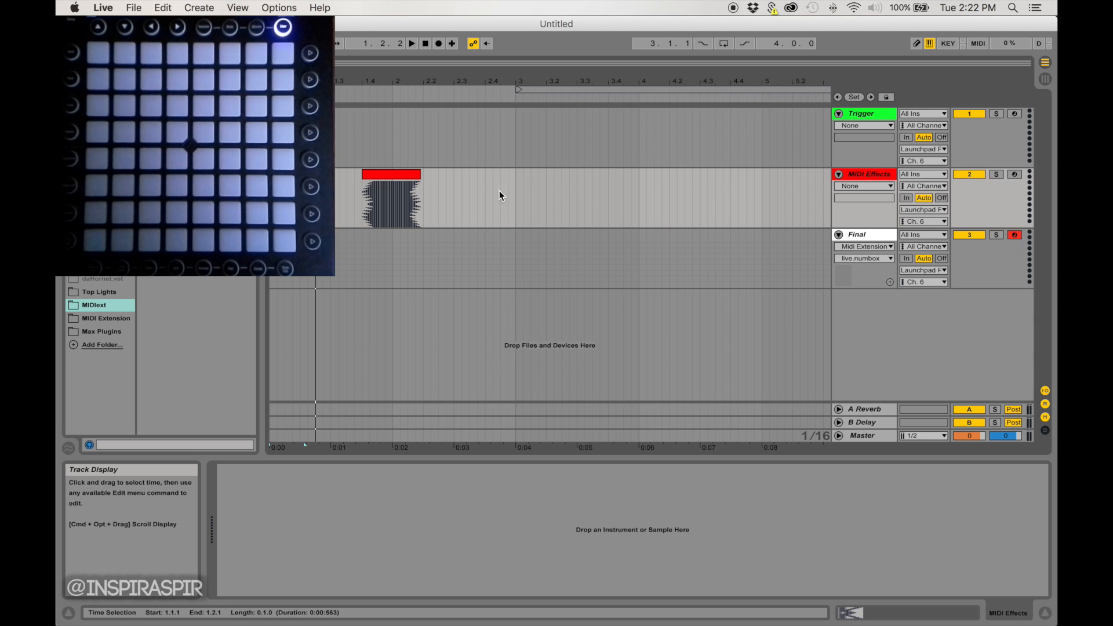
Step: Examine the Trigger, MIDI Effects and Final tracks, including the devices on the Final track
{"action": "left_click", "coordinate": [876, 114]}
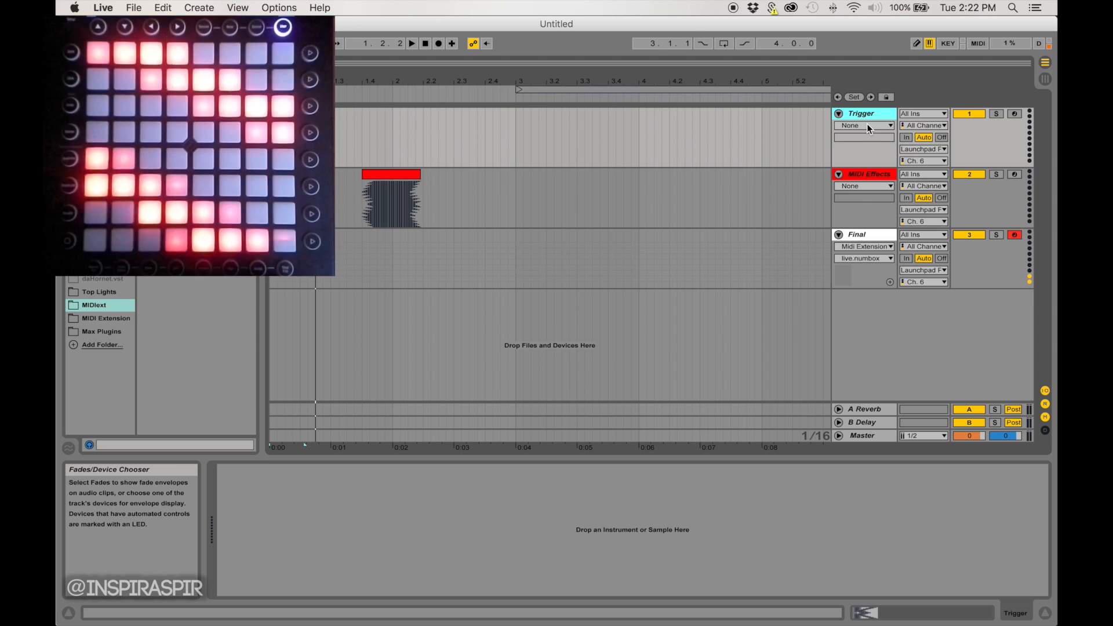
{"action": "left_click", "coordinate": [873, 116]}
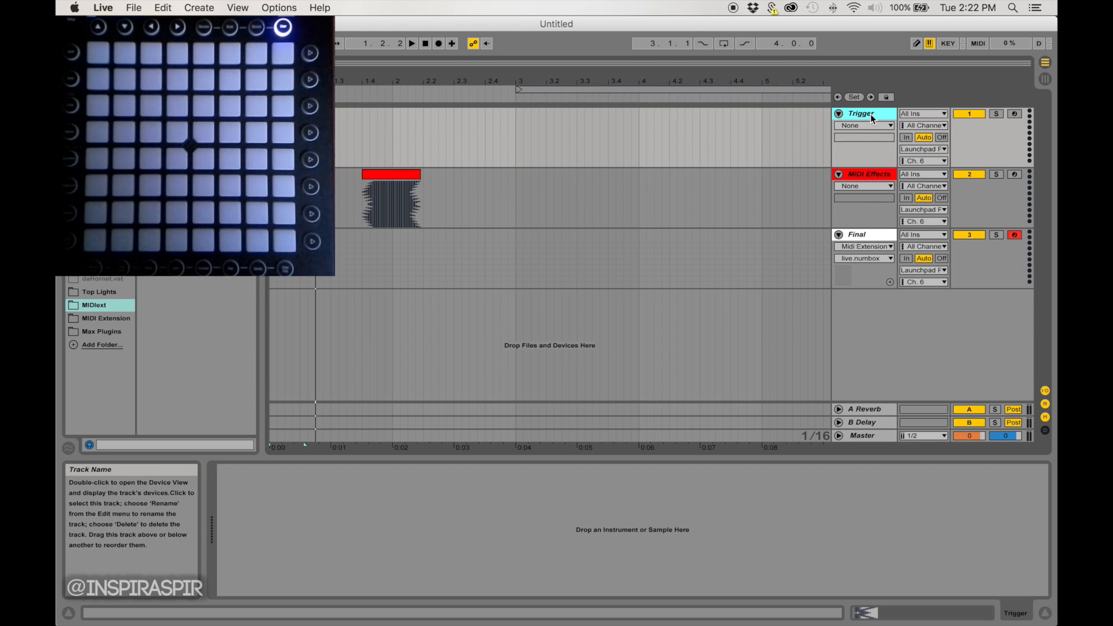
{"action": "left_click", "coordinate": [777, 148]}
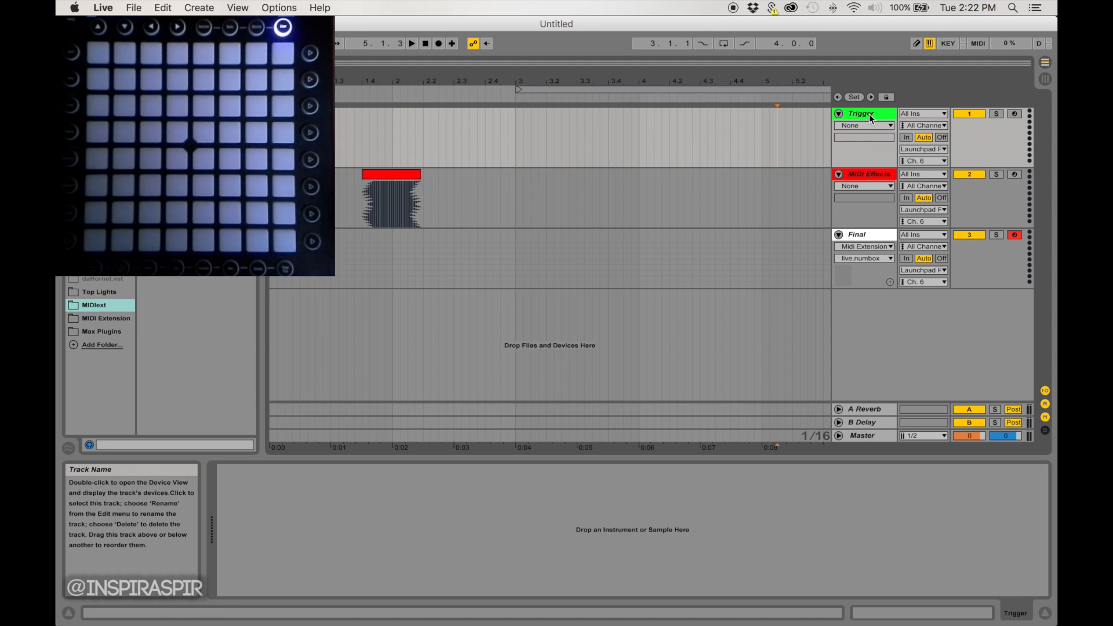
{"action": "left_click", "coordinate": [868, 173]}
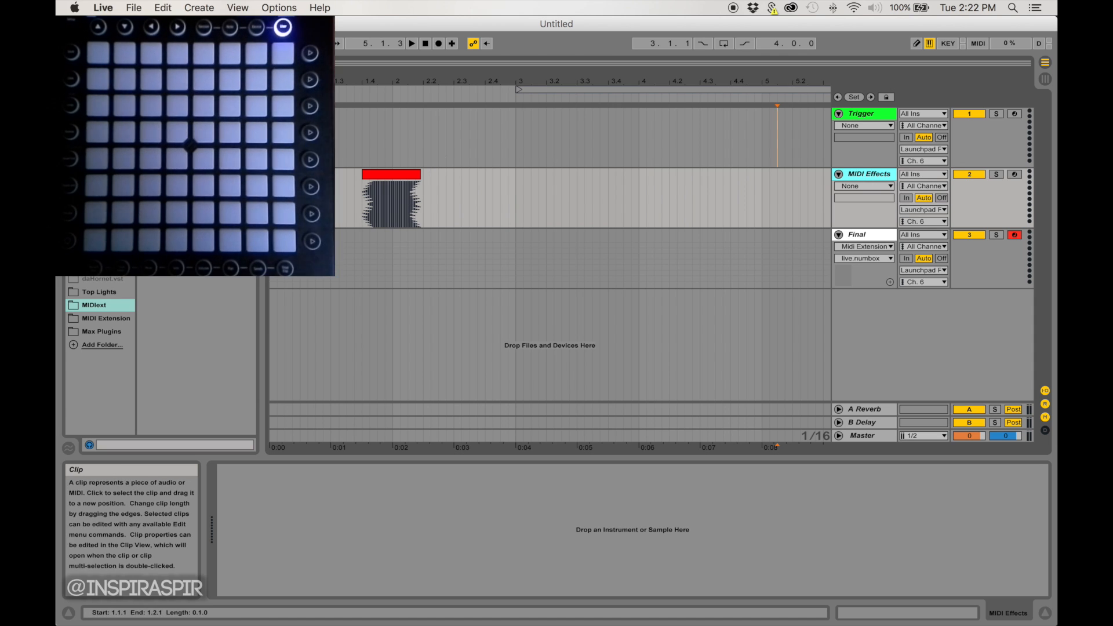
{"action": "left_click", "coordinate": [290, 255]}
{"action": "left_click", "coordinate": [873, 173]}
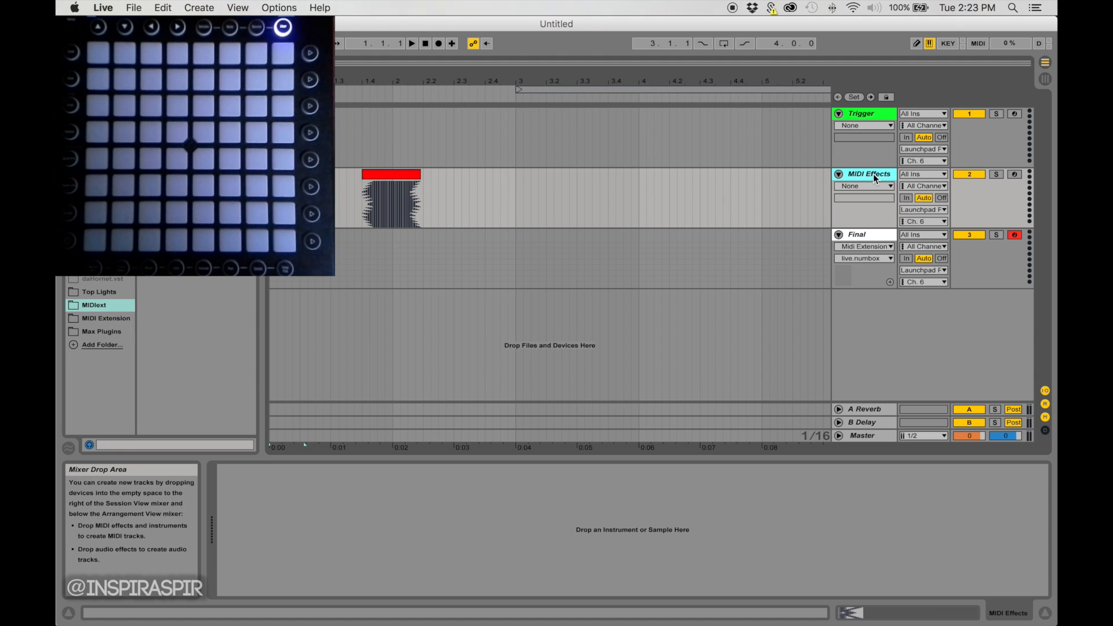
{"action": "left_click", "coordinate": [866, 234]}
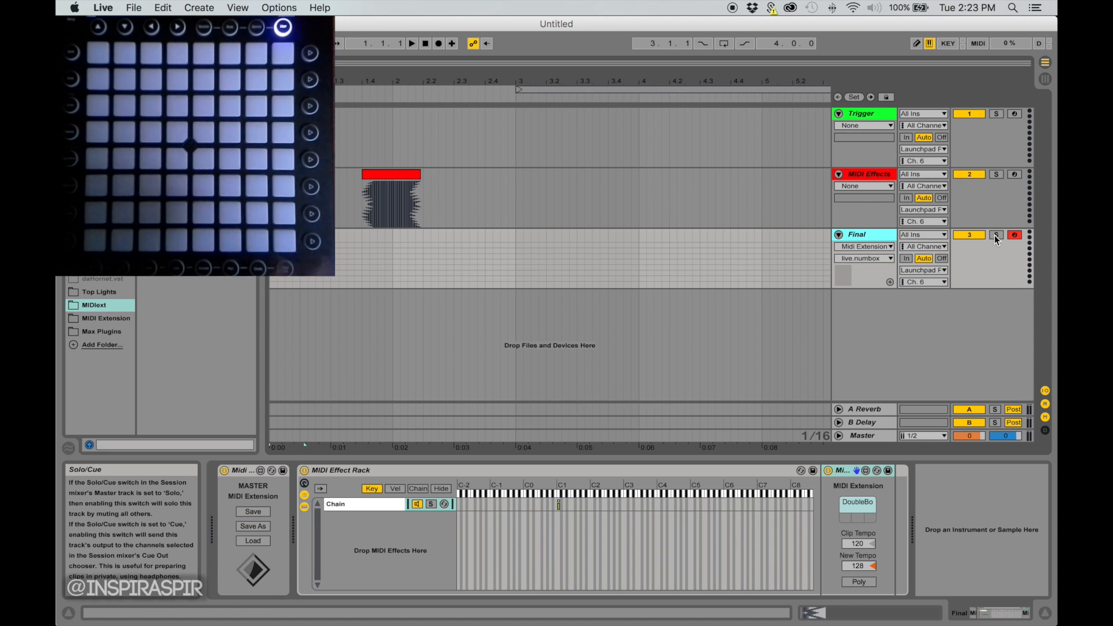
{"action": "left_click", "coordinate": [872, 172]}
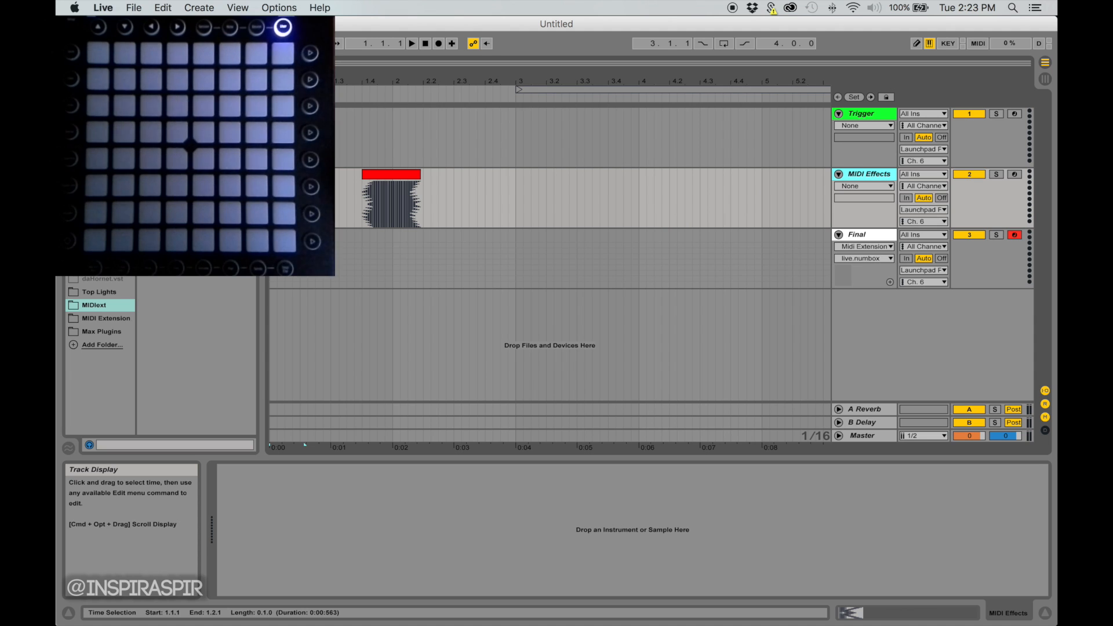
{"action": "left_click_drag", "start_coordinate": [276, 133], "coordinate": [524, 130]}
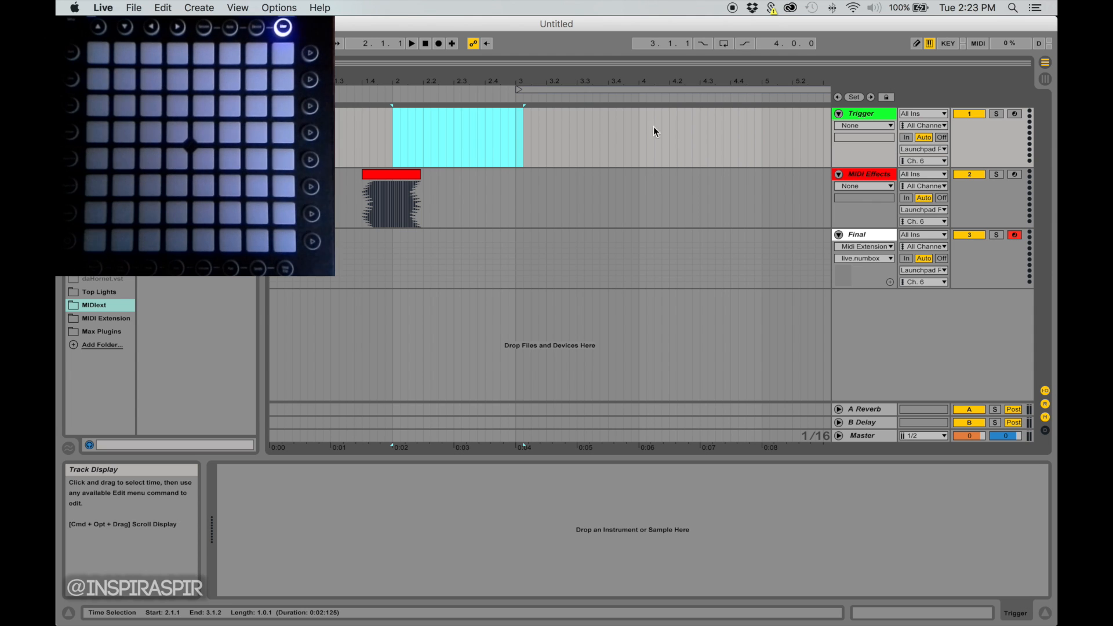
{"action": "left_click_drag", "start_coordinate": [639, 127], "coordinate": [278, 128]}
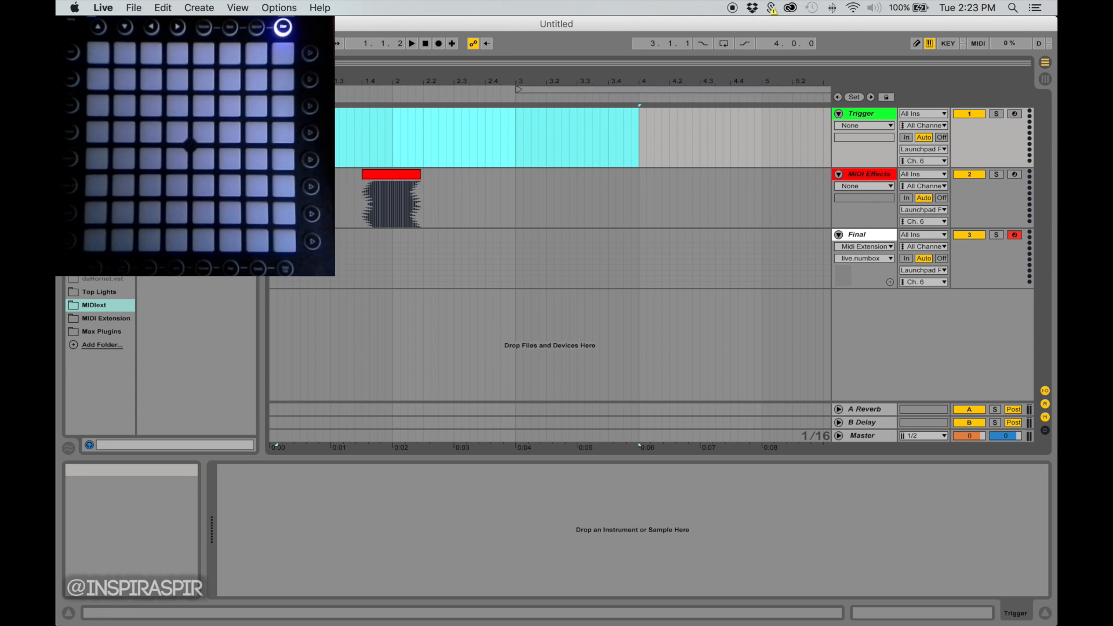
{"action": "left_click", "coordinate": [315, 133]}
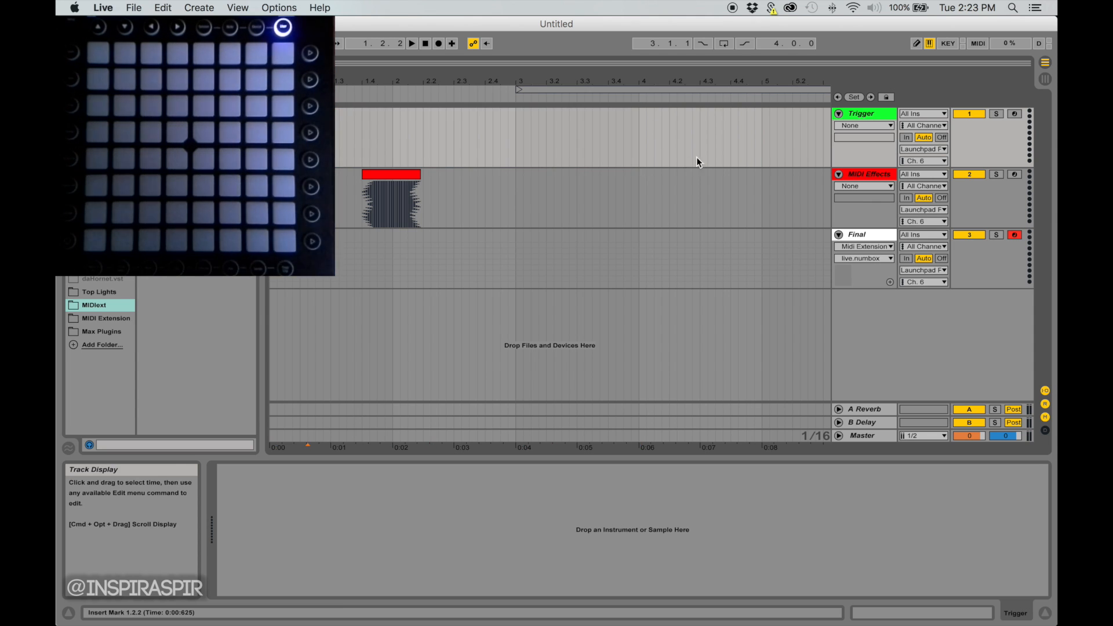
{"action": "left_click", "coordinate": [875, 114]}
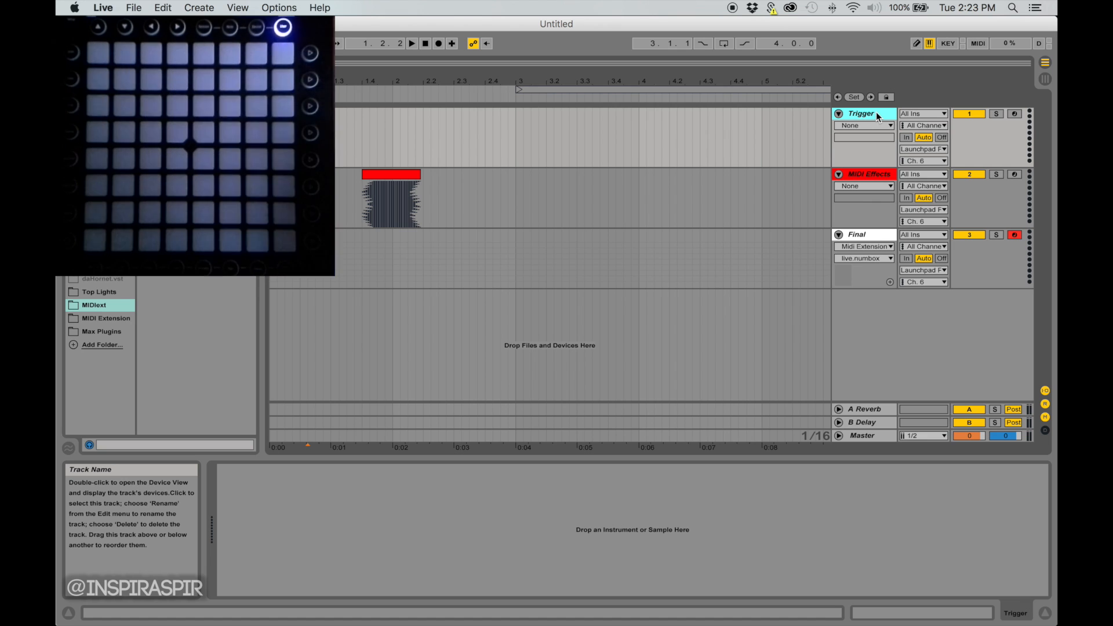
{"action": "right_click", "coordinate": [855, 300]}
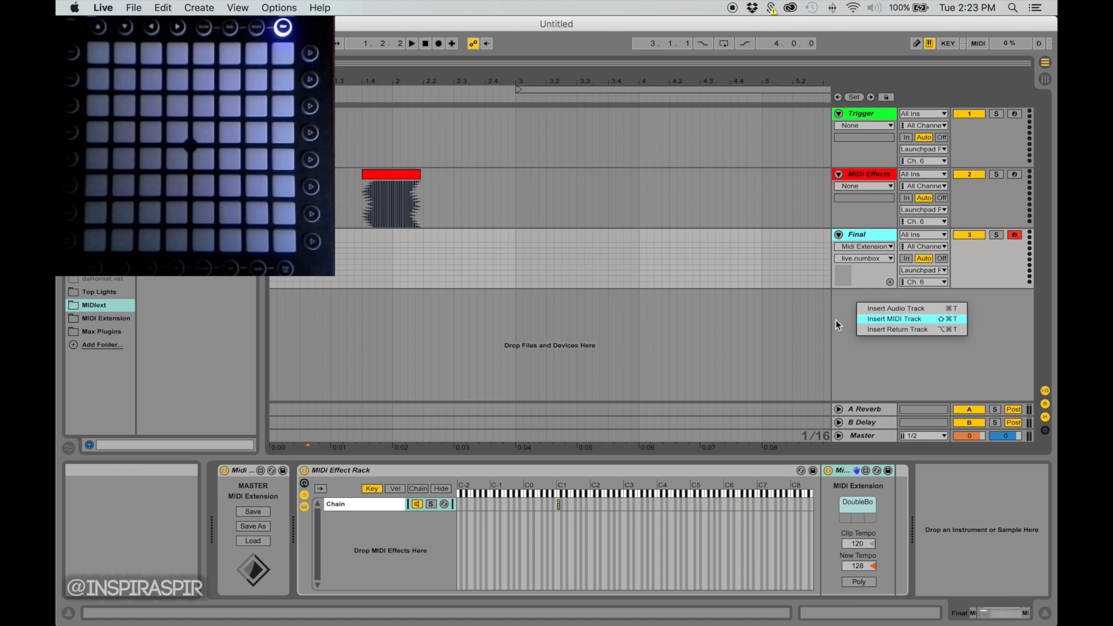
{"action": "left_click", "coordinate": [836, 319]}
{"action": "right_click", "coordinate": [866, 332]}
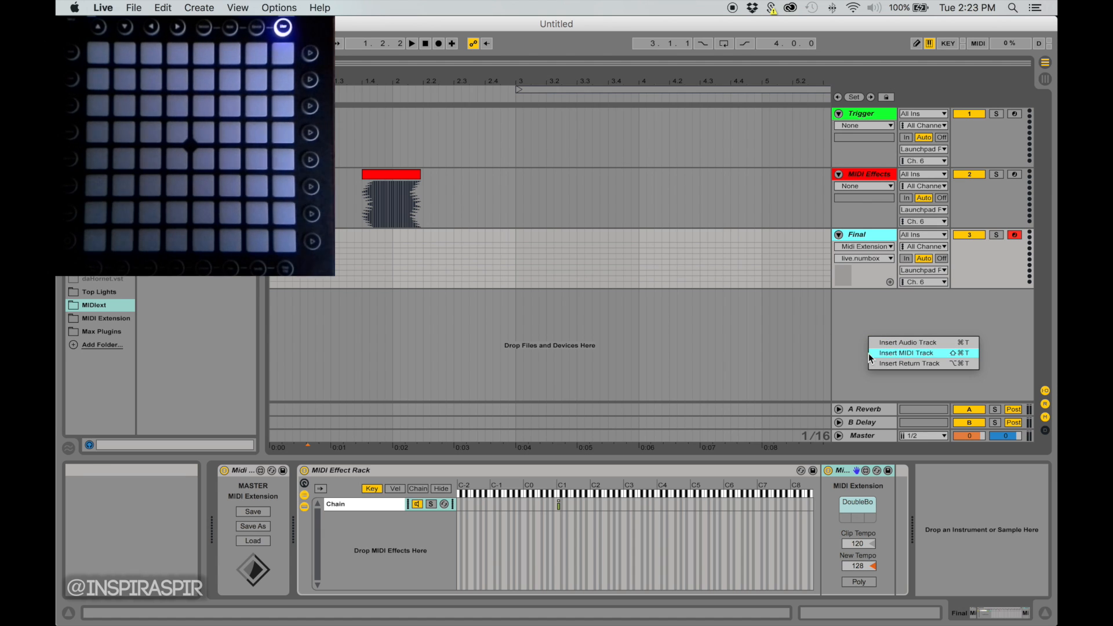
{"action": "left_click", "coordinate": [849, 349]}
Step: Route the Trigger track's MIDI output to Launchpad Pro Output (Launchpad Pro (Live Port)) on Ch. 6
{"action": "left_click", "coordinate": [778, 121]}
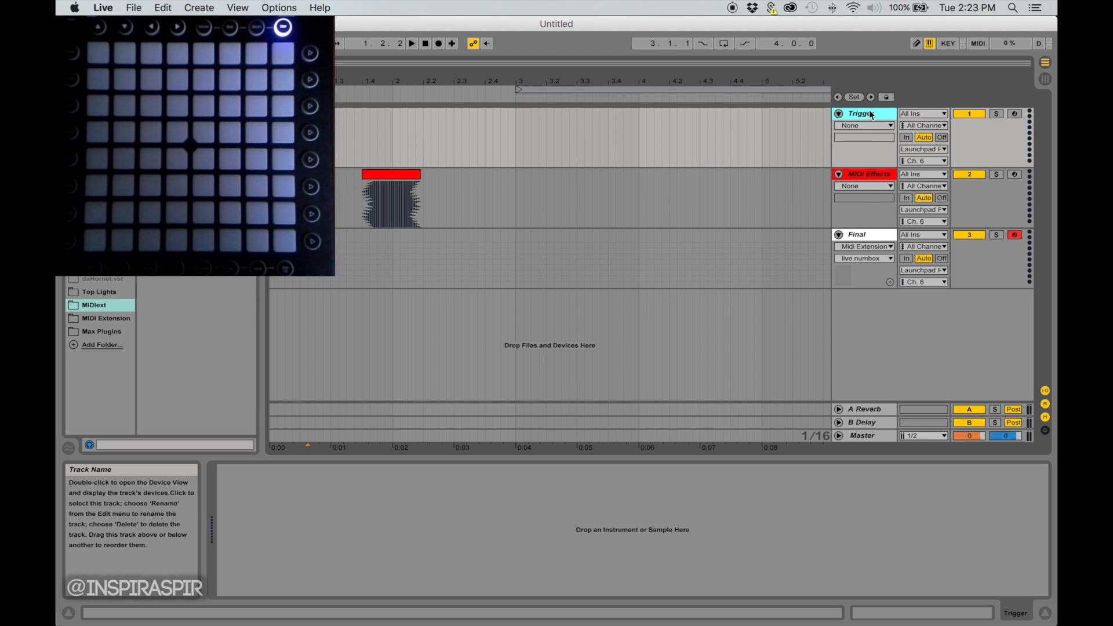
{"action": "left_click", "coordinate": [925, 149]}
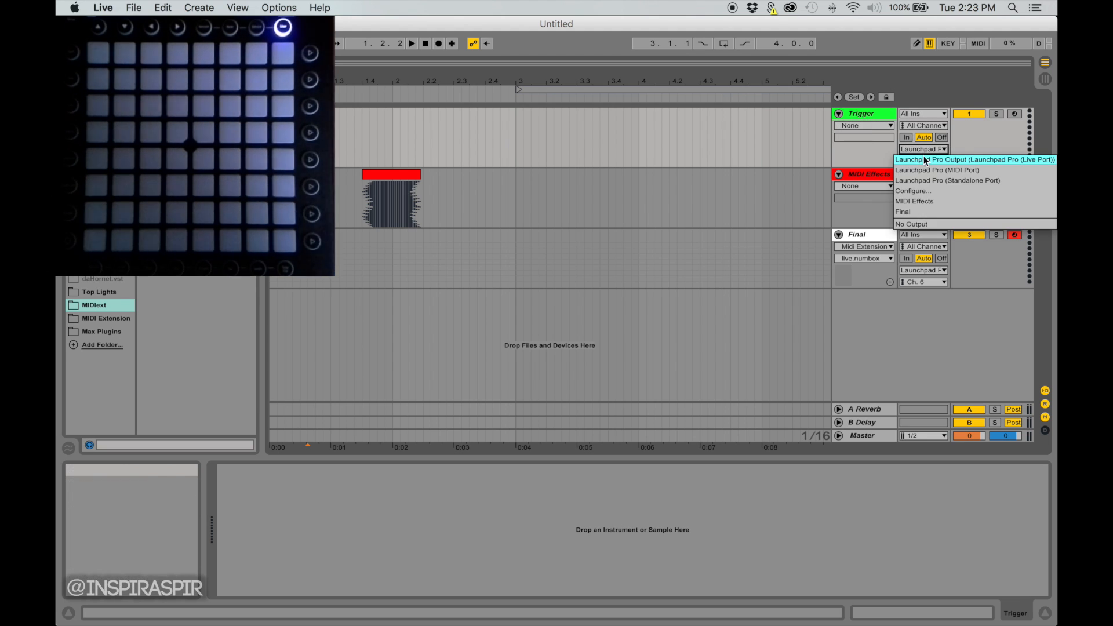
{"action": "left_click", "coordinate": [973, 159]}
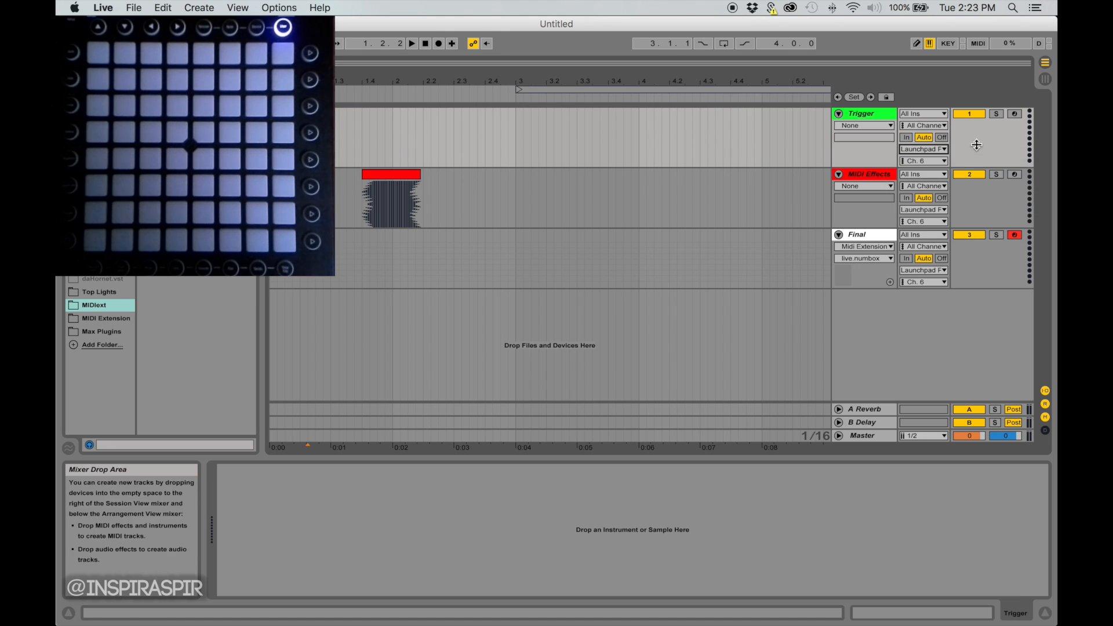
{"action": "left_click", "coordinate": [924, 149]}
{"action": "left_click", "coordinate": [951, 159]}
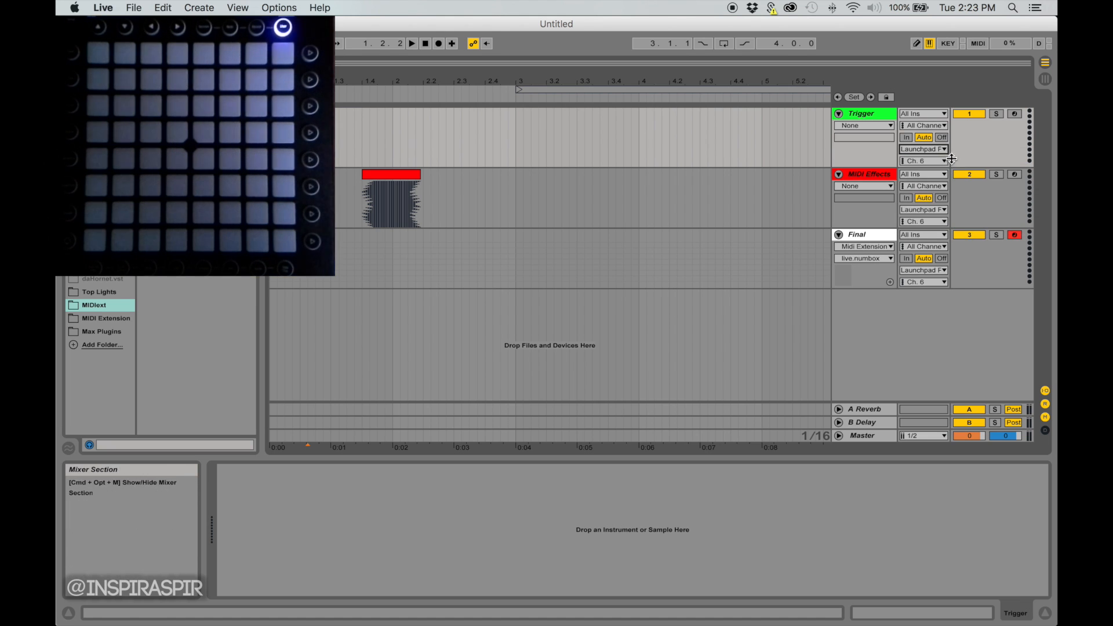
{"action": "left_click", "coordinate": [942, 161]}
{"action": "left_click", "coordinate": [971, 162]}
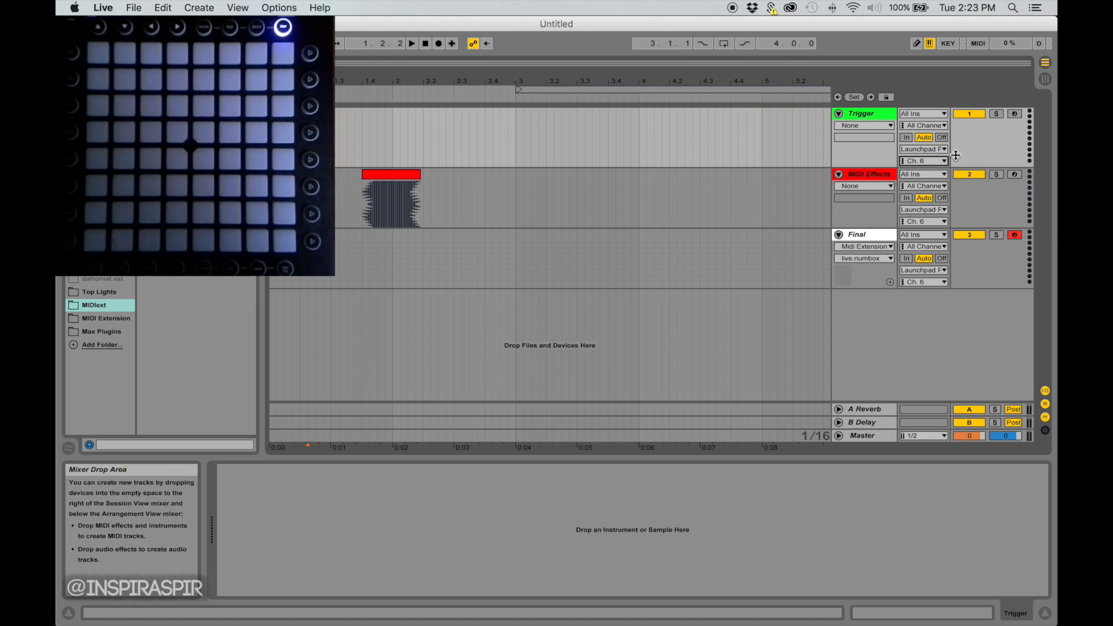
Step: Arm the Trigger track for arrangement recording
{"action": "left_click", "coordinate": [1014, 114]}
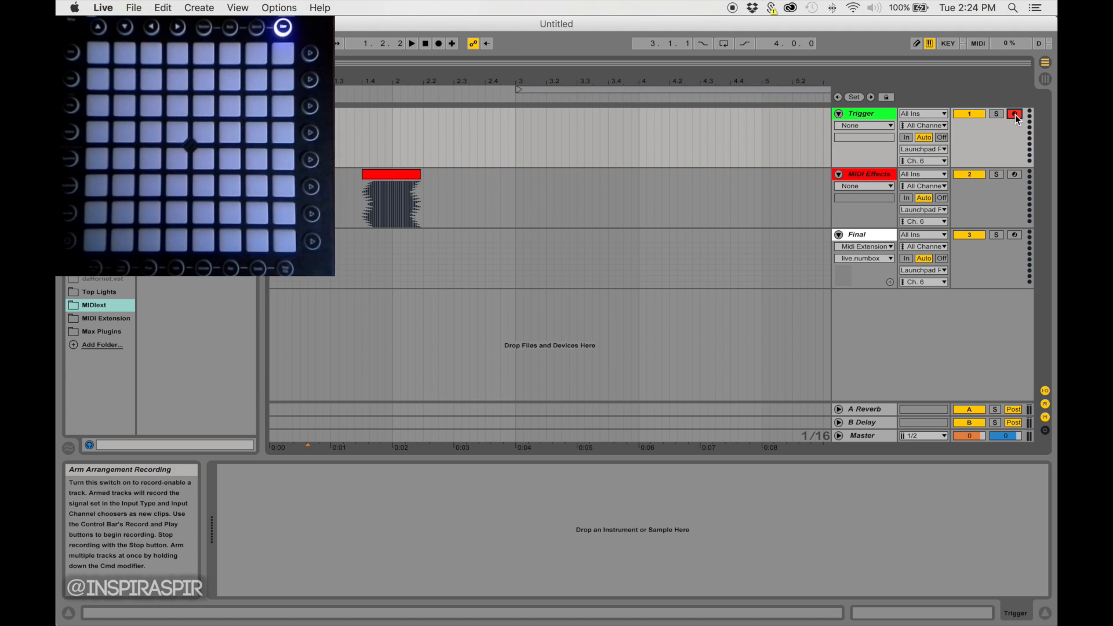
{"action": "left_click", "coordinate": [1015, 115]}
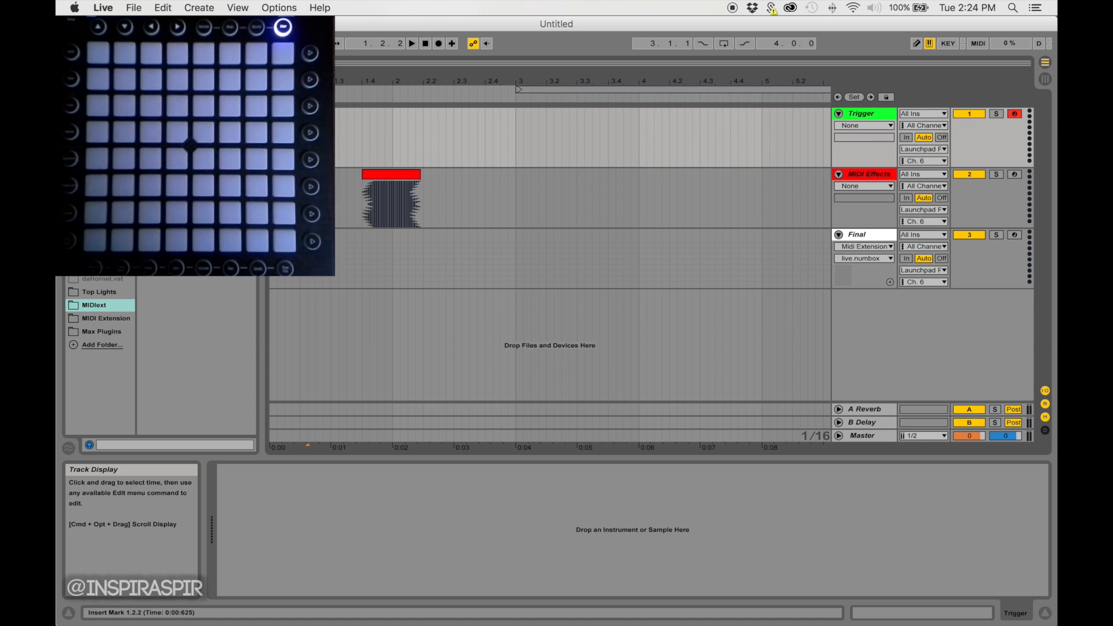
{"action": "left_click_drag", "start_coordinate": [317, 133], "coordinate": [513, 121]}
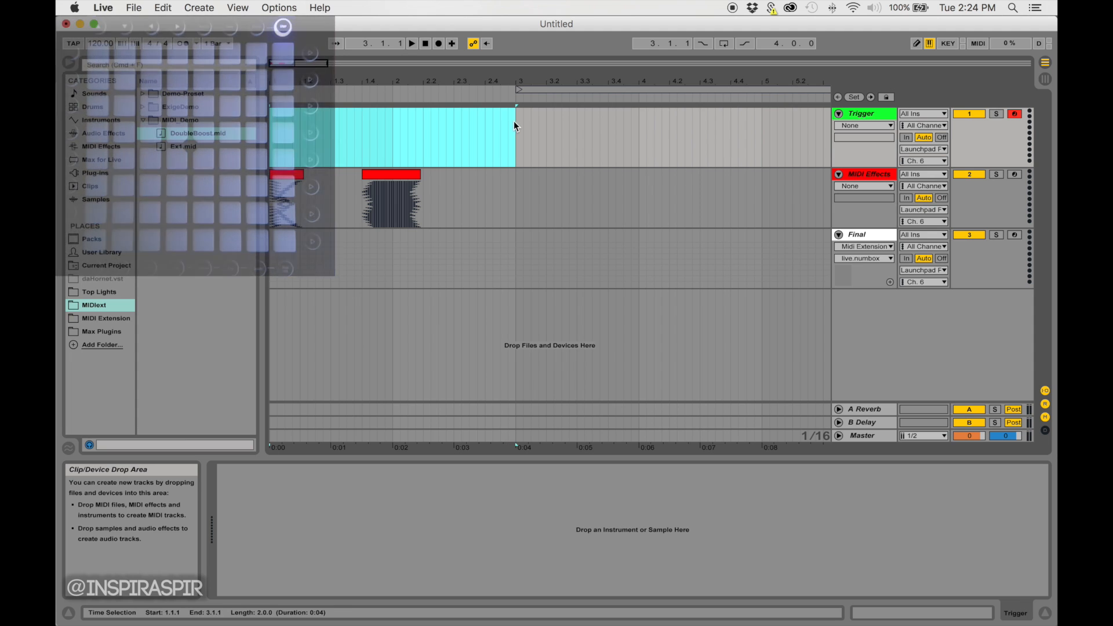
{"action": "left_click", "coordinate": [469, 134]}
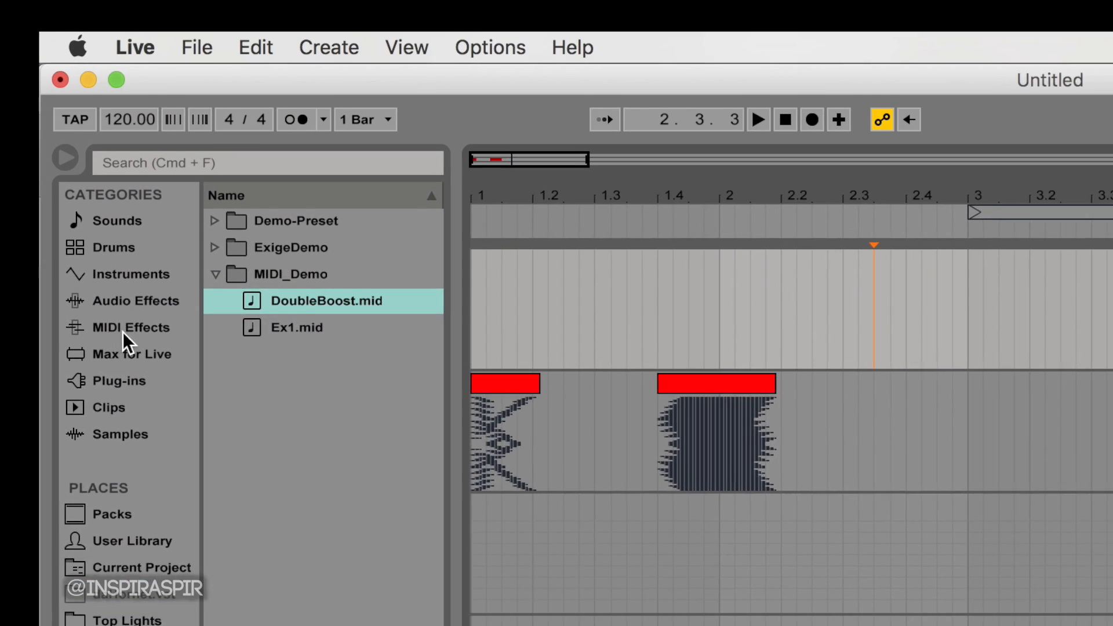
Step: Add an empty MIDI Effect Rack from the MIDI Effects category to the Trigger track
{"action": "left_click", "coordinate": [100, 146]}
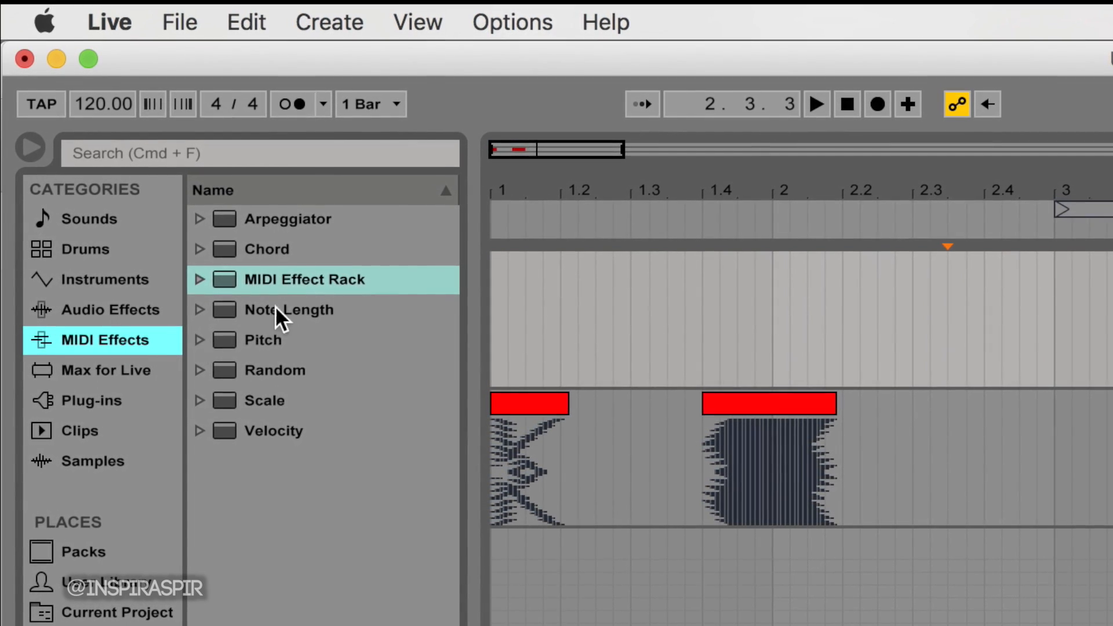
{"action": "left_click", "coordinate": [132, 316]}
{"action": "left_click", "coordinate": [133, 341]}
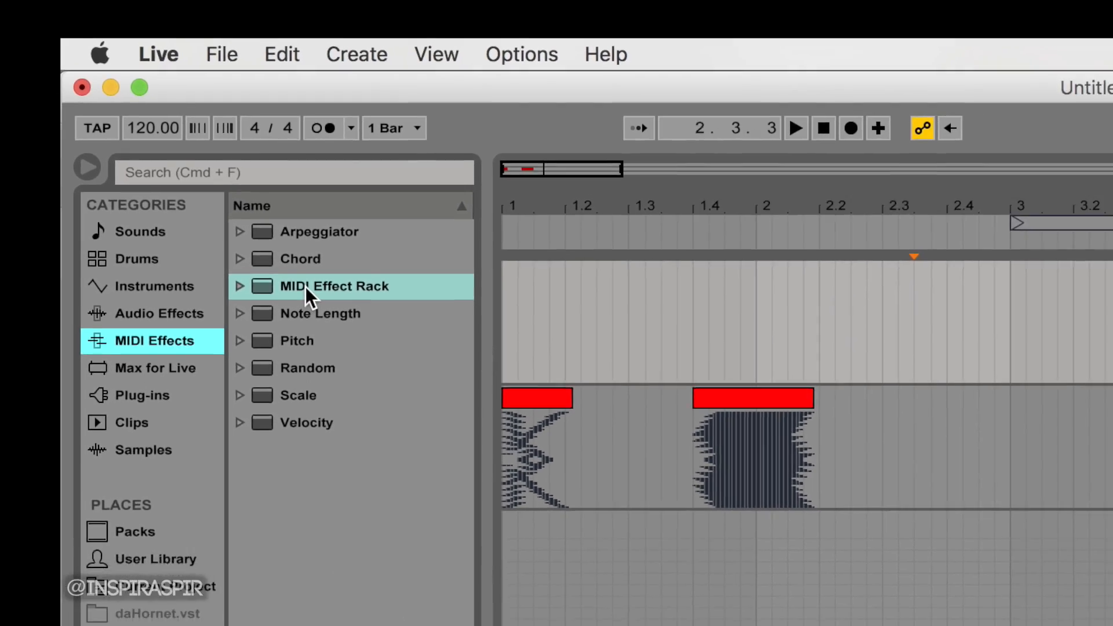
{"action": "left_click_drag", "start_coordinate": [305, 287], "coordinate": [509, 106]}
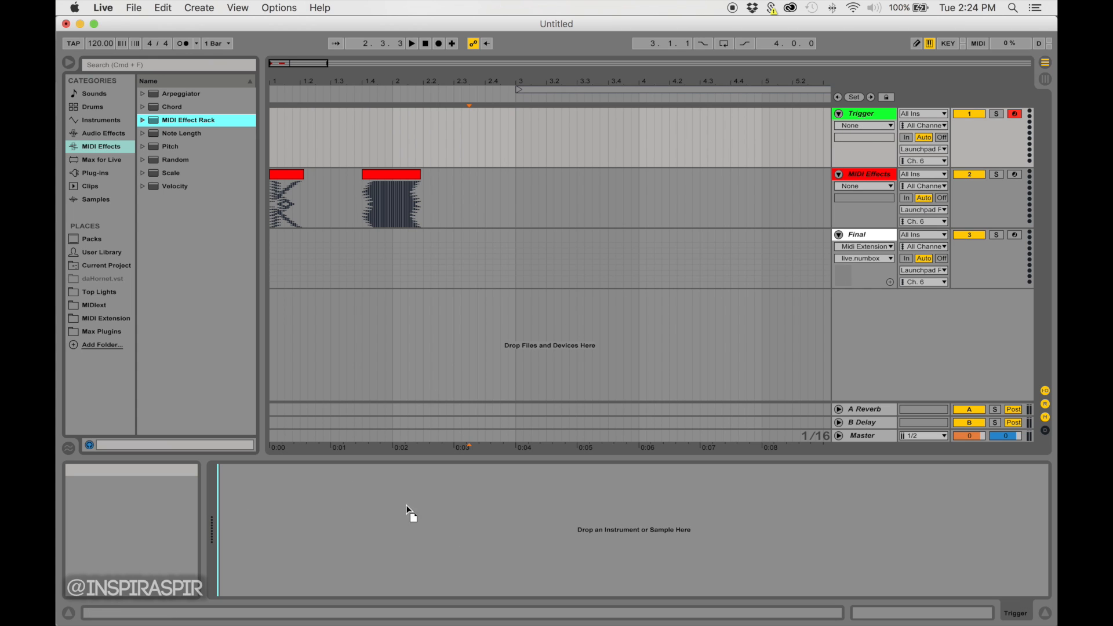
{"action": "left_click_drag", "start_coordinate": [217, 490], "coordinate": [283, 433]}
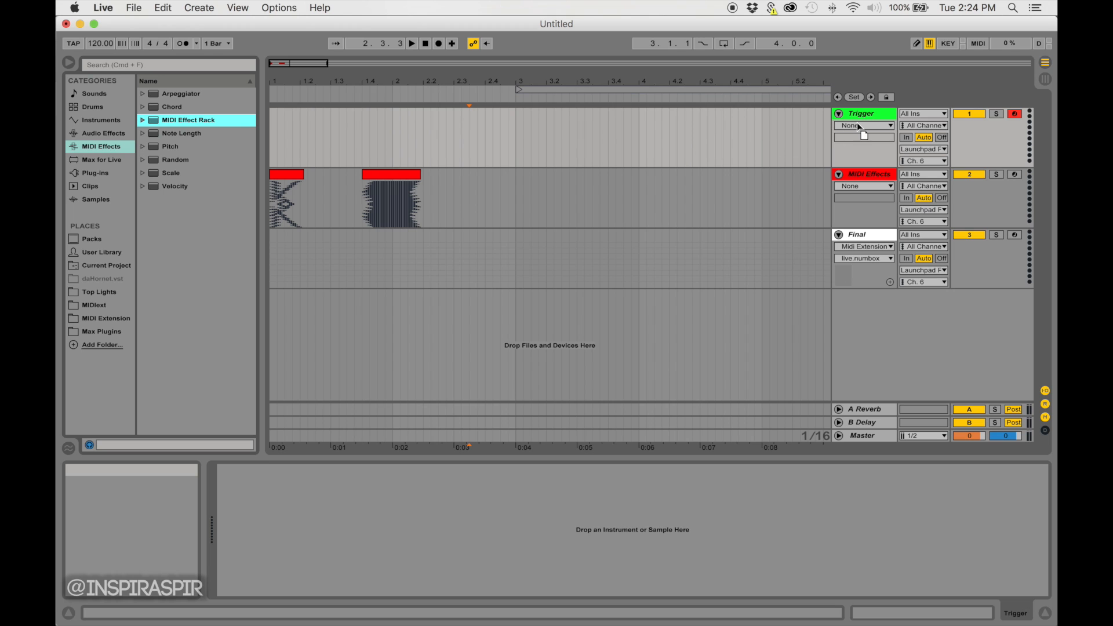
{"action": "left_click_drag", "start_coordinate": [524, 490], "coordinate": [478, 516]}
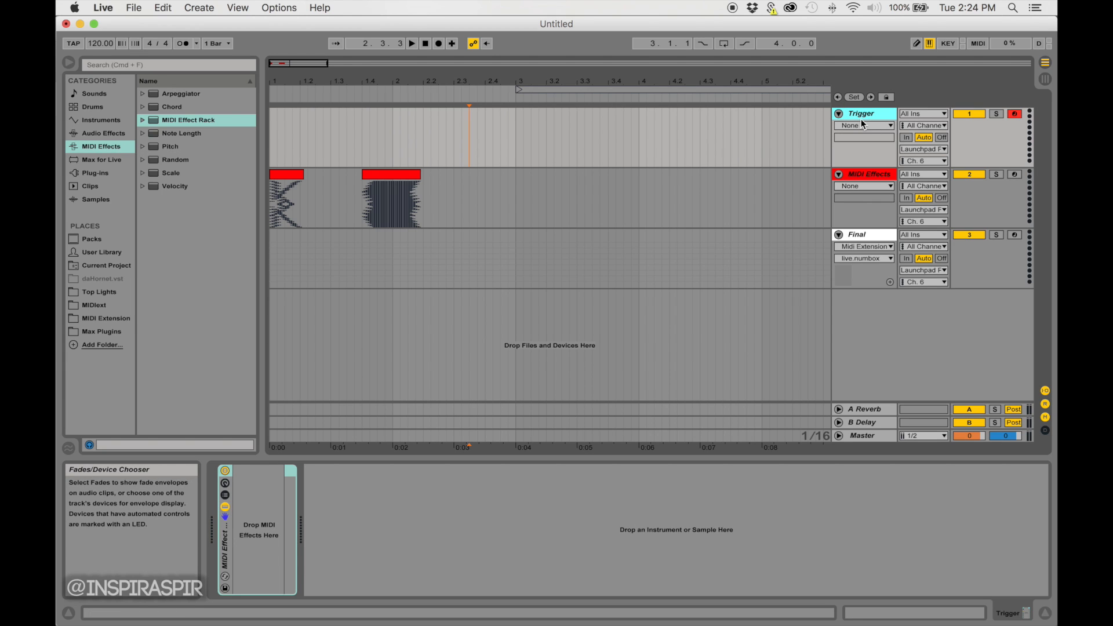
Step: Select the Trigger track and show the chain list of its MIDI Effect Rack
{"action": "left_click", "coordinate": [765, 144]}
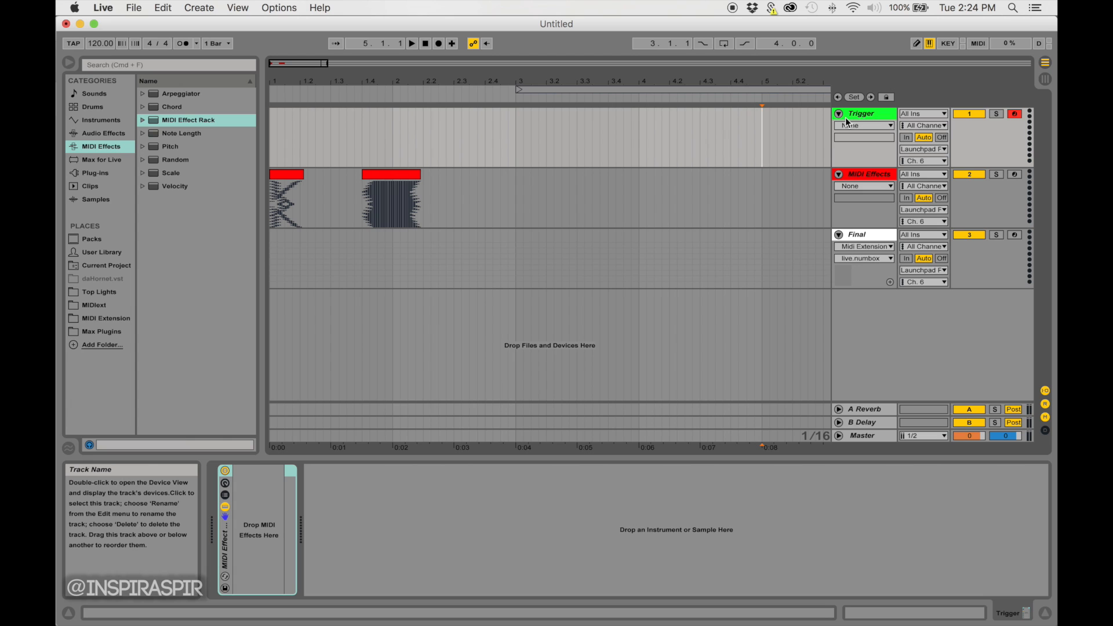
{"action": "left_click", "coordinate": [878, 178]}
{"action": "left_click", "coordinate": [868, 234]}
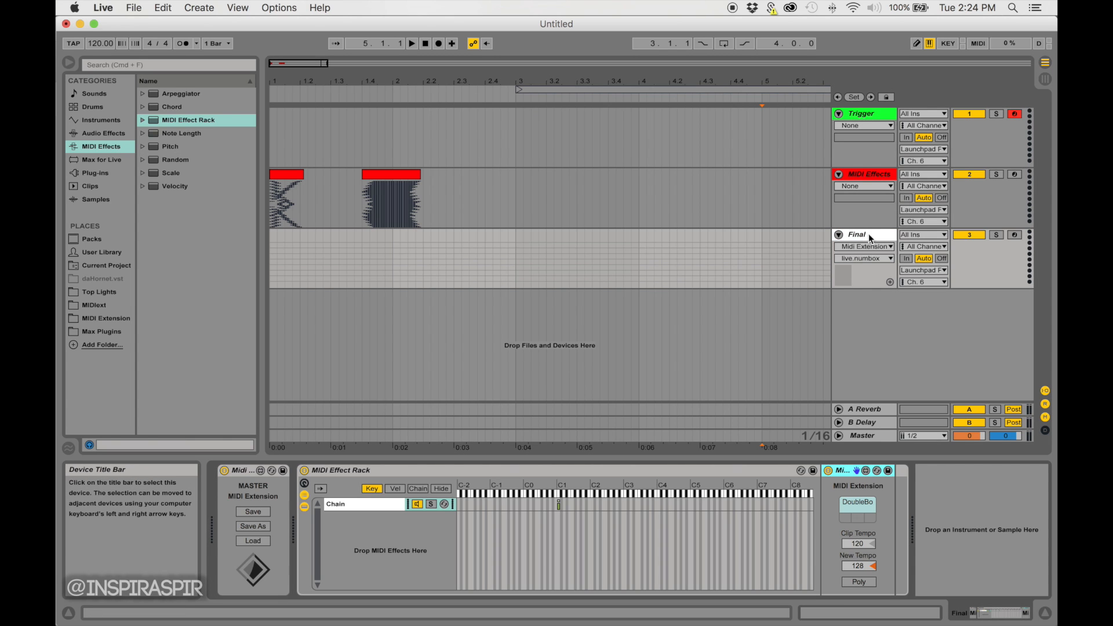
{"action": "left_click", "coordinate": [868, 113]}
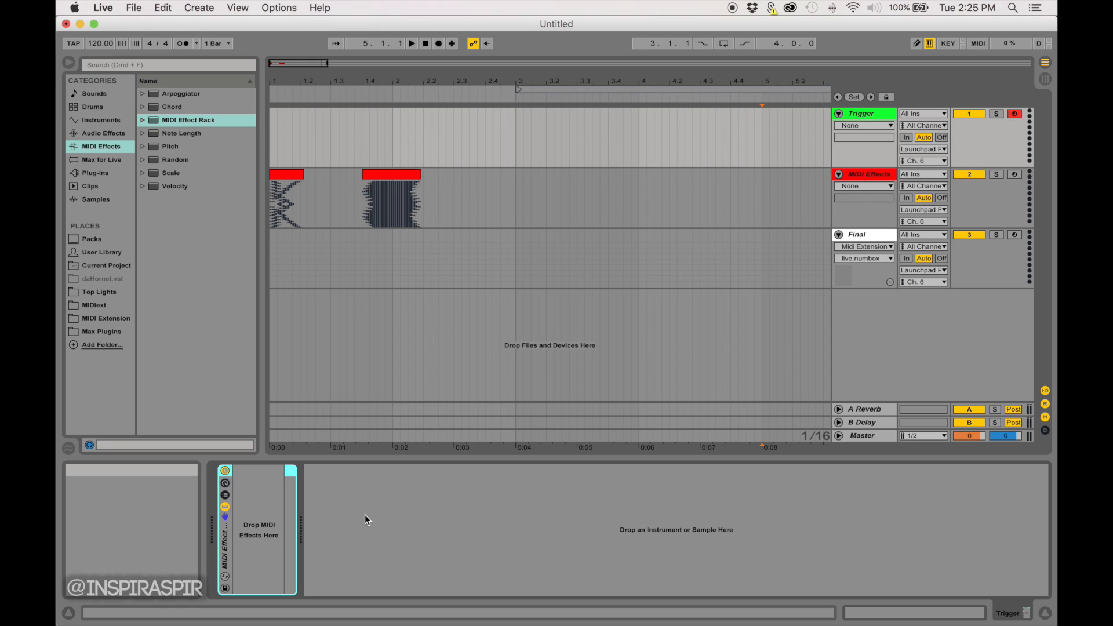
{"action": "left_click", "coordinate": [863, 114]}
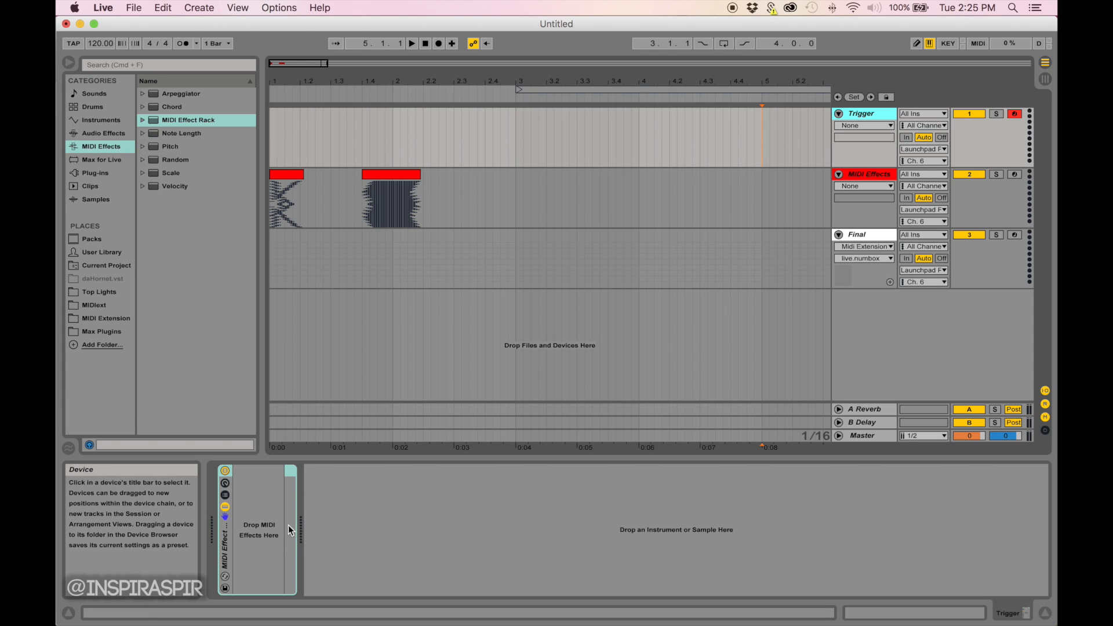
{"action": "left_click", "coordinate": [225, 496]}
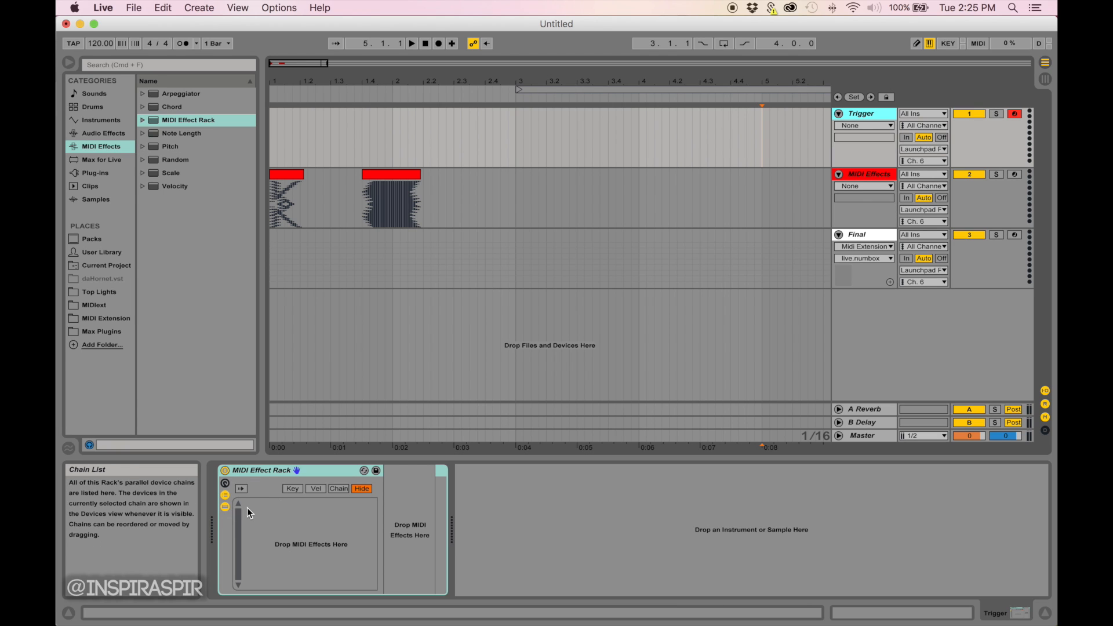
{"action": "left_click", "coordinate": [227, 496]}
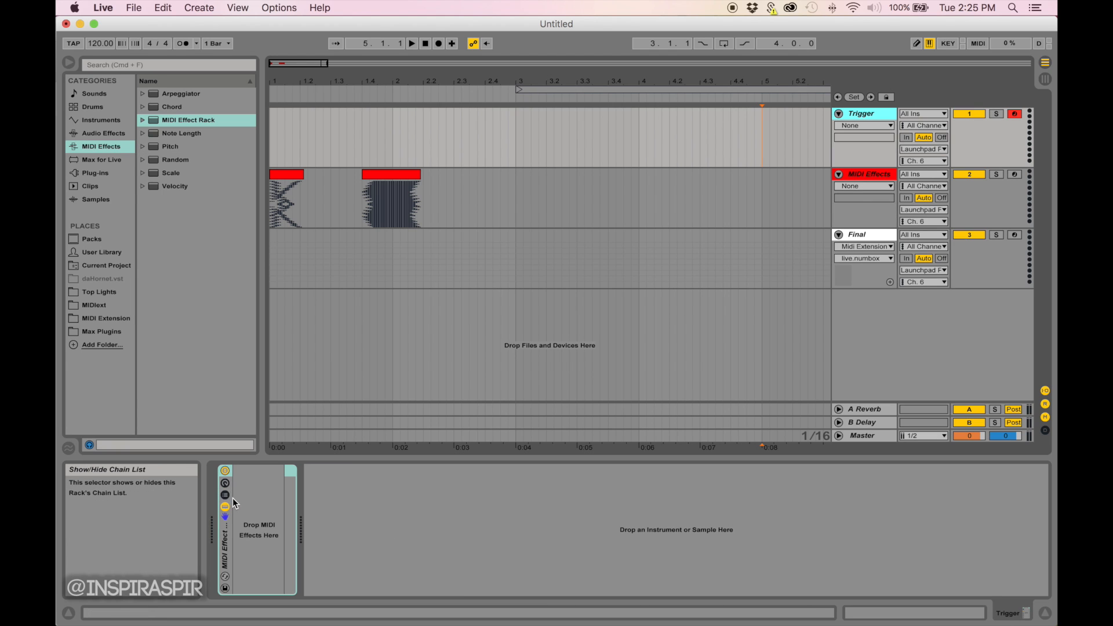
{"action": "double_click", "coordinate": [226, 521]}
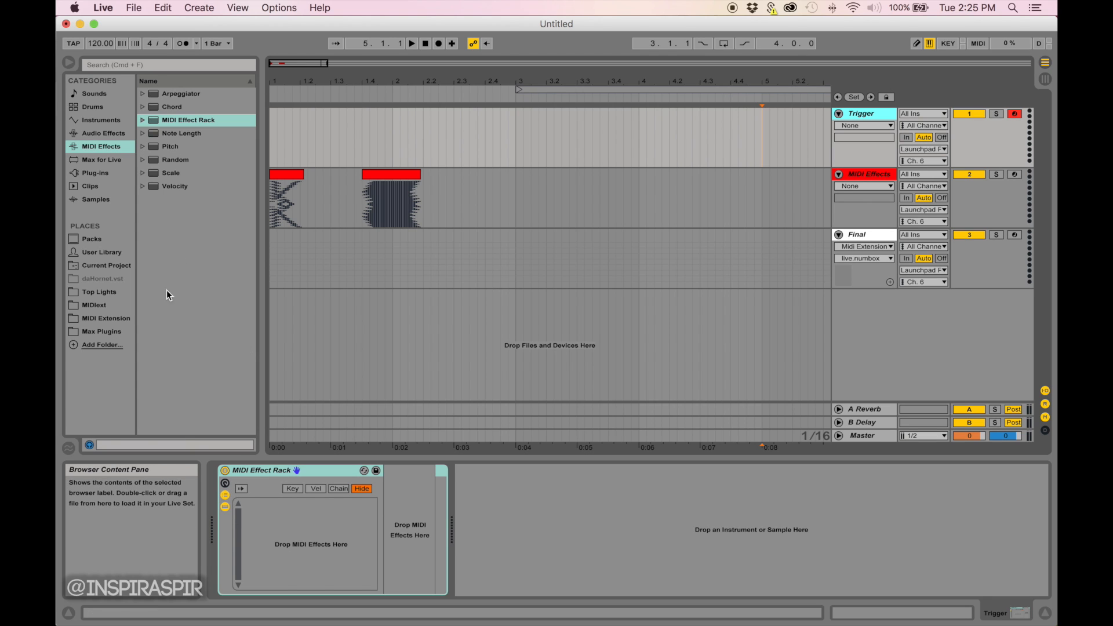
Step: Show the MIDI Extension folder from the browser's Places, checking the Add Folder dialog and cancelling it along the way
{"action": "left_click", "coordinate": [102, 305]}
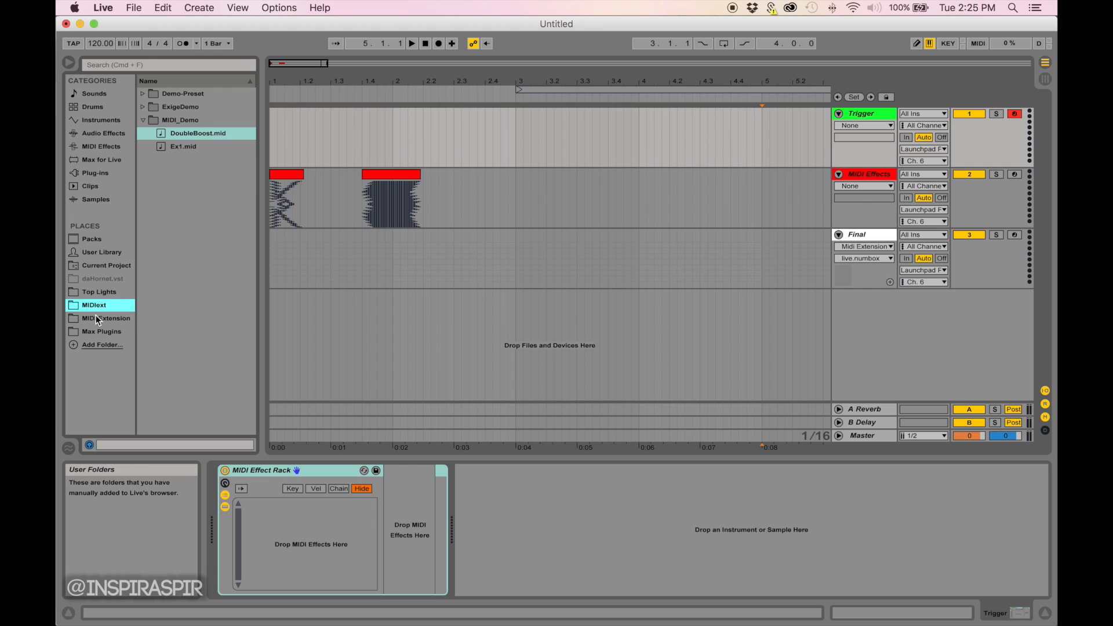
{"action": "left_click", "coordinate": [97, 318]}
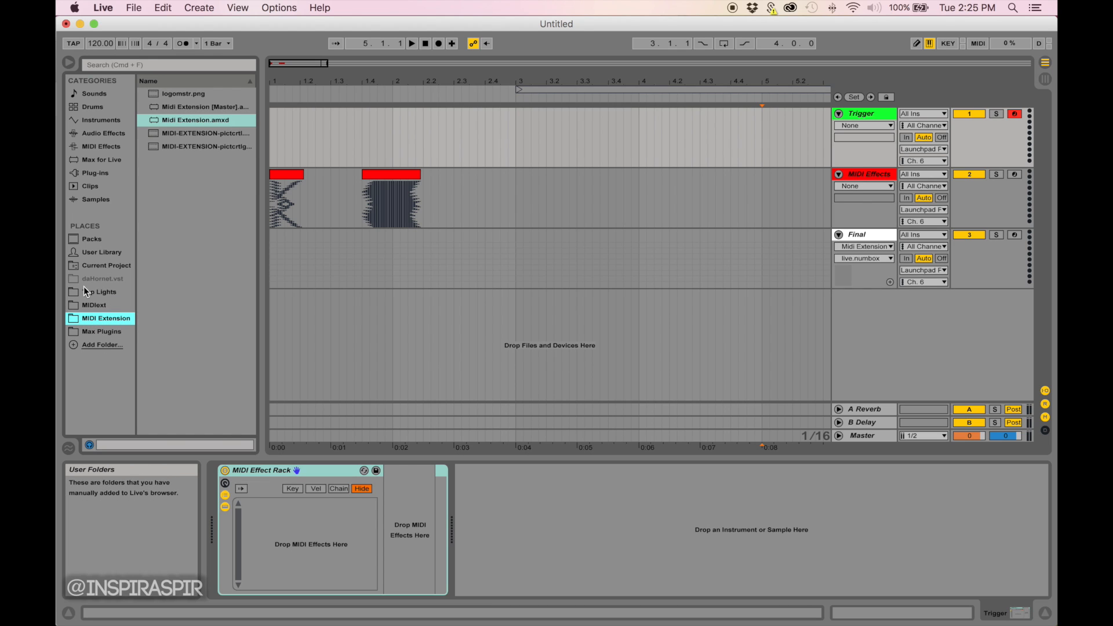
{"action": "left_click", "coordinate": [103, 345]}
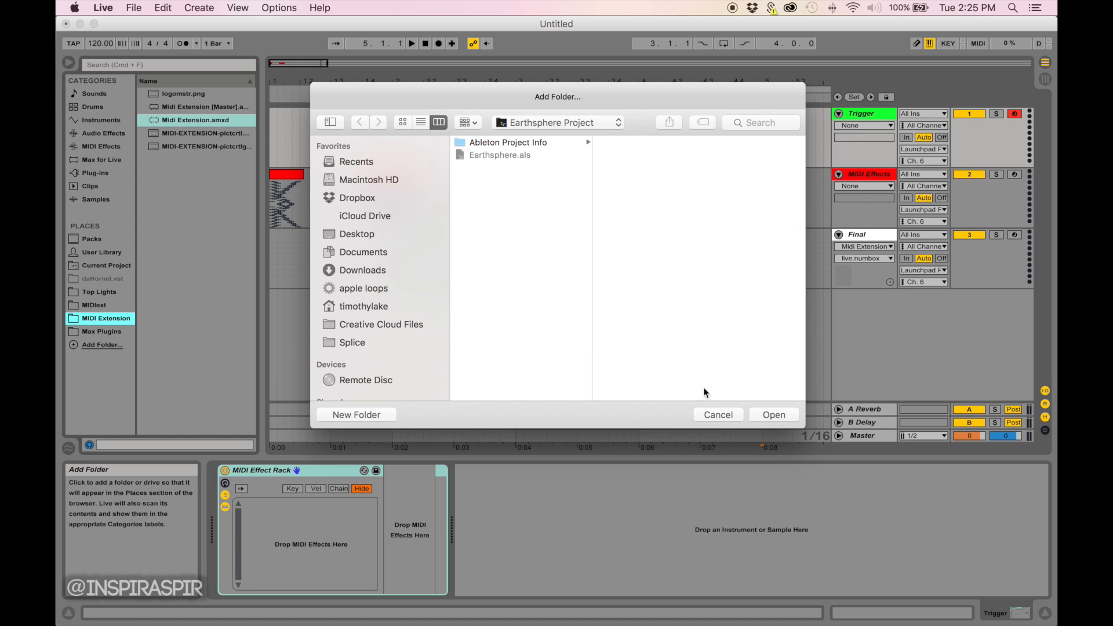
{"action": "left_click", "coordinate": [718, 414]}
{"action": "left_click", "coordinate": [87, 304]}
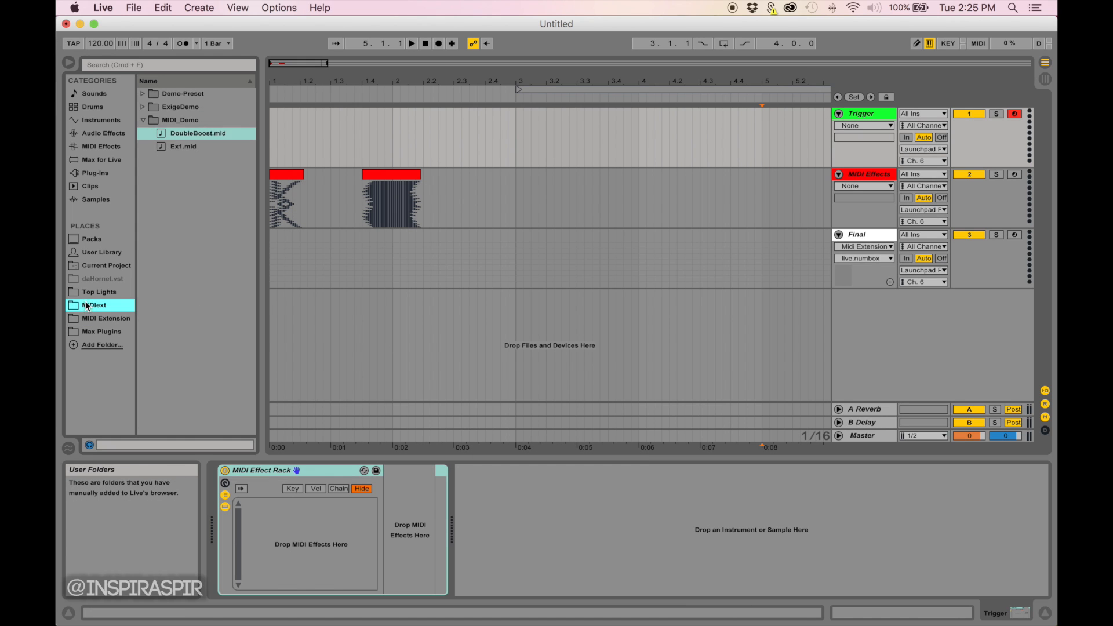
{"action": "left_click", "coordinate": [103, 319]}
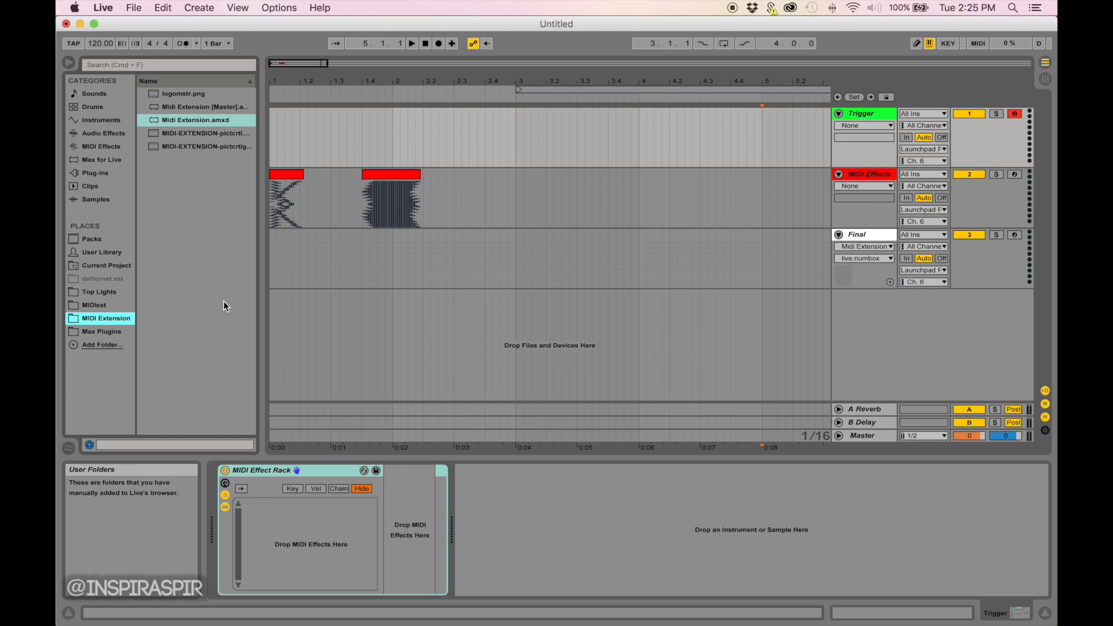
Step: Place the Midi Extension [Master] device before the Trigger track's MIDI Effect Rack and add Midi Extension.amxd inside the rack
{"action": "mouse_move", "coordinate": [58, 71]}
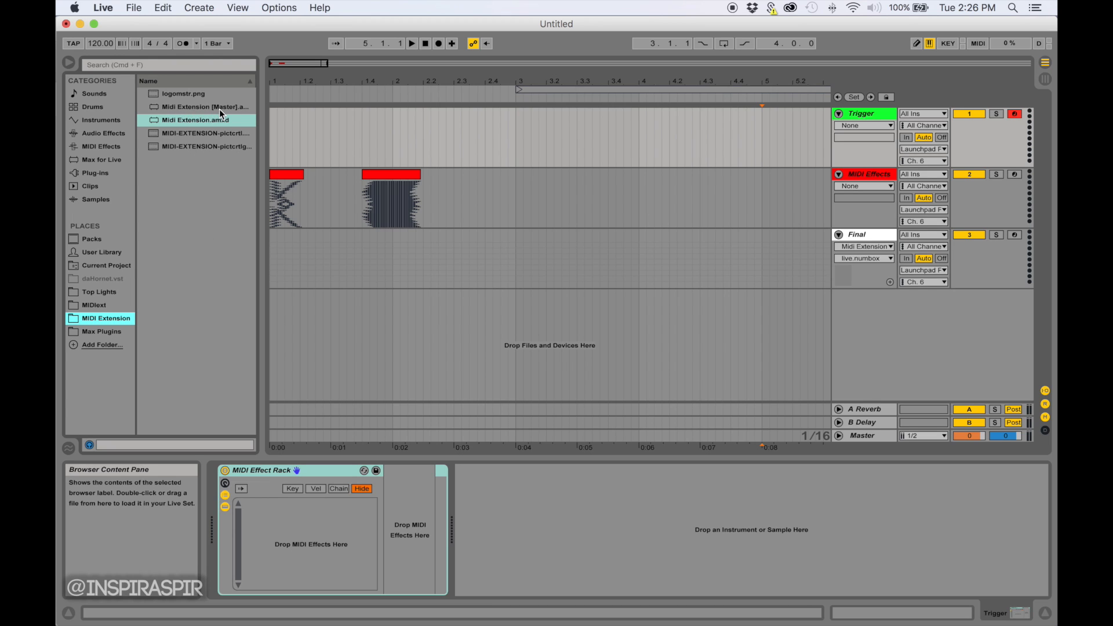
{"action": "left_click_drag", "start_coordinate": [210, 107], "coordinate": [225, 539]}
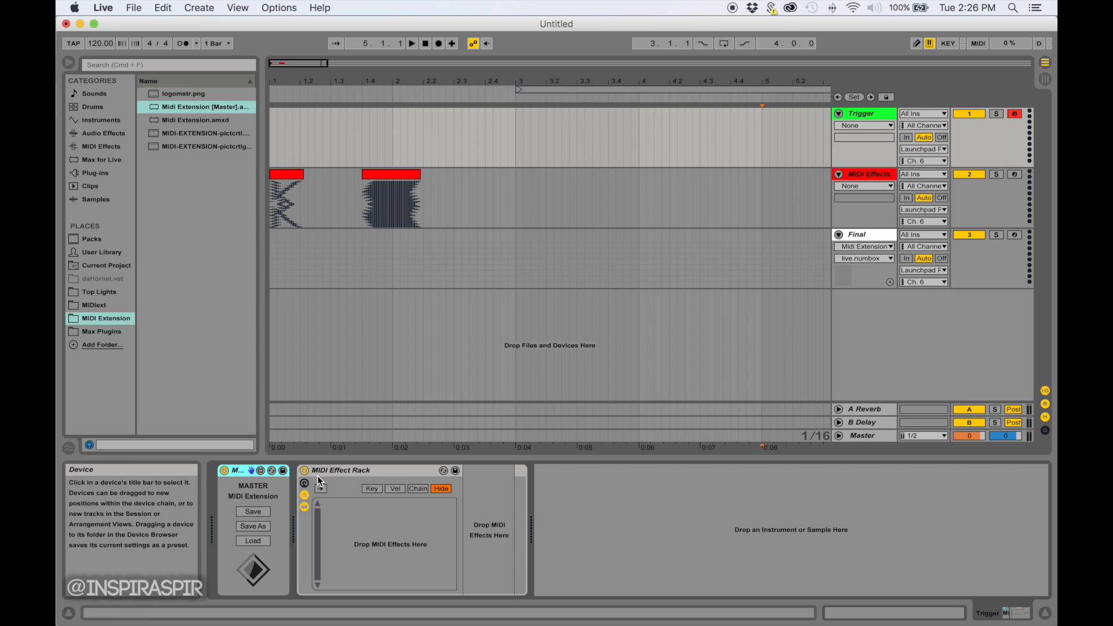
{"action": "key", "text": "Delete"}
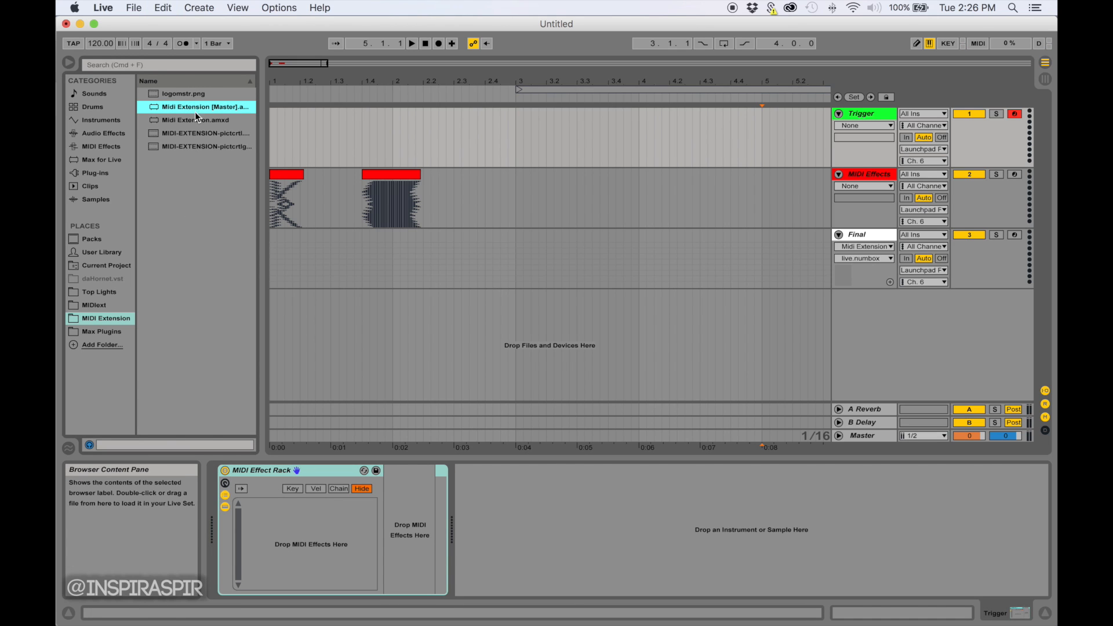
{"action": "left_click_drag", "start_coordinate": [194, 113], "coordinate": [221, 510]}
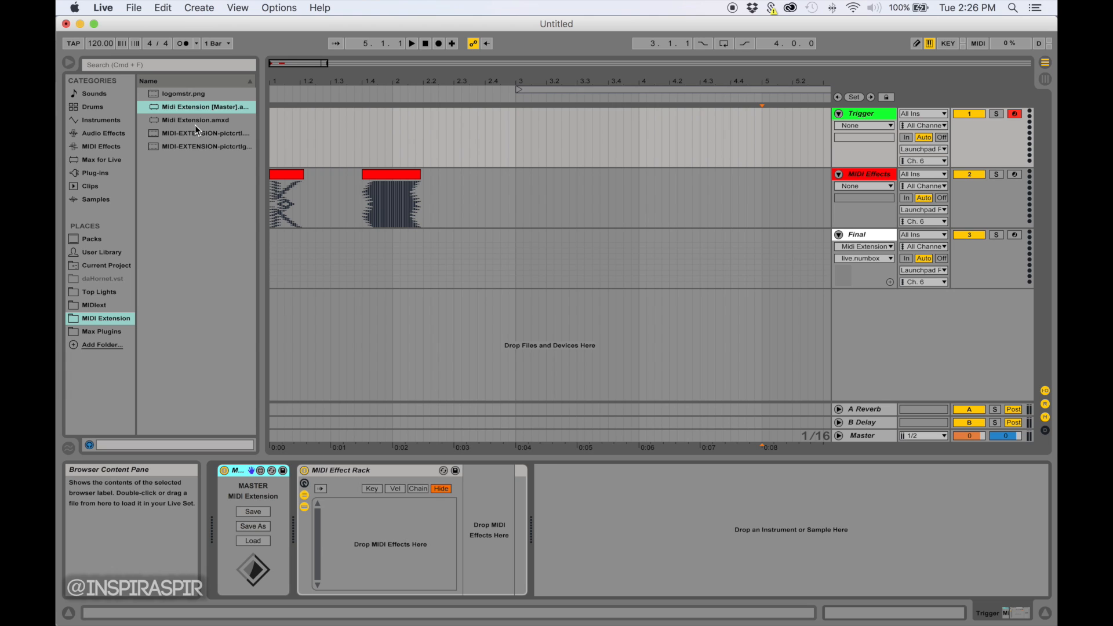
{"action": "left_click_drag", "start_coordinate": [183, 119], "coordinate": [209, 125]}
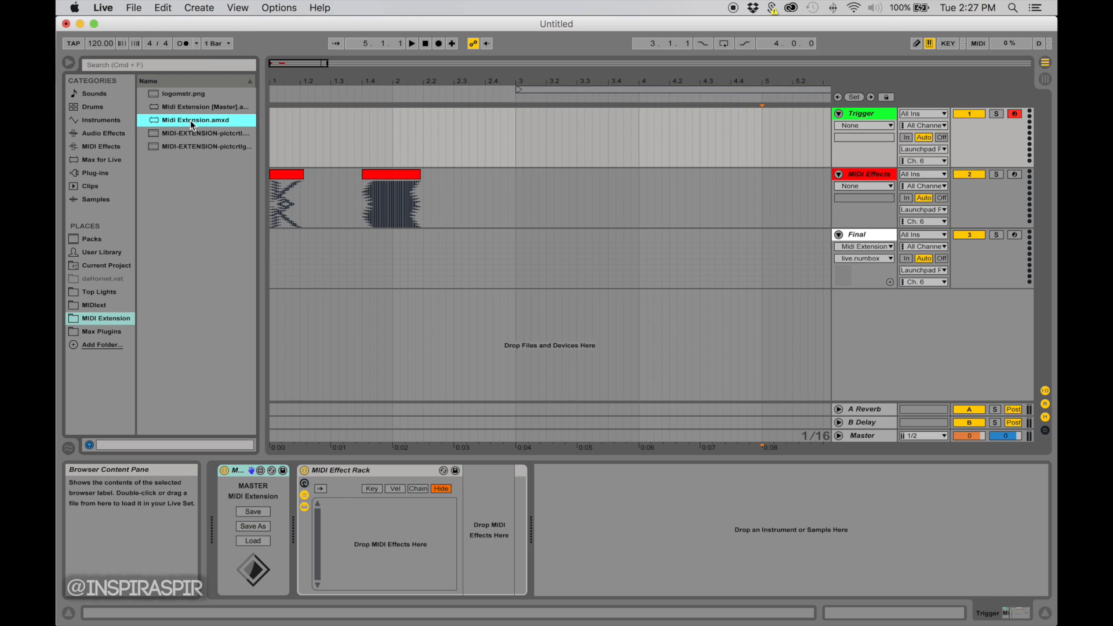
{"action": "left_click_drag", "start_coordinate": [190, 120], "coordinate": [493, 545]}
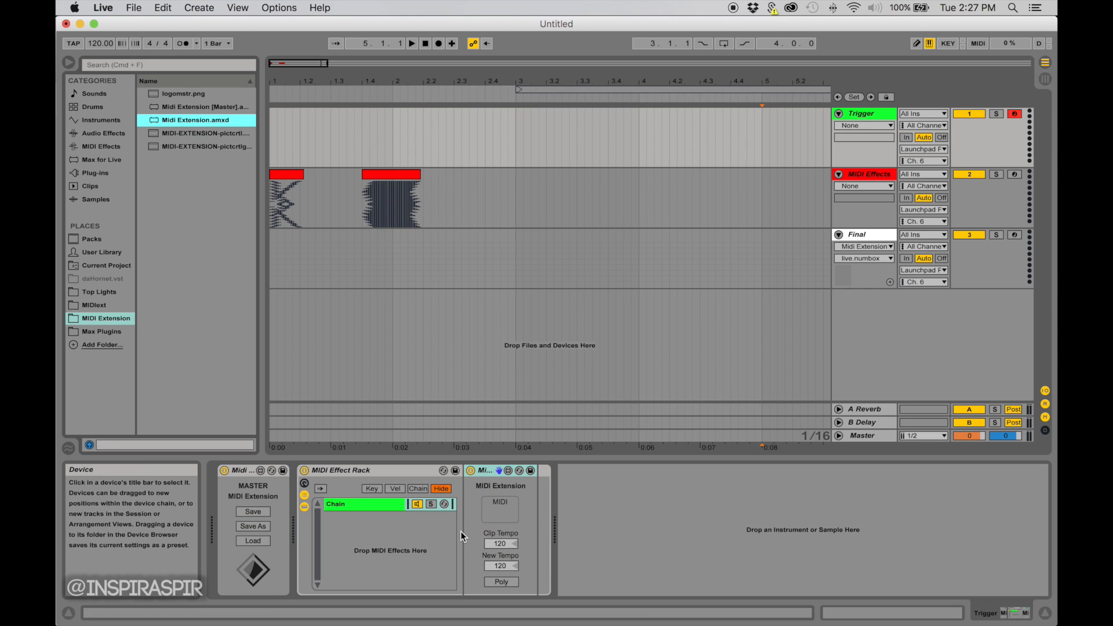
Step: Show the rack's key zones and narrow the chain's zone to the single note C1
{"action": "left_click", "coordinate": [377, 492]}
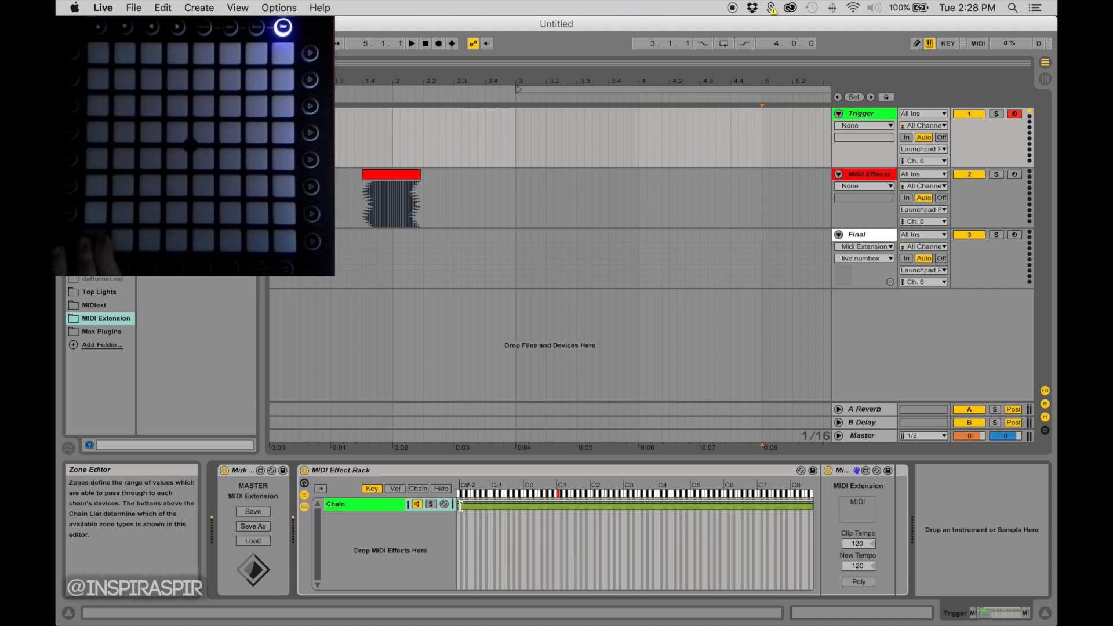
{"action": "left_click_drag", "start_coordinate": [462, 506], "coordinate": [560, 507]}
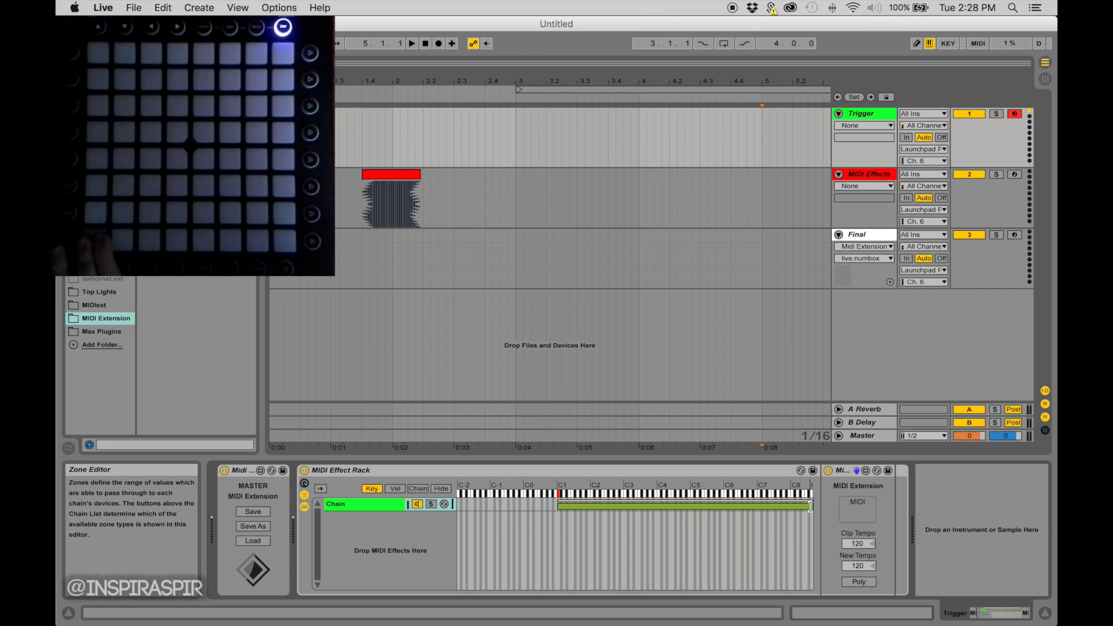
{"action": "left_click_drag", "start_coordinate": [810, 506], "coordinate": [811, 506]}
{"action": "left_click_drag", "start_coordinate": [812, 506], "coordinate": [537, 503]}
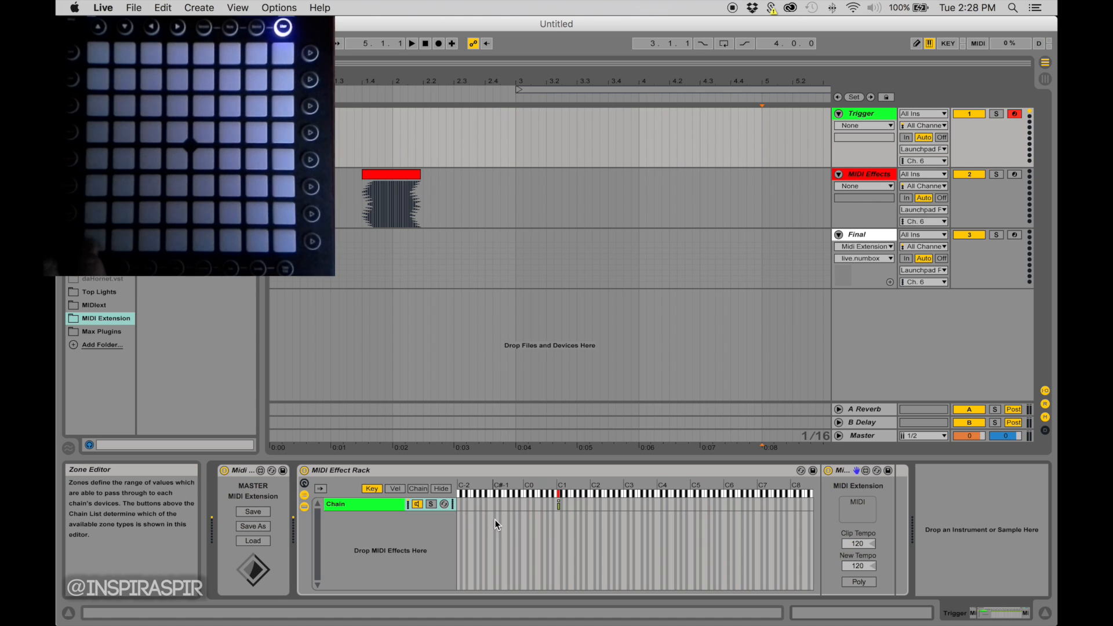
Step: Stretch the selected chain's key zone above C1 over several notes and shrink it back to C1 alone
{"action": "left_click", "coordinate": [355, 506]}
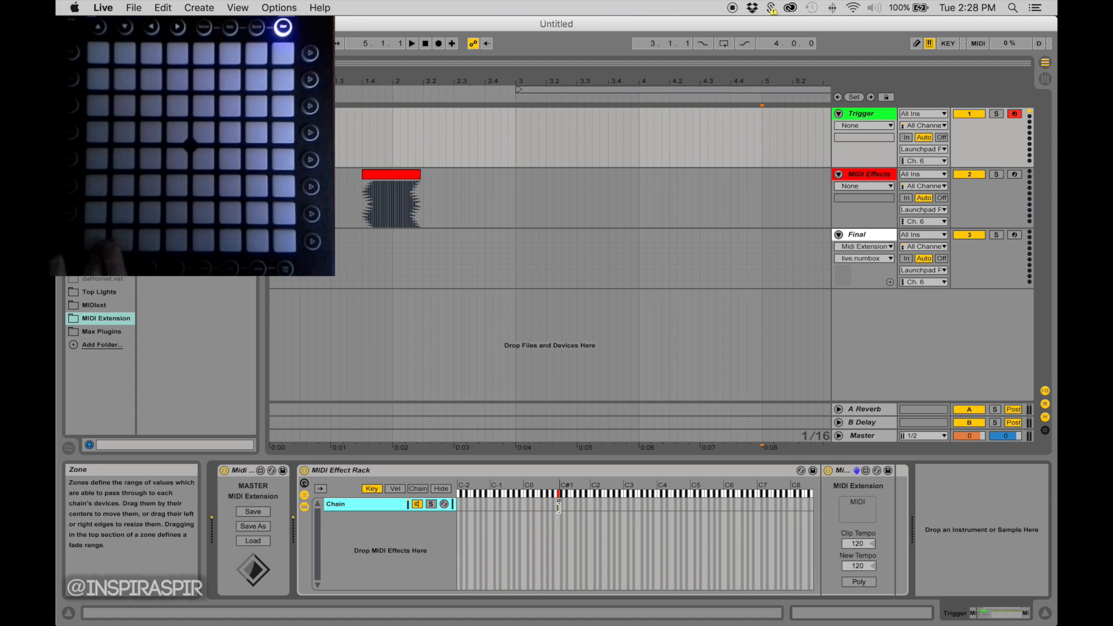
{"action": "left_click_drag", "start_coordinate": [559, 507], "coordinate": [577, 509]}
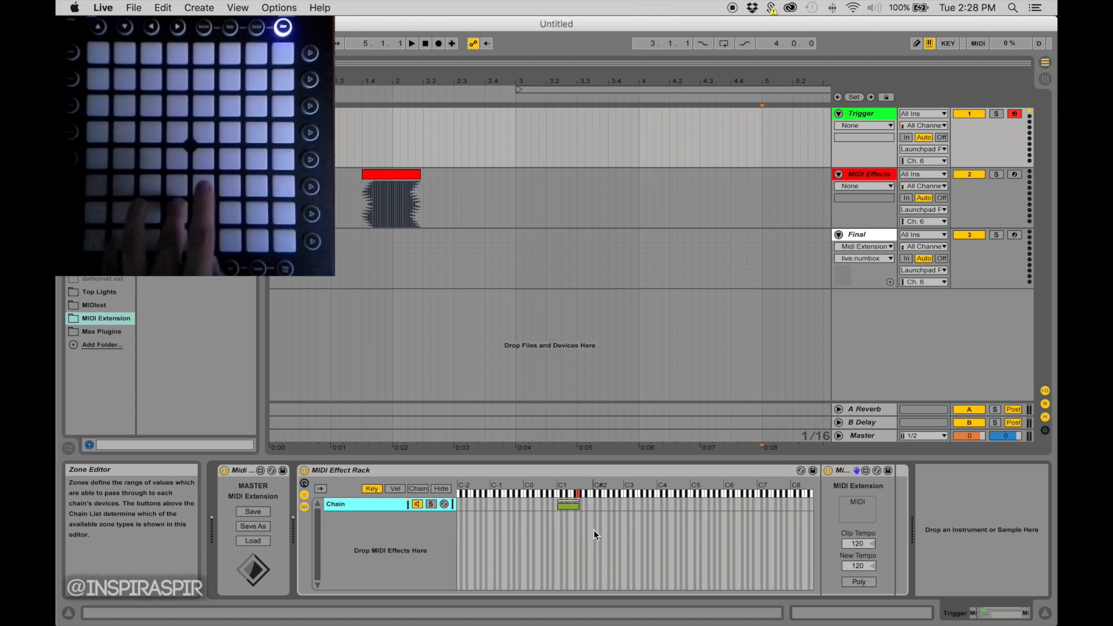
{"action": "left_click_drag", "start_coordinate": [579, 505], "coordinate": [531, 509]}
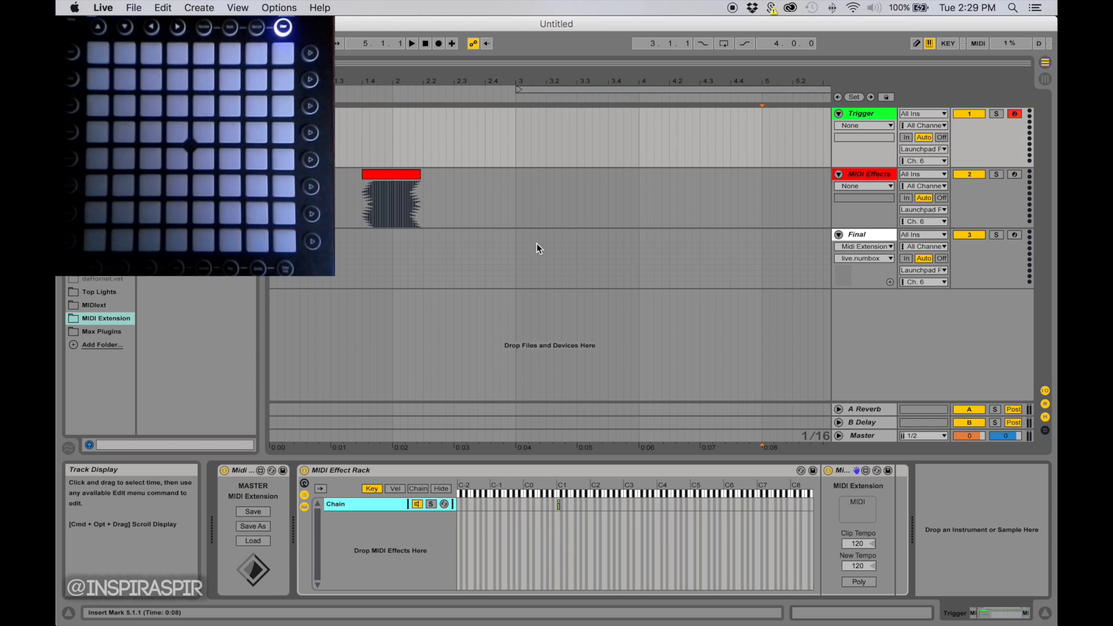
{"action": "left_click", "coordinate": [394, 173]}
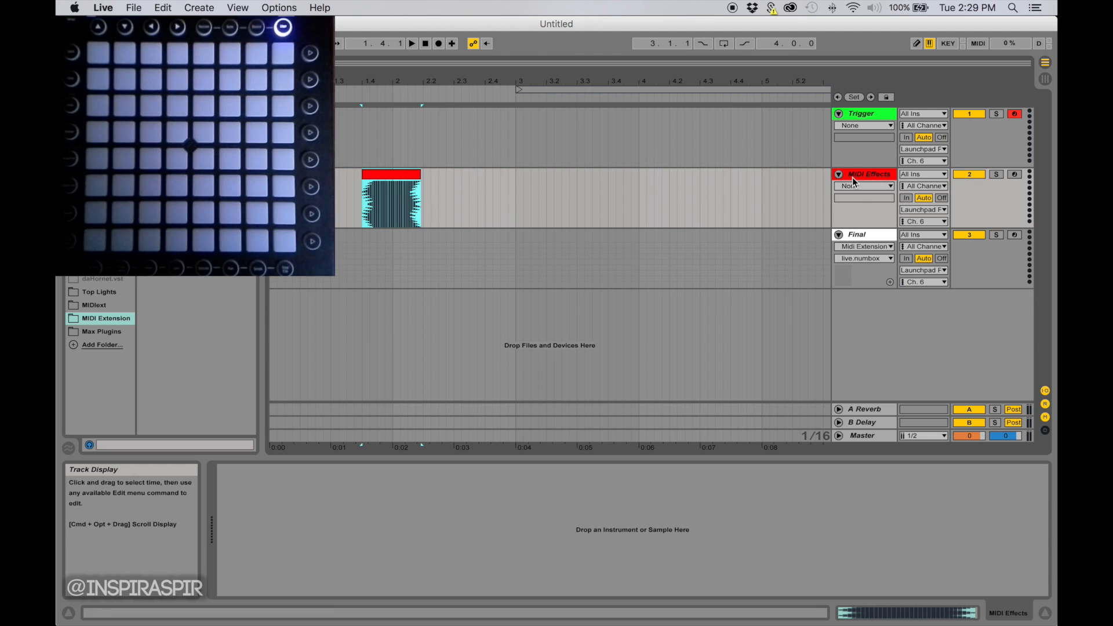
{"action": "left_click", "coordinate": [861, 116]}
{"action": "left_click", "coordinate": [868, 176]}
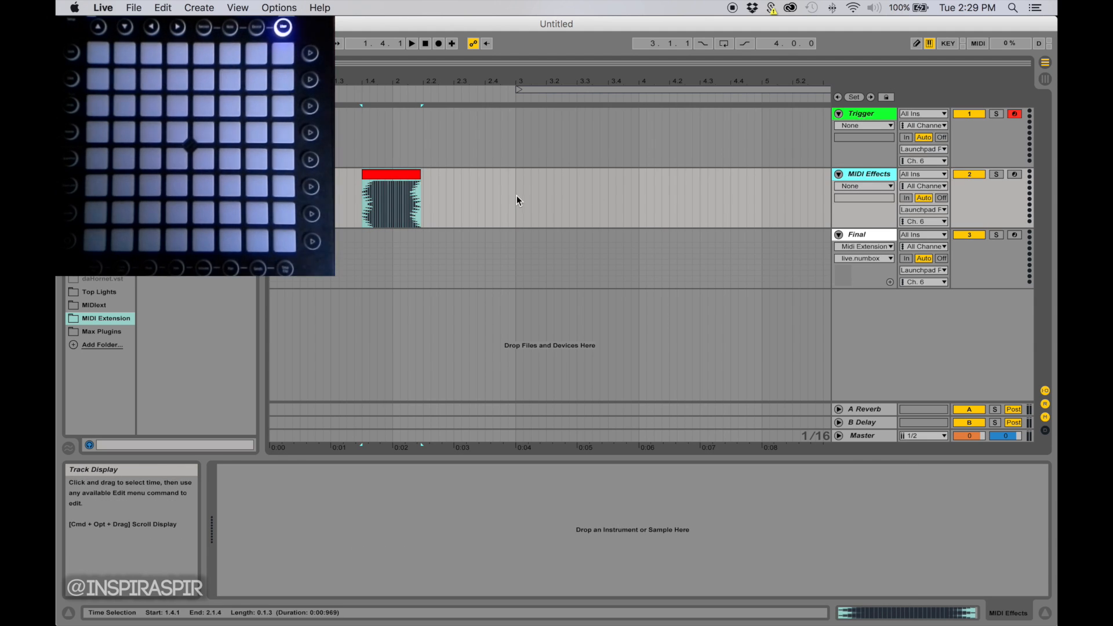
{"action": "left_click_drag", "start_coordinate": [516, 195], "coordinate": [665, 203]}
{"action": "right_click", "coordinate": [545, 197]}
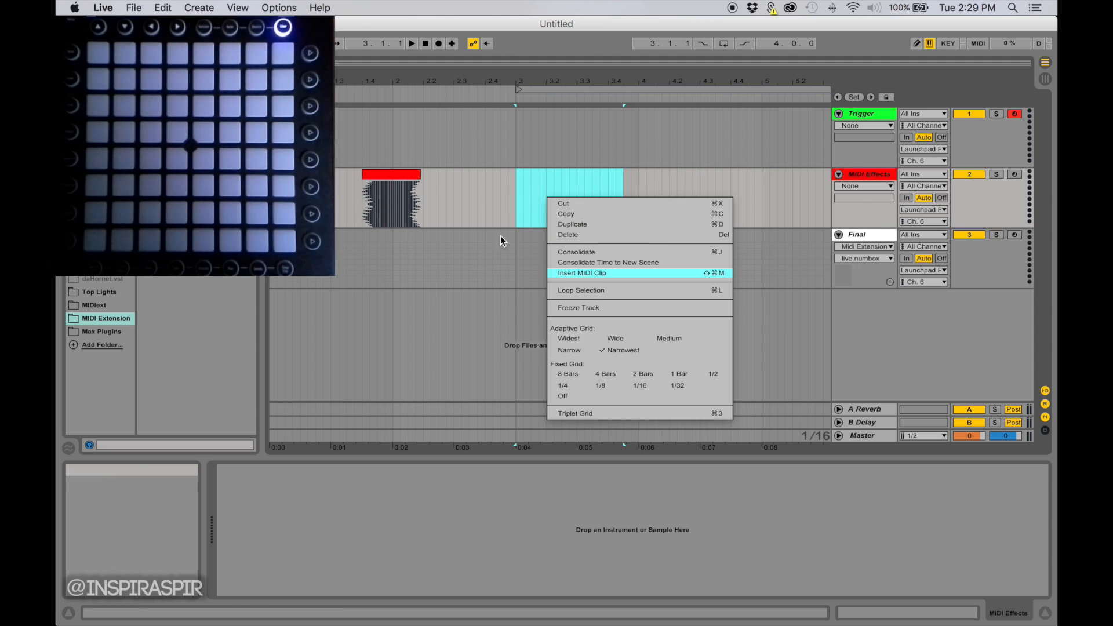
{"action": "left_click", "coordinate": [490, 218]}
Step: Insert an empty MIDI clip on the MIDI Effects track from 2.4.1 to 3.3.2
{"action": "left_click_drag", "start_coordinate": [483, 203], "coordinate": [587, 203]}
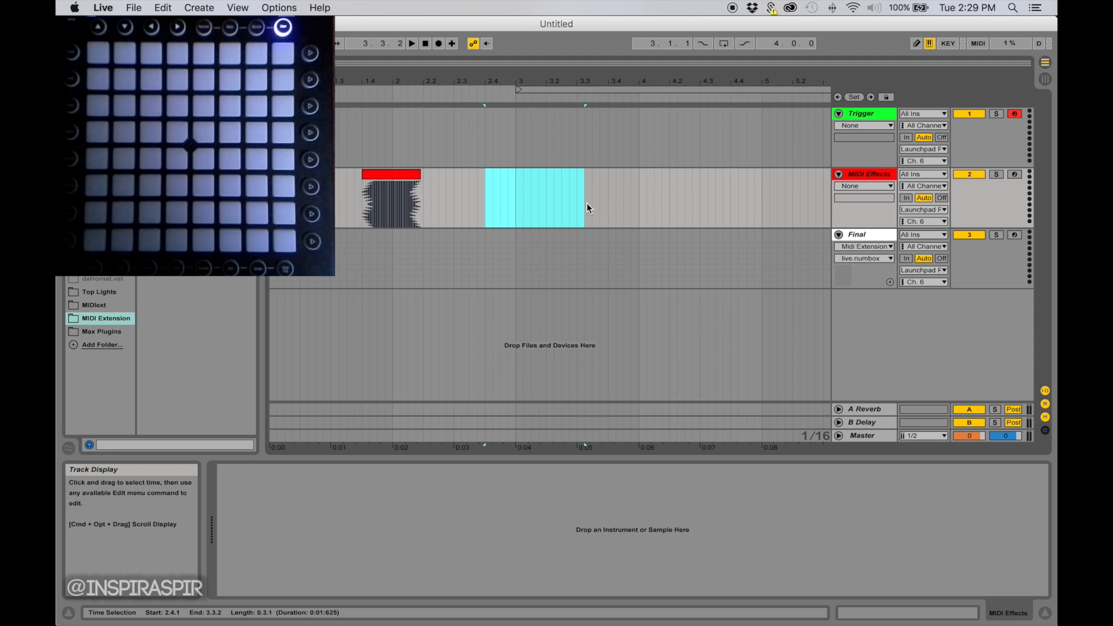
{"action": "right_click", "coordinate": [524, 200]}
{"action": "left_click", "coordinate": [555, 276]}
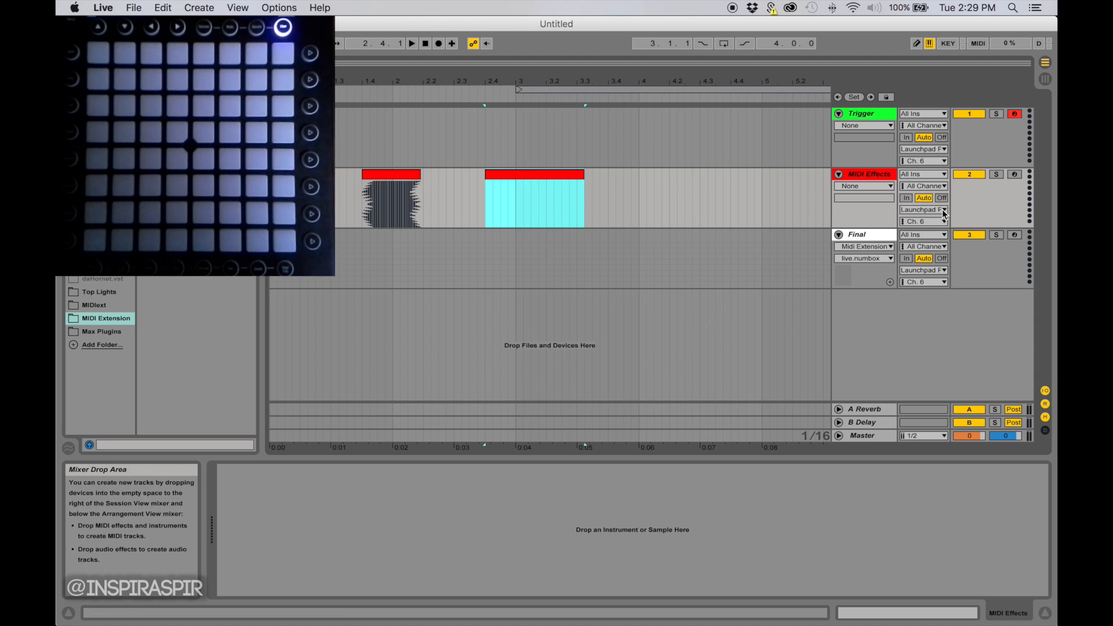
Step: Check the MIDI Effects track's output device and channel, keeping Launchpad Pro on Ch. 6, and arm the track for recording
{"action": "left_click", "coordinate": [924, 209]}
{"action": "left_click", "coordinate": [970, 220]}
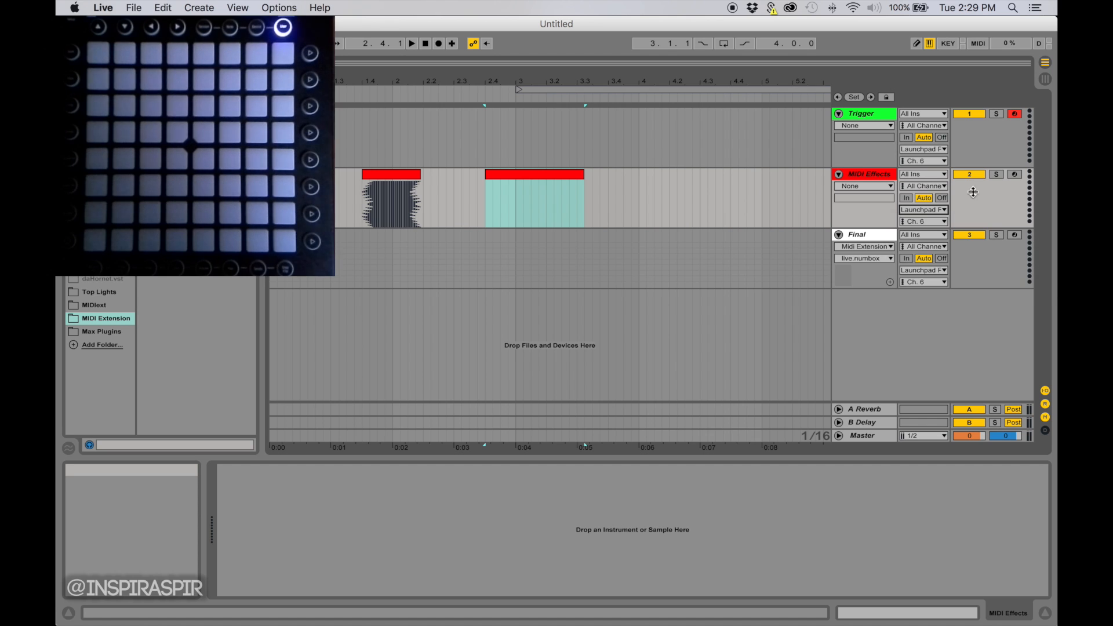
{"action": "left_click", "coordinate": [933, 221]}
{"action": "left_click", "coordinate": [927, 284]}
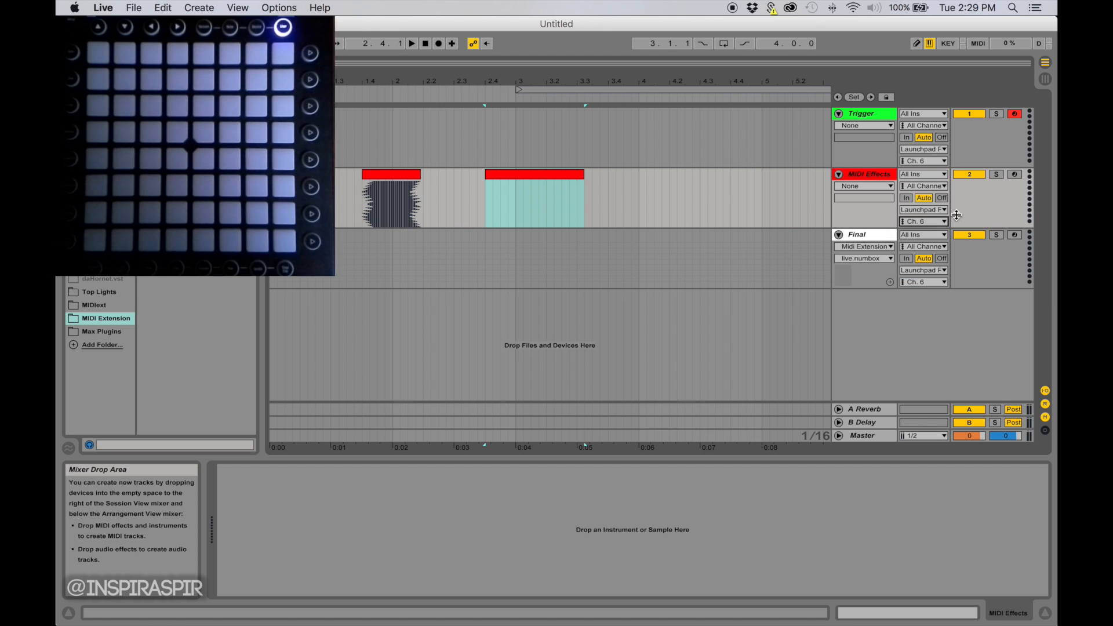
{"action": "left_click", "coordinate": [1014, 175]}
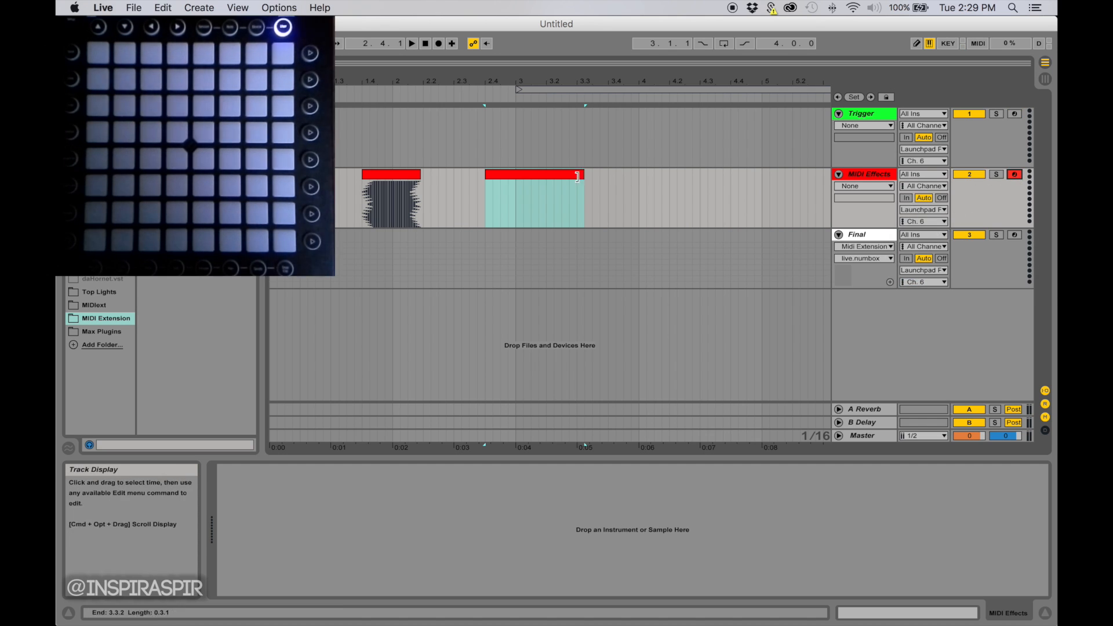
Step: Open the new clip in an enlarged note editor and draw seven 1/64 notes rising from G#3 to B3 and back
{"action": "double_click", "coordinate": [541, 170]}
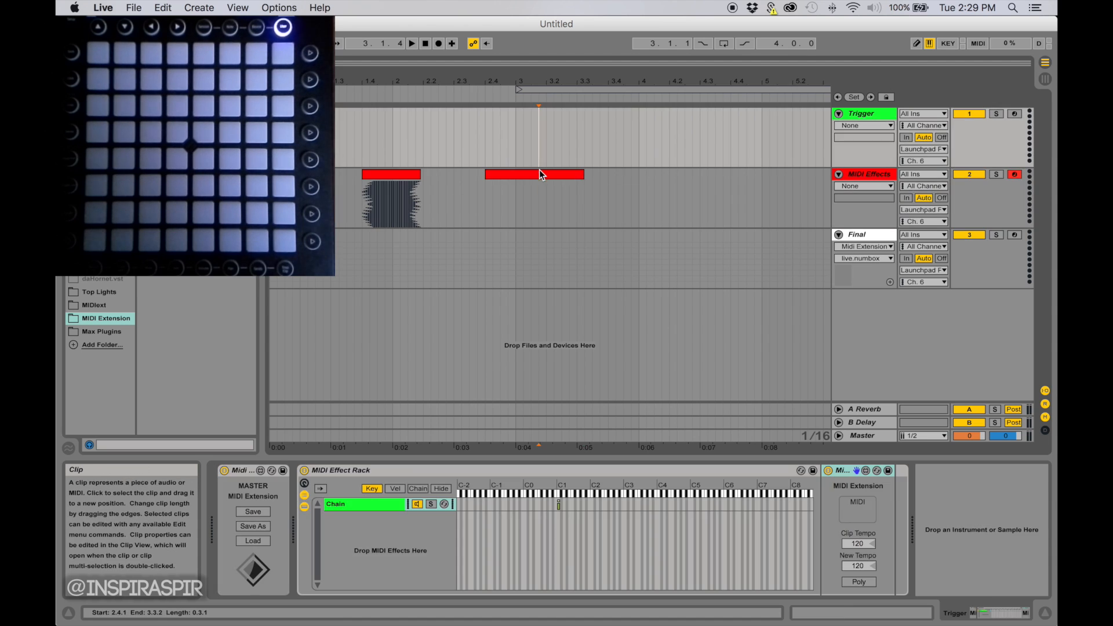
{"action": "left_click_drag", "start_coordinate": [490, 431], "coordinate": [490, 121]}
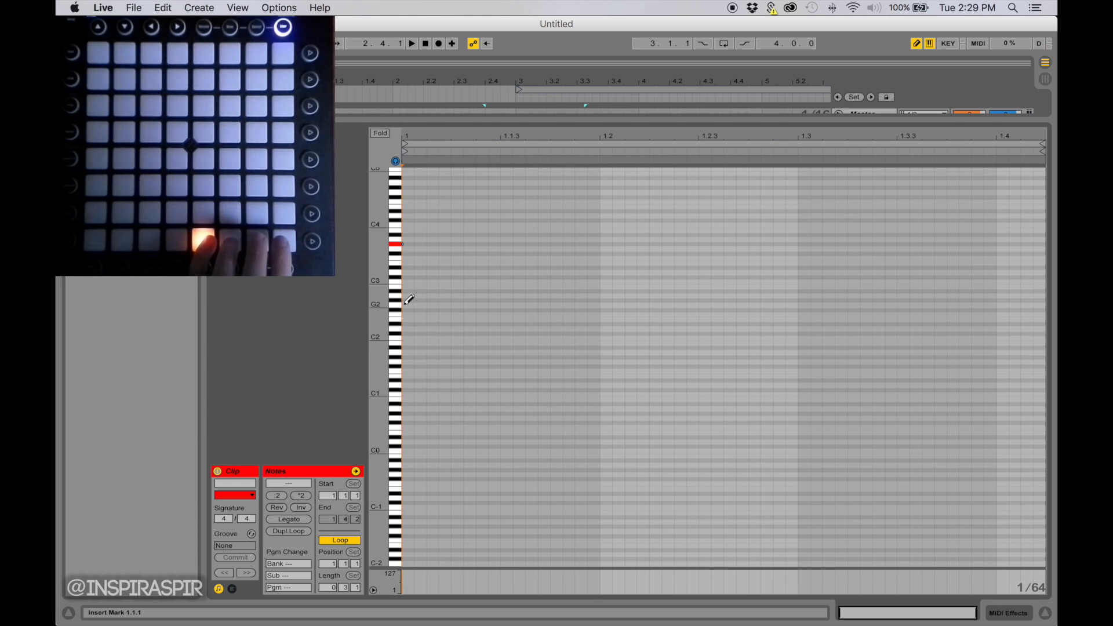
{"action": "key", "text": "b"}
{"action": "left_click", "coordinate": [419, 239]}
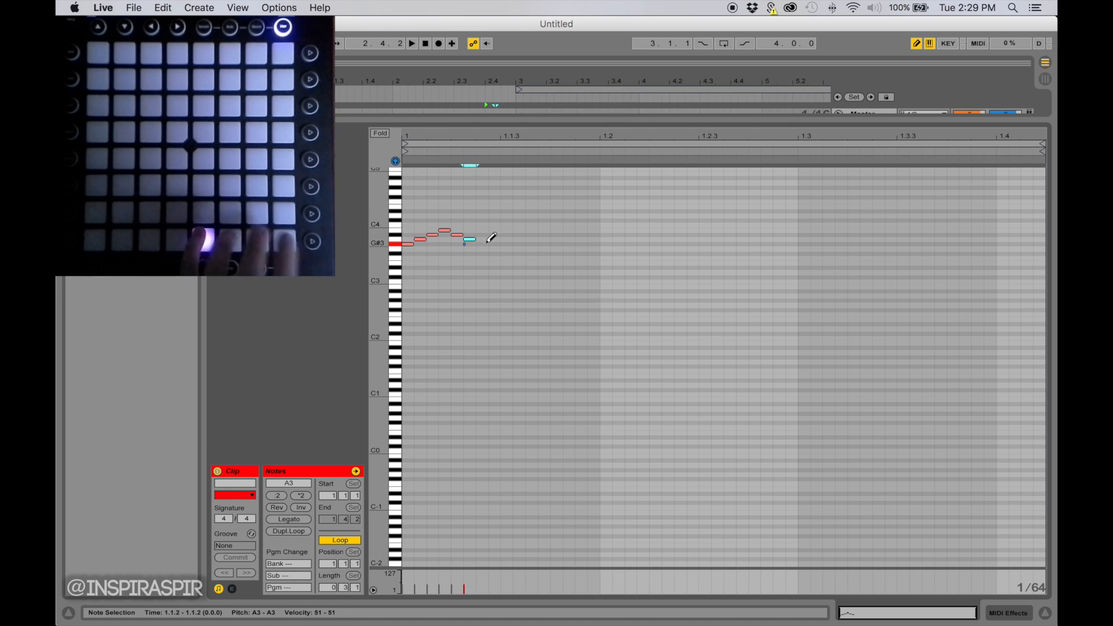
{"action": "key", "text": "b"}
Step: Build the note run into a mirrored, staggered pattern of copies spanning C1 to D#6, with each note twice as long
{"action": "key", "text": "super+a"}
{"action": "scroll", "coordinate": [548, 284], "scroll_direction": "up", "scroll_amount": 5}
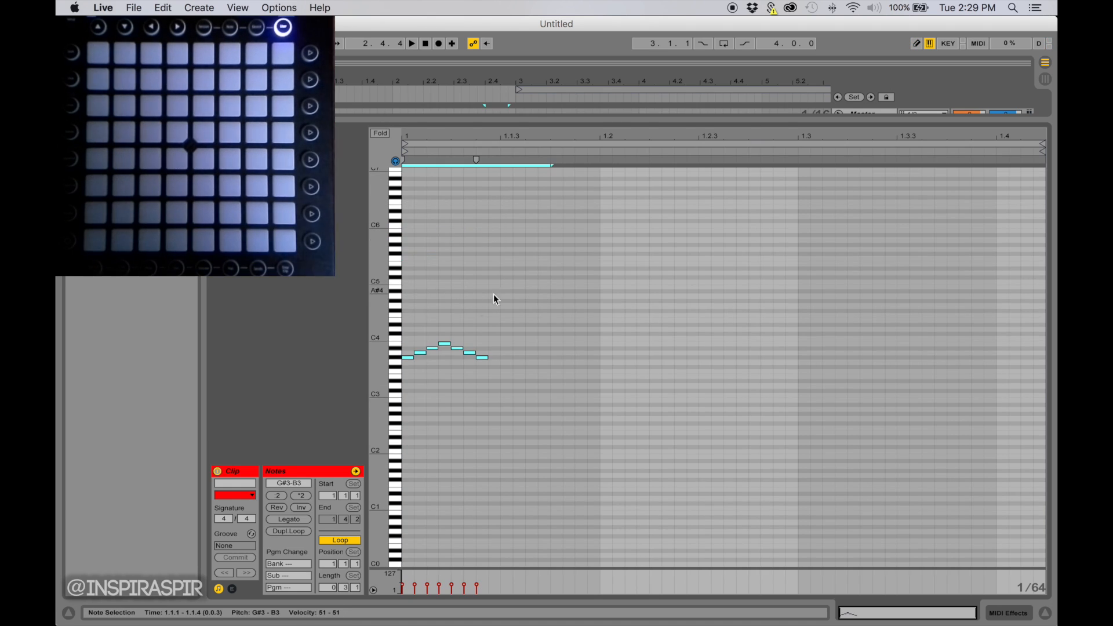
{"action": "left_click_drag", "start_coordinate": [408, 357], "coordinate": [412, 406]}
{"action": "key", "text": "super+a"}
{"action": "key", "text": "super+a"}
{"action": "key", "text": "super+a"}
{"action": "key", "text": "super+d"}
Step: Play the clip twice to preview the light pattern on the Launchpad
{"action": "key", "text": "space"}
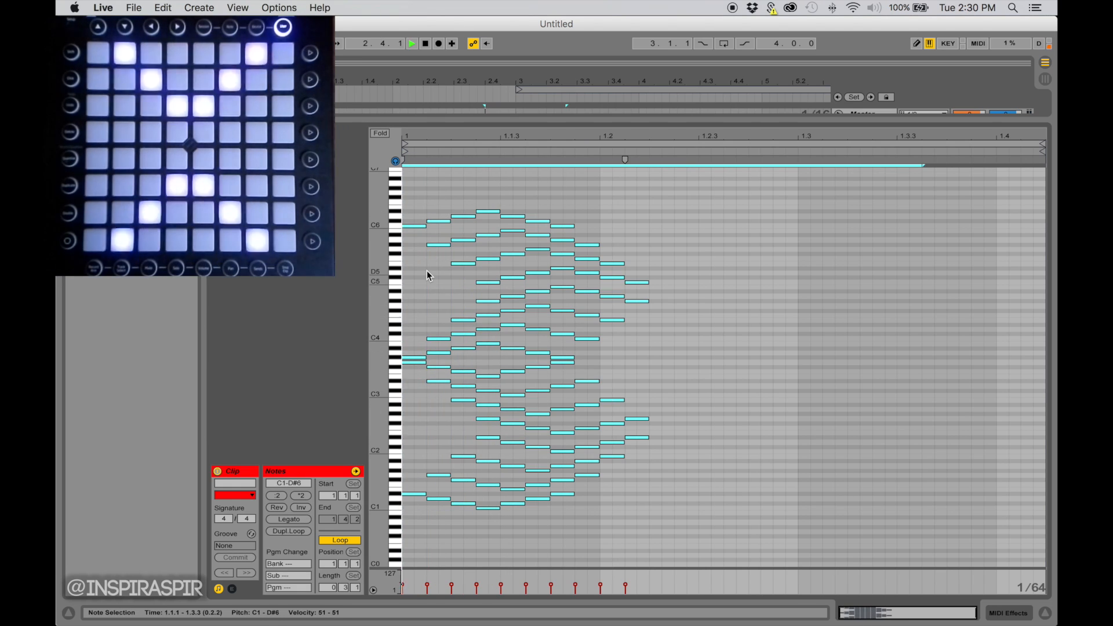
{"action": "key", "text": "space"}
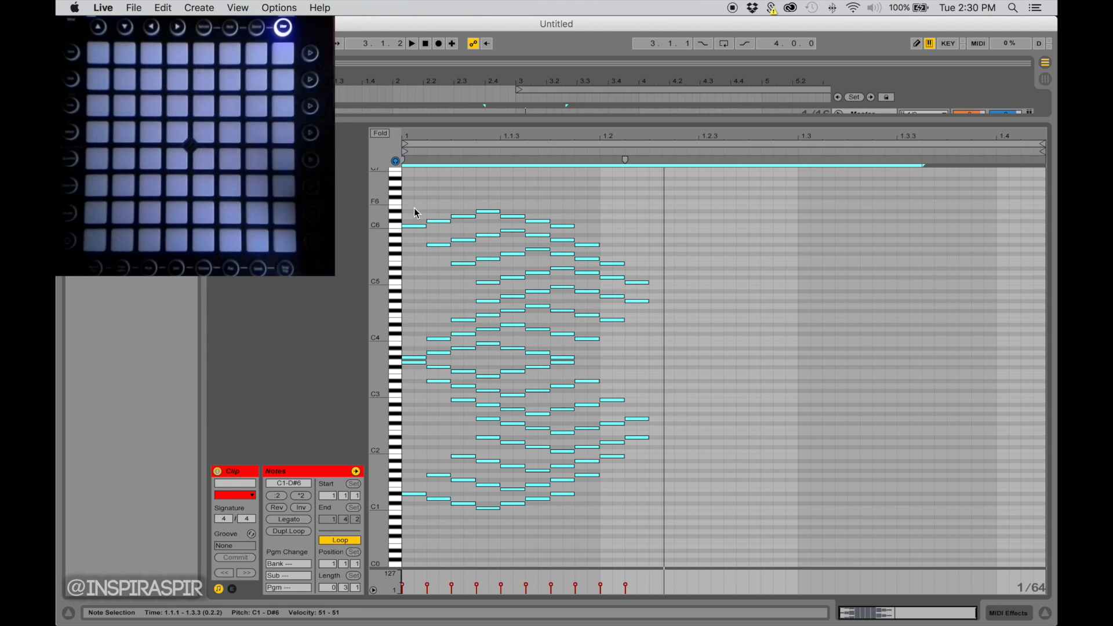
{"action": "key", "text": "space"}
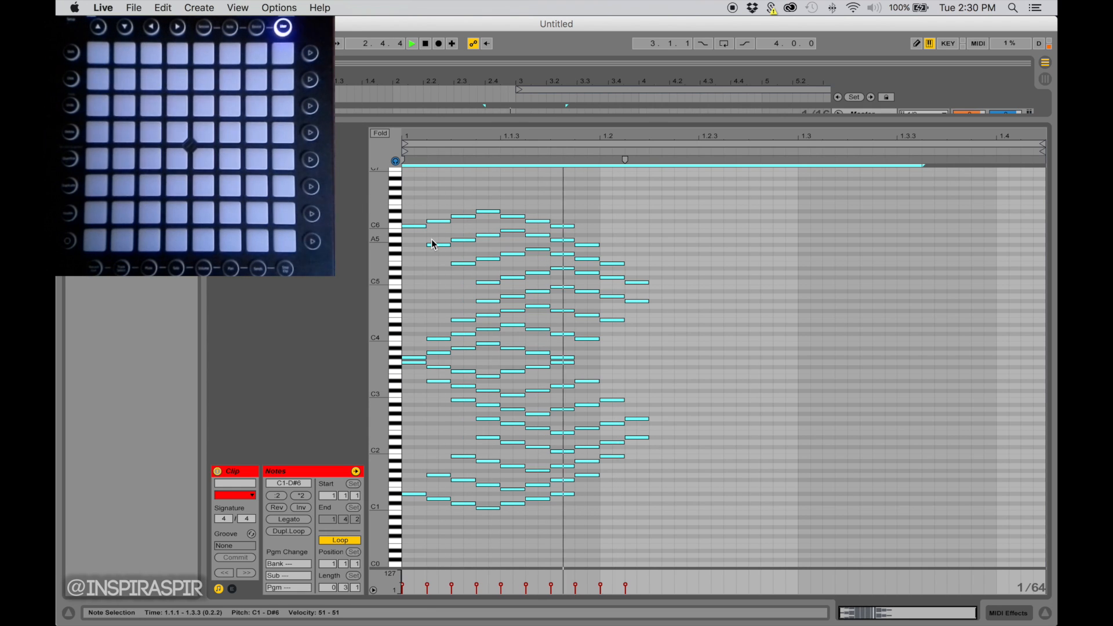
{"action": "key", "text": "space"}
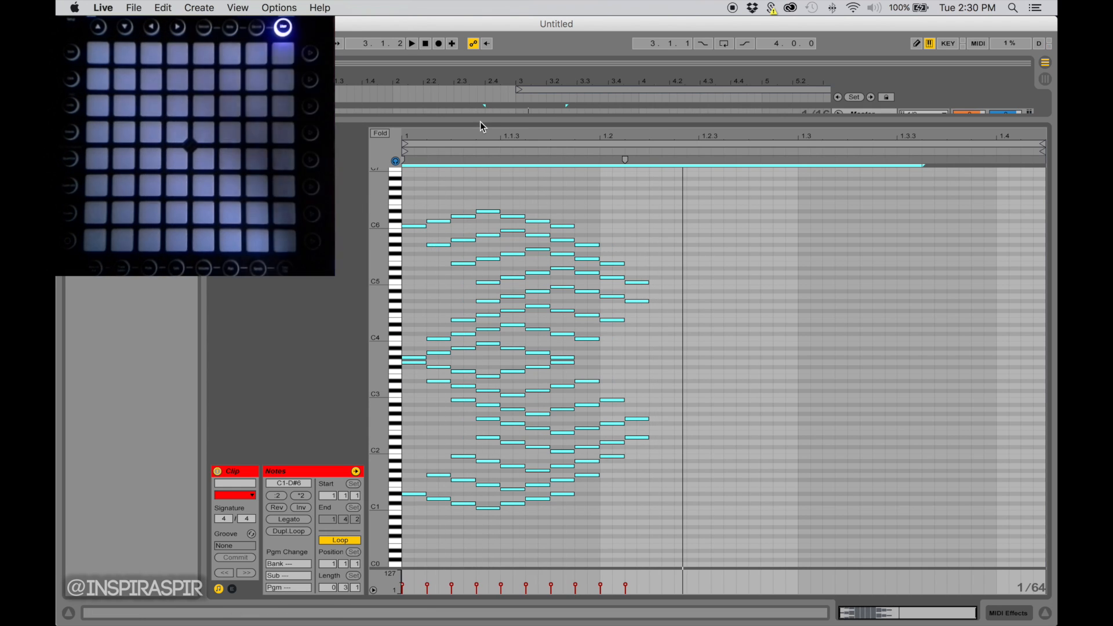
Step: Enlarge the note editor further and set the velocity of all the clip's notes to 127
{"action": "left_click_drag", "start_coordinate": [480, 122], "coordinate": [480, 58]}
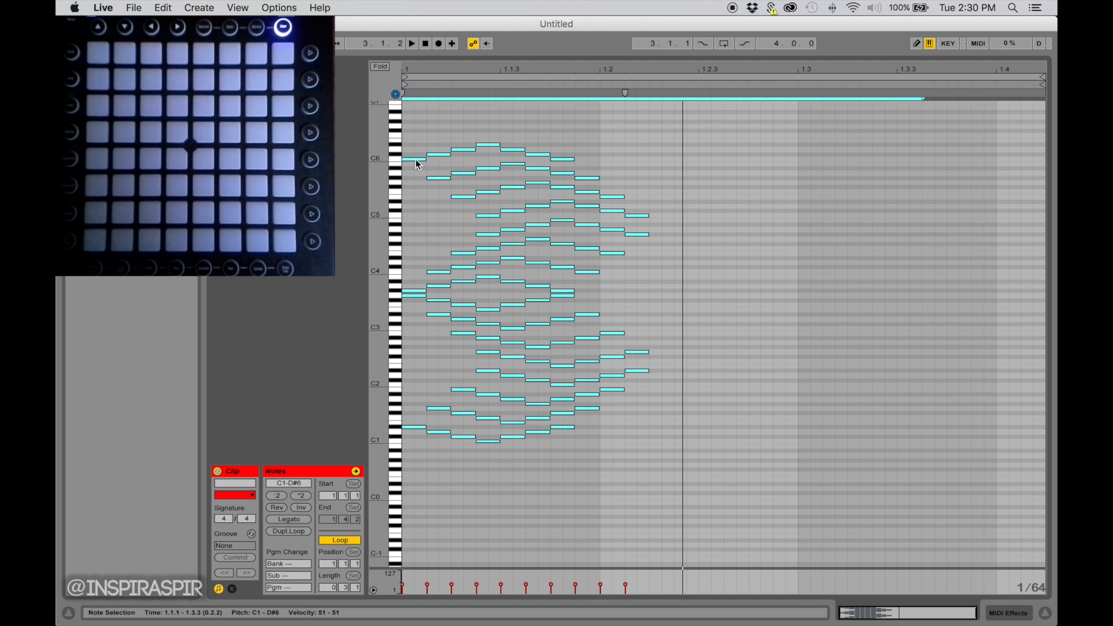
{"action": "left_click_drag", "start_coordinate": [415, 160], "coordinate": [415, 110]}
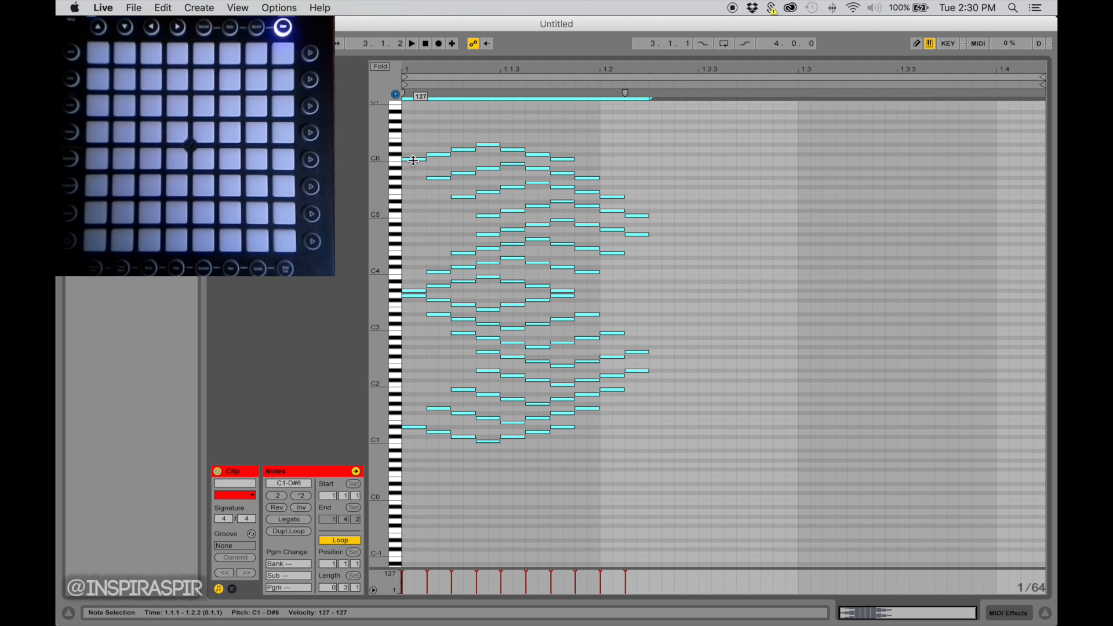
Step: Play the clip once more to preview its light pattern, then select its notes in the enlarged note editor
{"action": "key", "text": "space"}
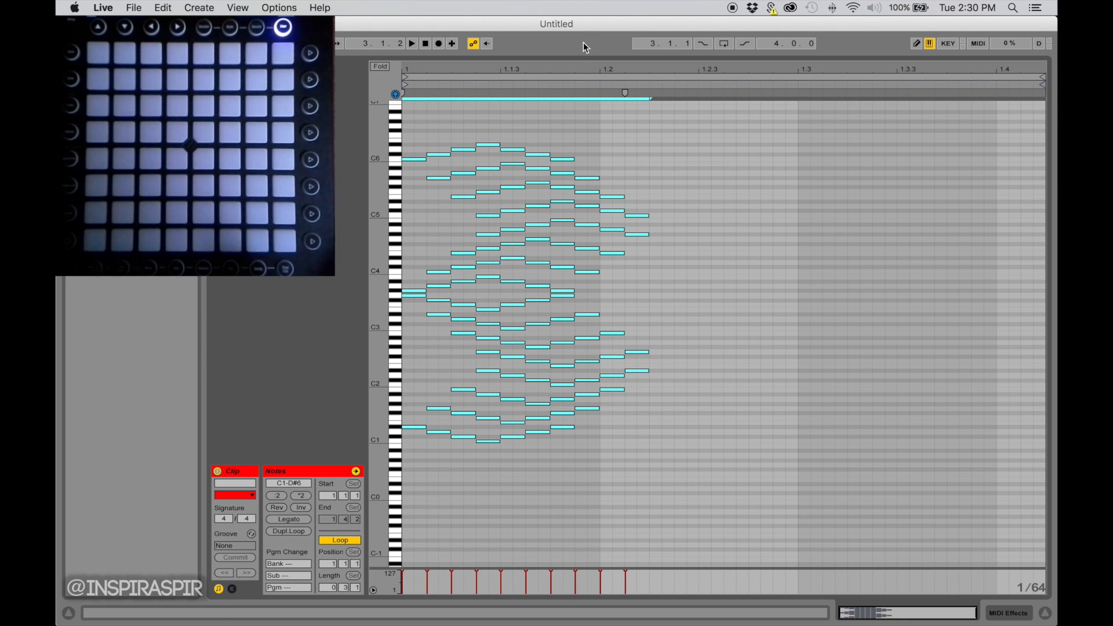
{"action": "left_click_drag", "start_coordinate": [578, 55], "coordinate": [564, 72]}
{"action": "key", "text": "space"}
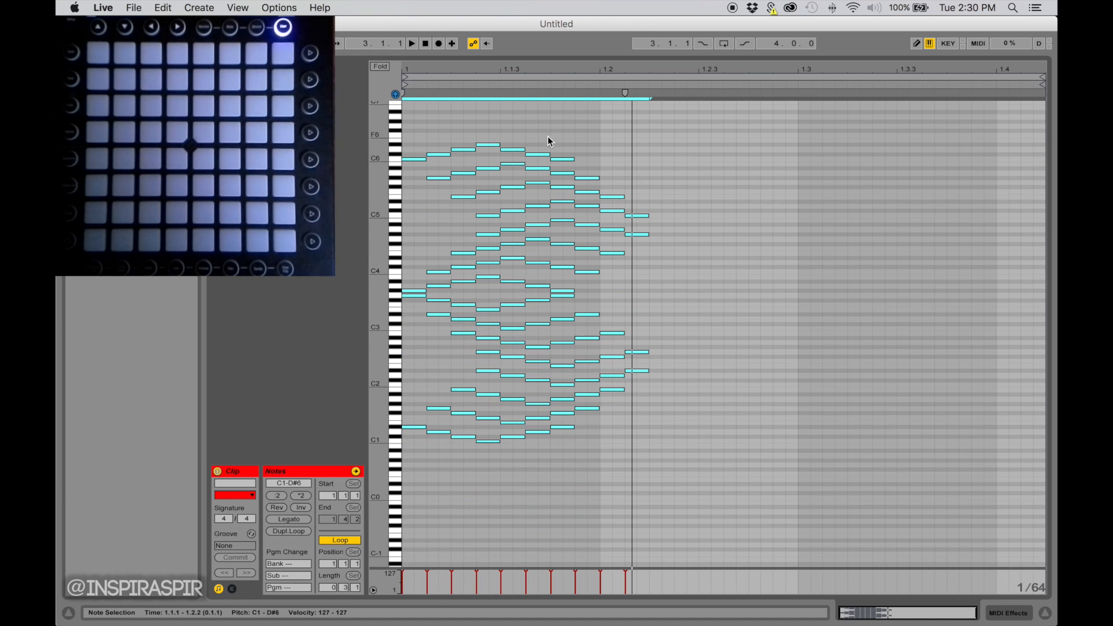
{"action": "left_click", "coordinate": [490, 146], "text": "super"}
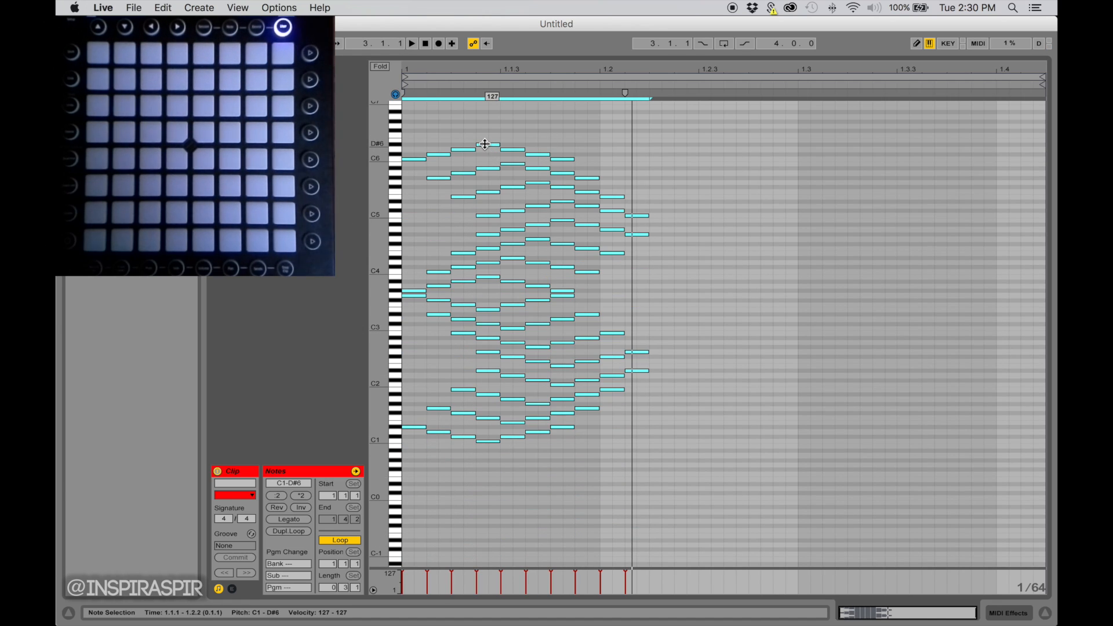
{"action": "left_click_drag", "start_coordinate": [448, 115], "coordinate": [652, 456]}
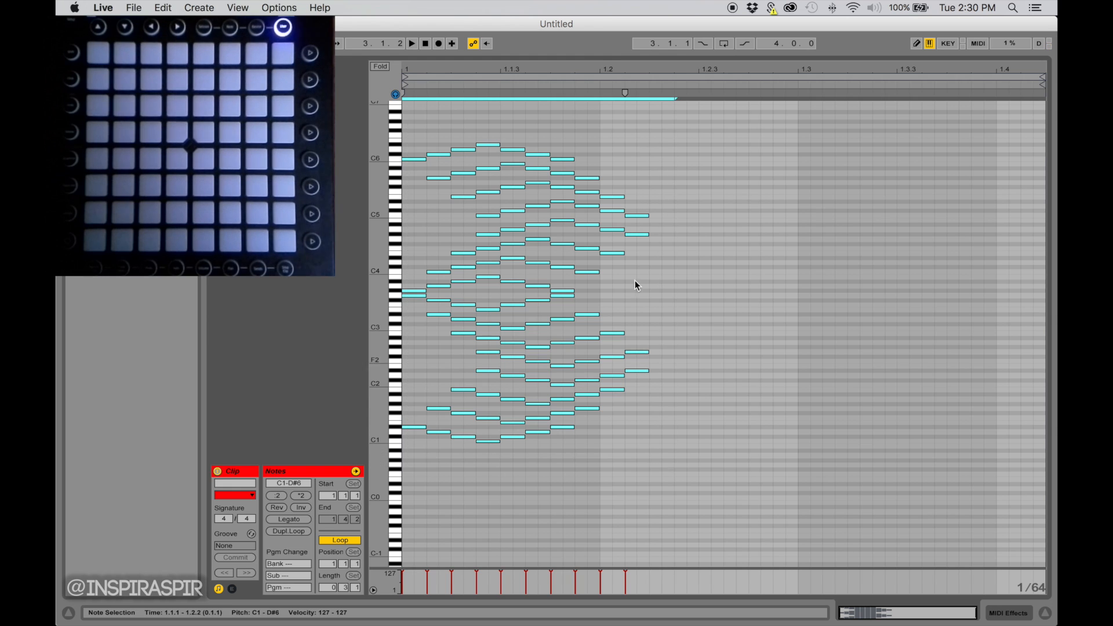
Step: Shrink the note editor to bring the full arrangement with all three tracks back into view
{"action": "left_click_drag", "start_coordinate": [587, 52], "coordinate": [583, 339]}
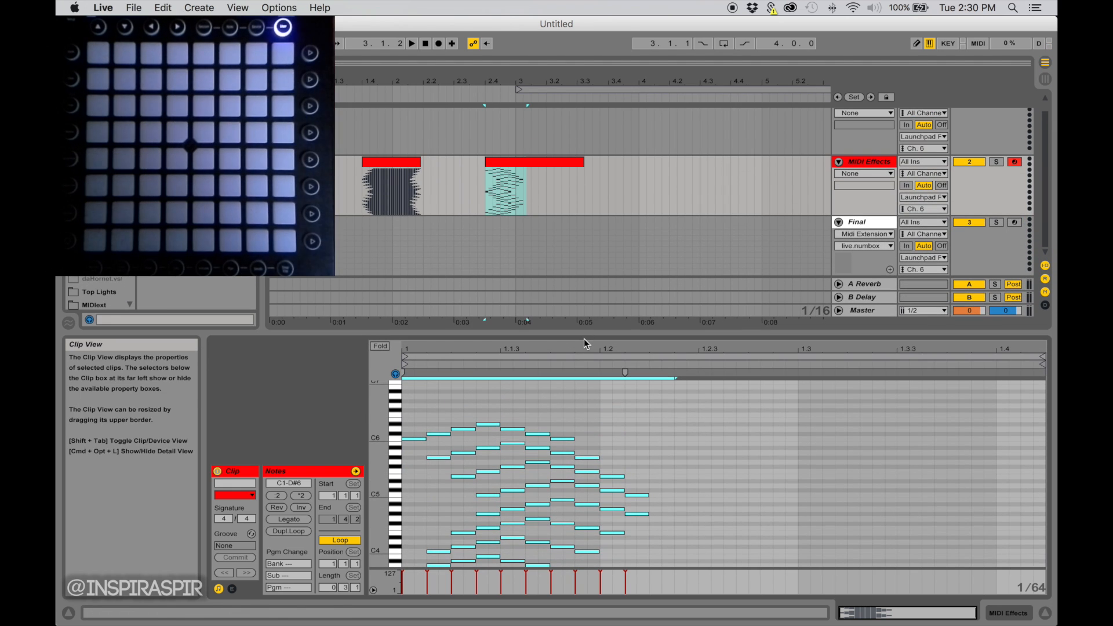
{"action": "left_click", "coordinate": [699, 451]}
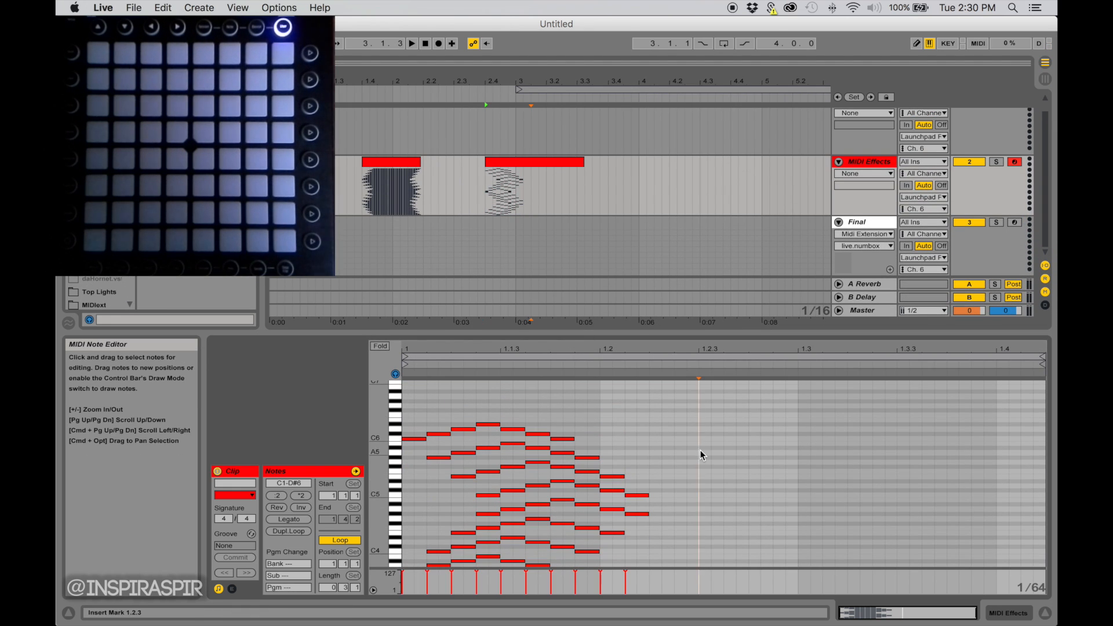
{"action": "left_click_drag", "start_coordinate": [557, 337], "coordinate": [551, 461]}
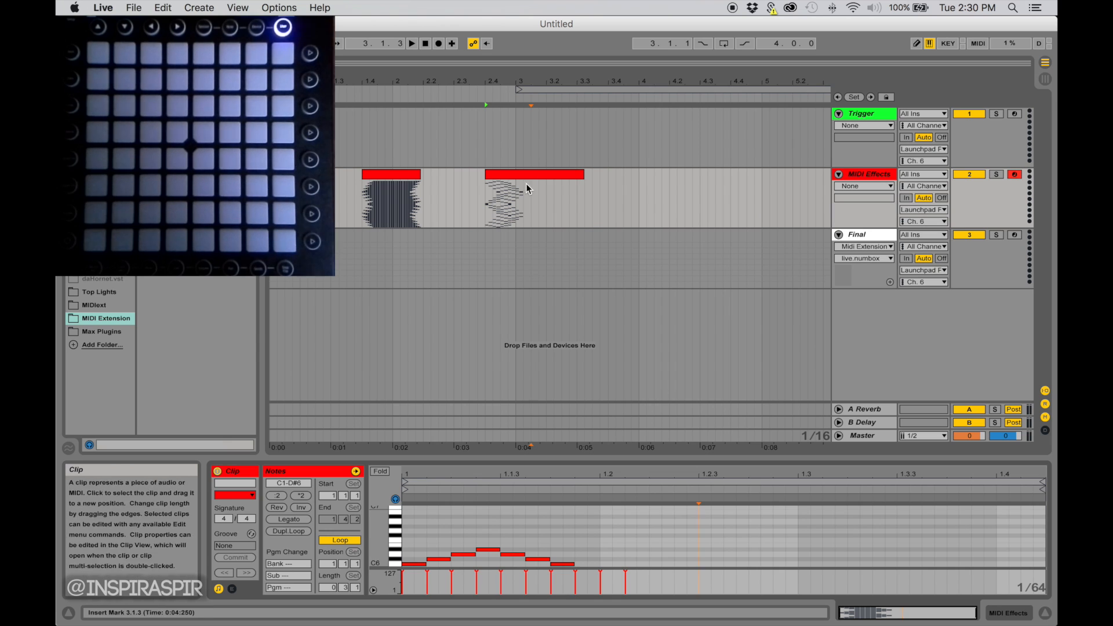
Step: Play the third clip on the MIDI Effects track to preview its pattern on the Launchpad
{"action": "left_click", "coordinate": [507, 173]}
{"action": "key", "text": "space"}
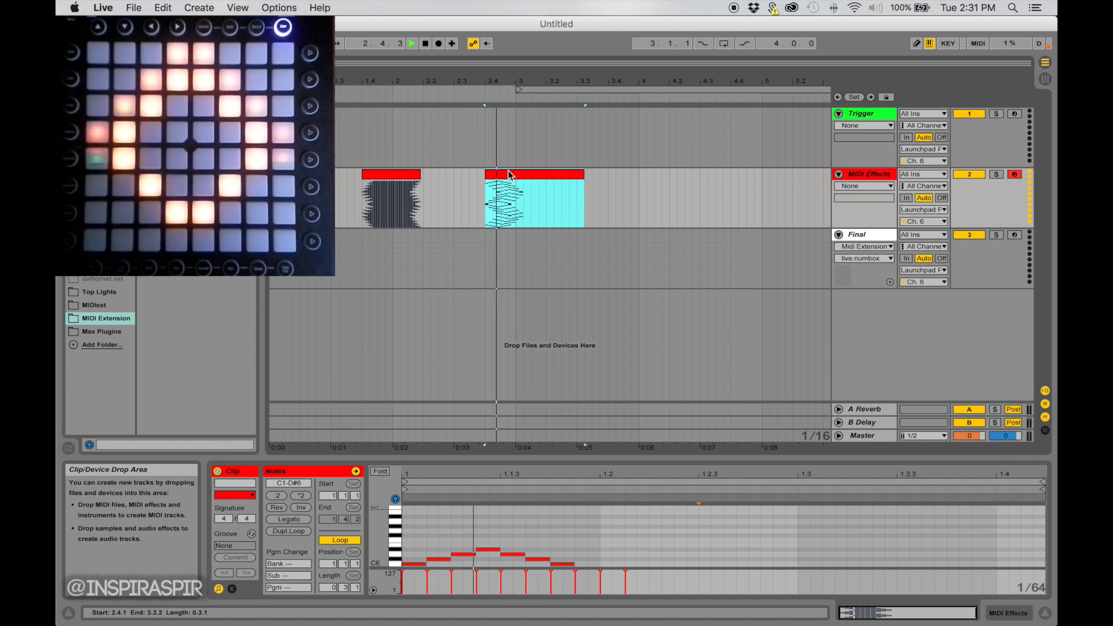
{"action": "key", "text": "space"}
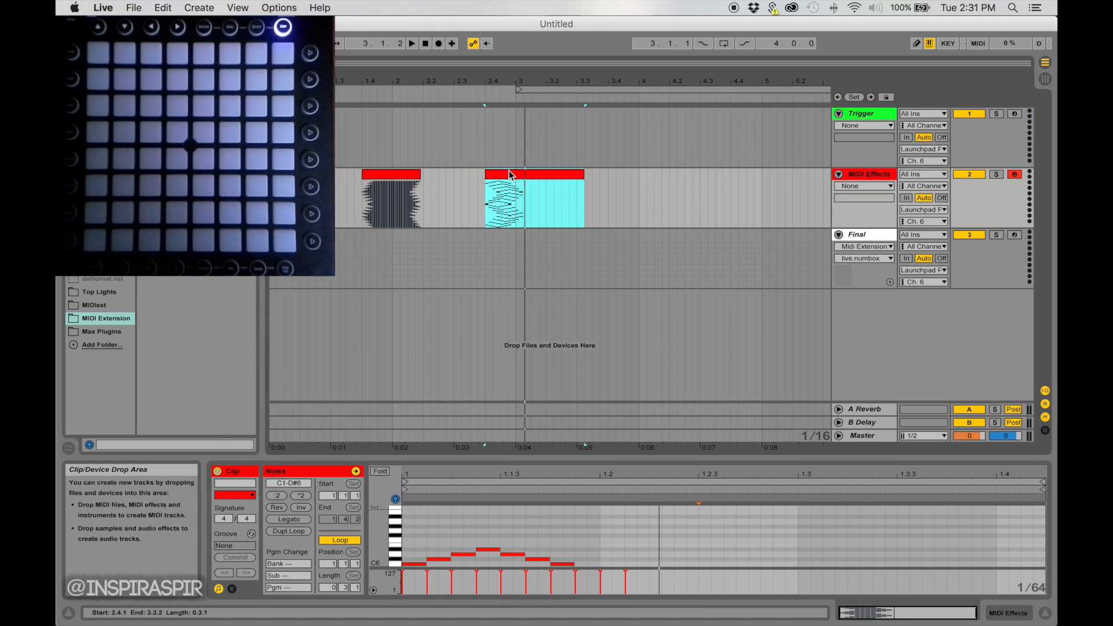
Step: Start exporting the third clip as a MIDI file and browse to Applications > Max 6.1 > MIDIext > MIDI_Demo on Macintosh HD
{"action": "right_click", "coordinate": [508, 173]}
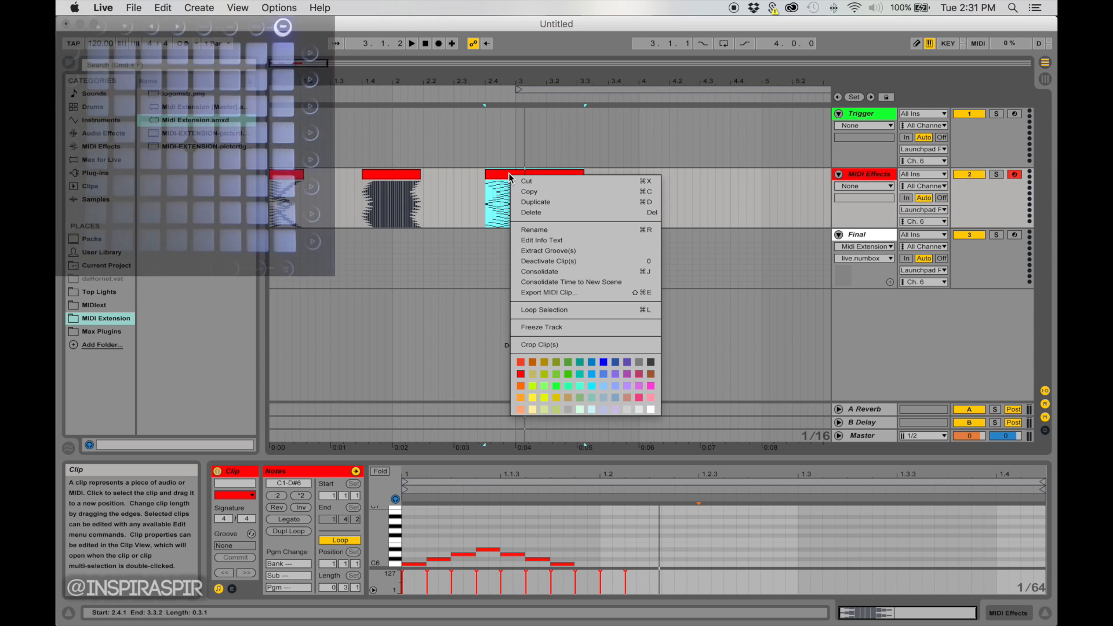
{"action": "left_click", "coordinate": [555, 294]}
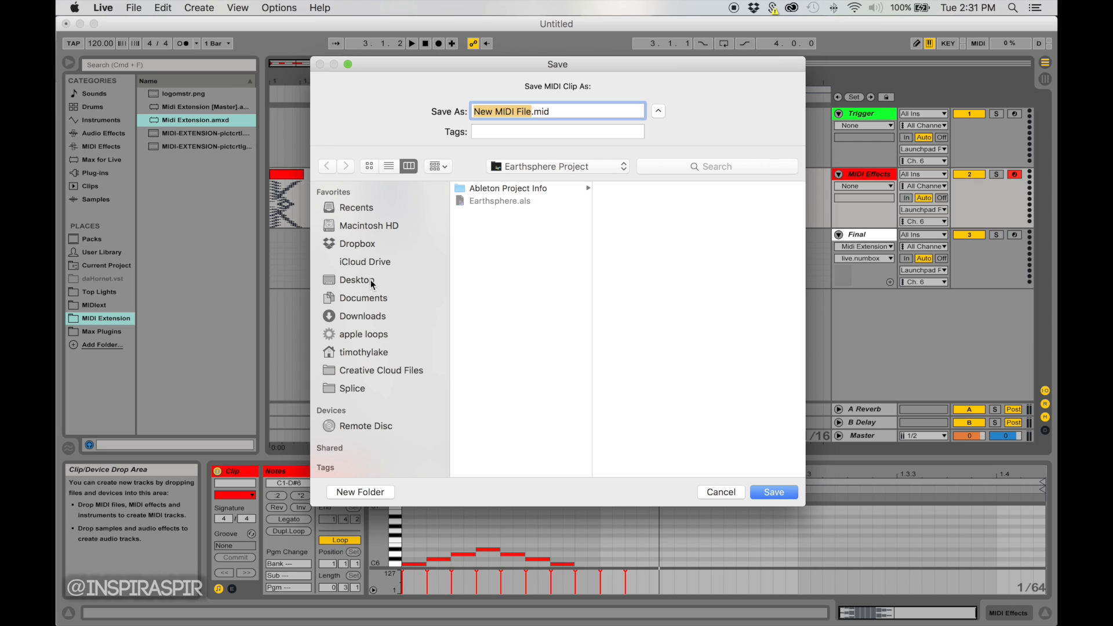
{"action": "left_click", "coordinate": [372, 229]}
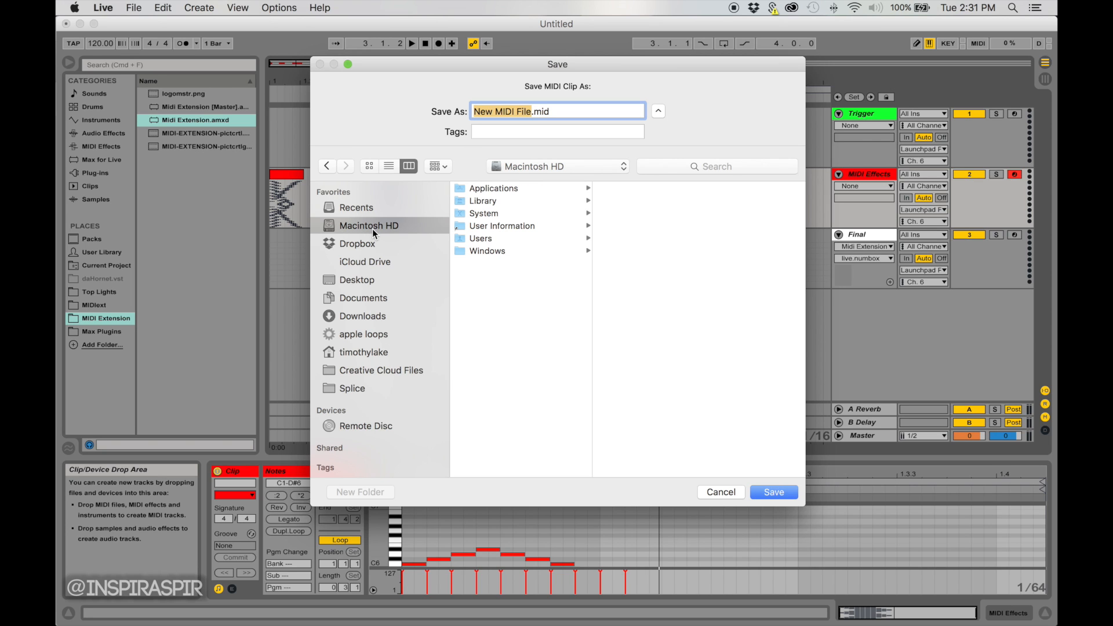
{"action": "left_click", "coordinate": [489, 188]}
{"action": "scroll", "coordinate": [642, 315], "scroll_direction": "down", "scroll_amount": 10}
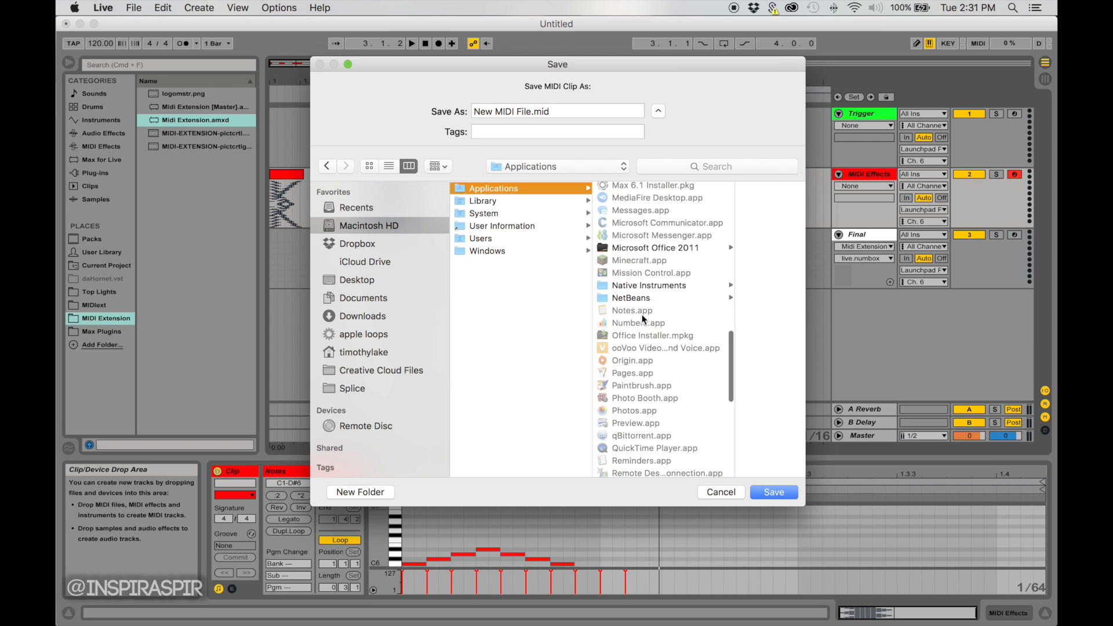
{"action": "scroll", "coordinate": [641, 302], "scroll_direction": "up", "scroll_amount": 2}
{"action": "left_click", "coordinate": [638, 284]}
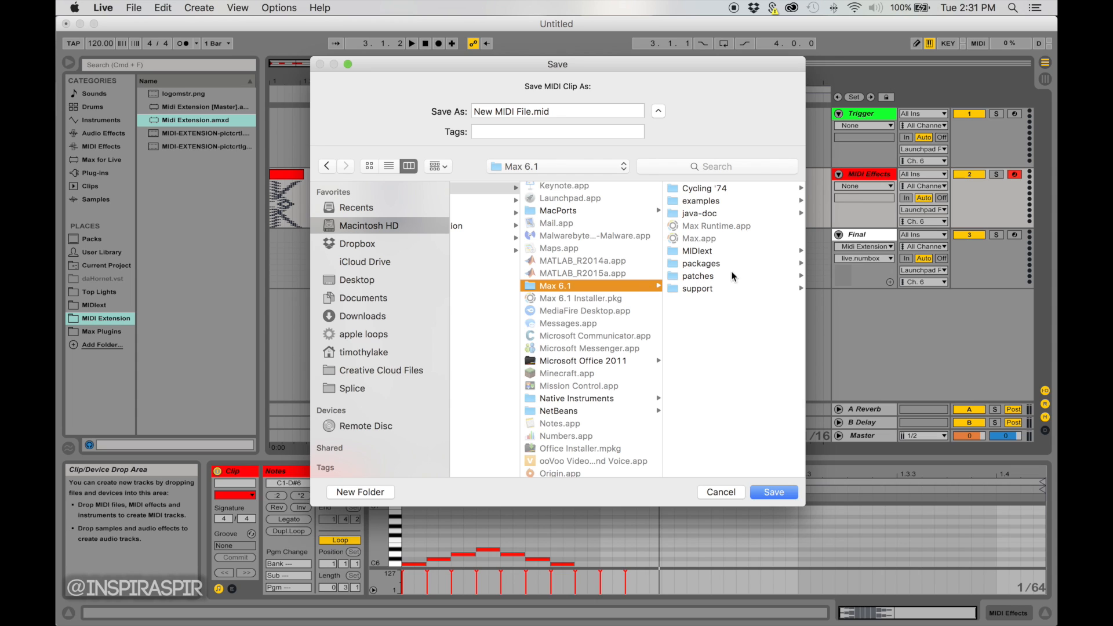
{"action": "left_click", "coordinate": [705, 250]}
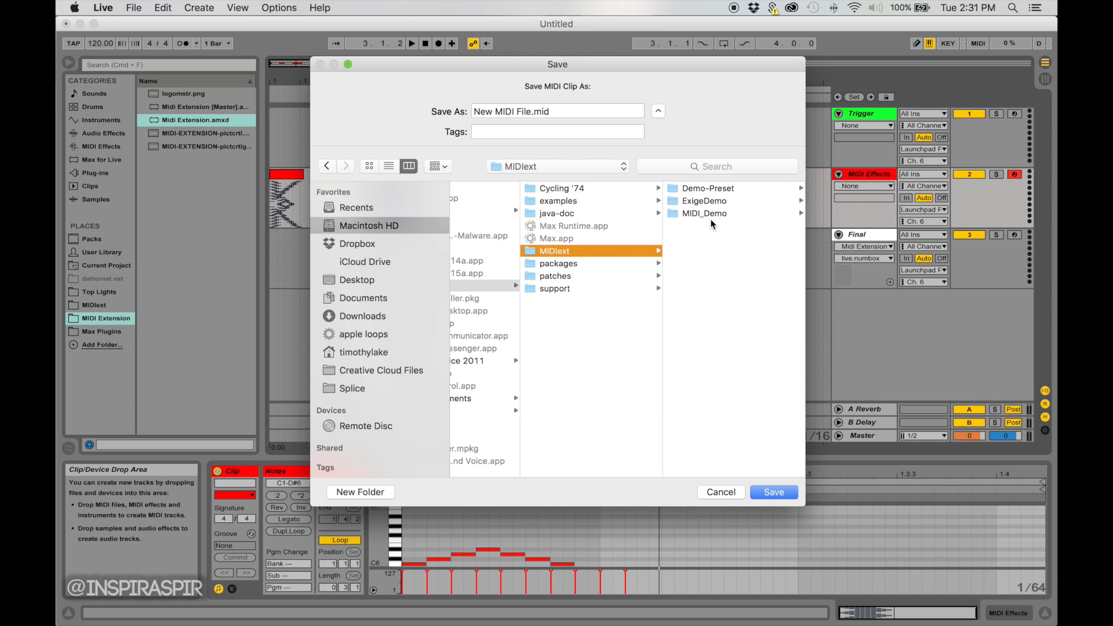
{"action": "left_click", "coordinate": [702, 215]}
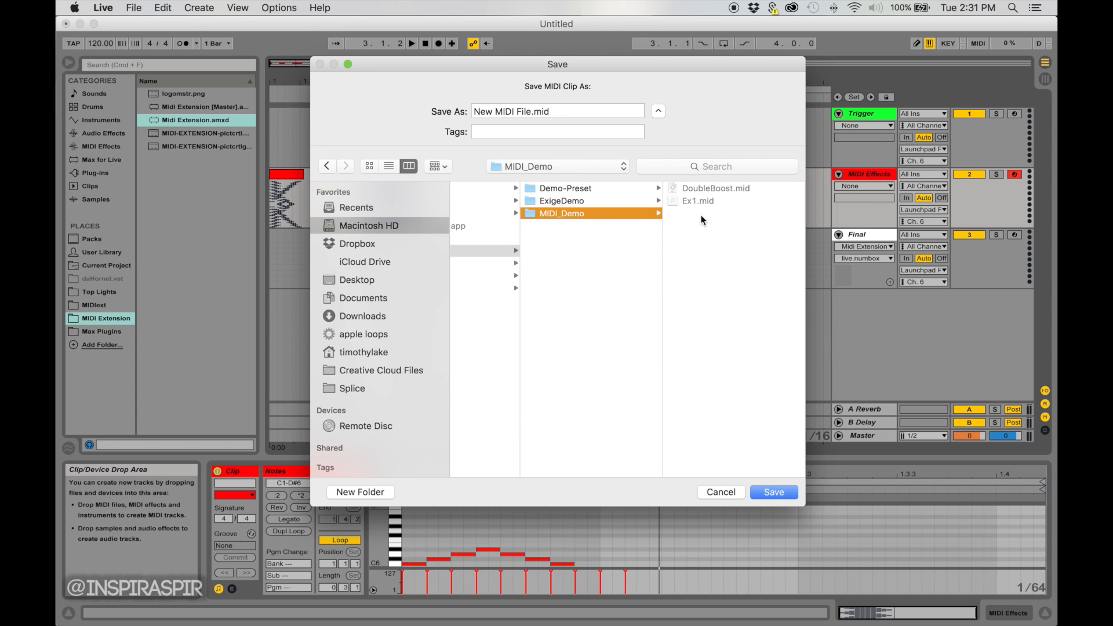
{"action": "left_click", "coordinate": [498, 250]}
{"action": "left_click", "coordinate": [387, 494]}
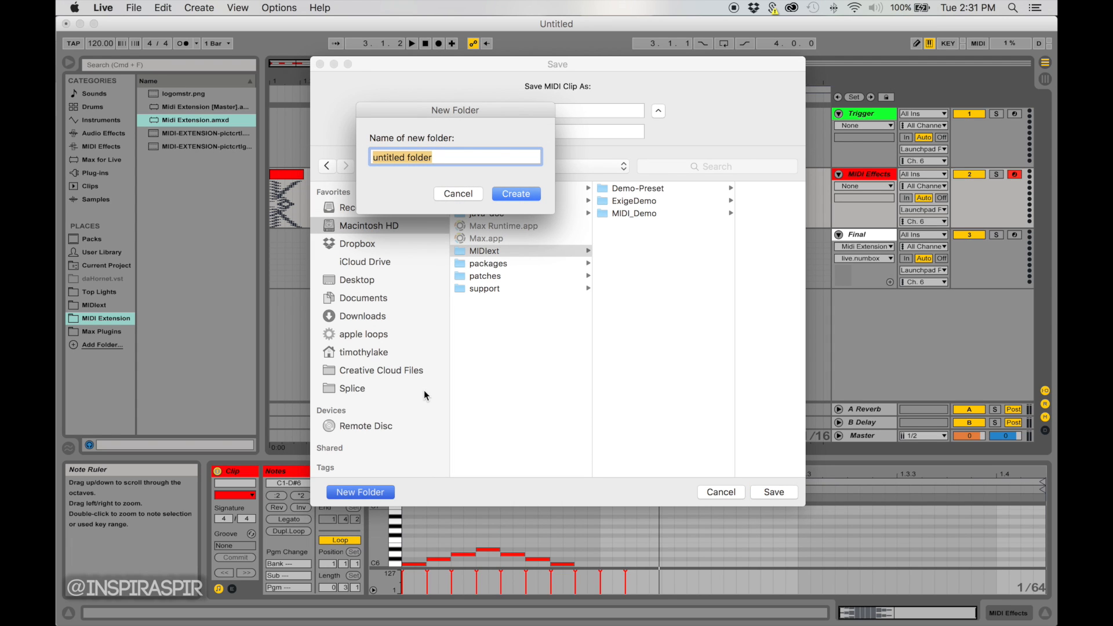
{"action": "type", "text": "Your Projec"}
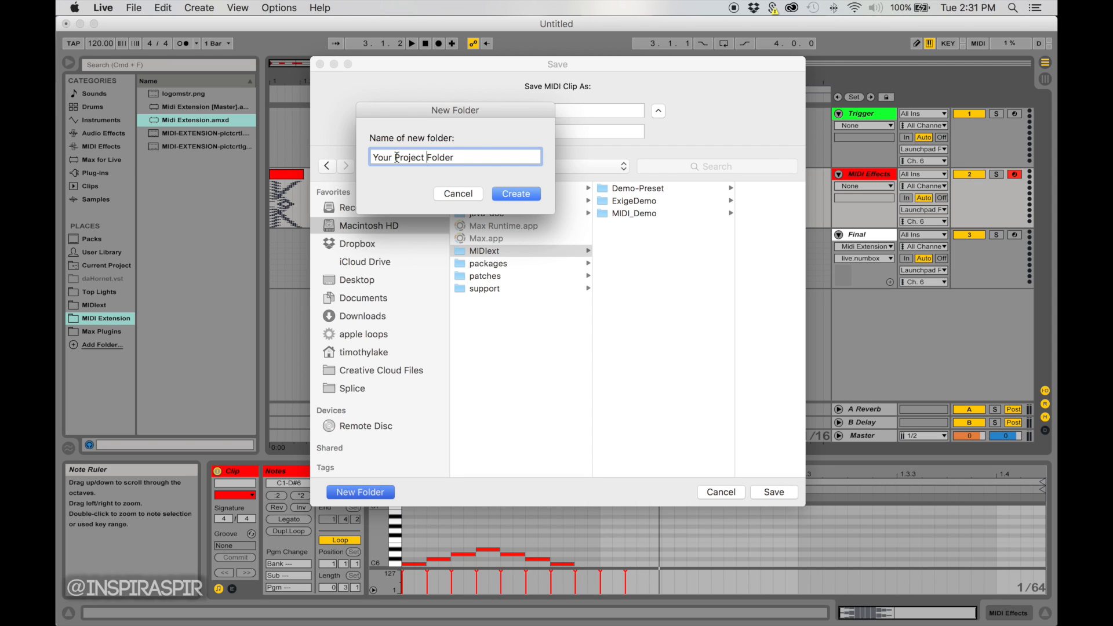
{"action": "key", "text": "Delete"}
{"action": "type", "text": "_"}
{"action": "left_click_drag", "start_coordinate": [465, 155], "coordinate": [363, 152]}
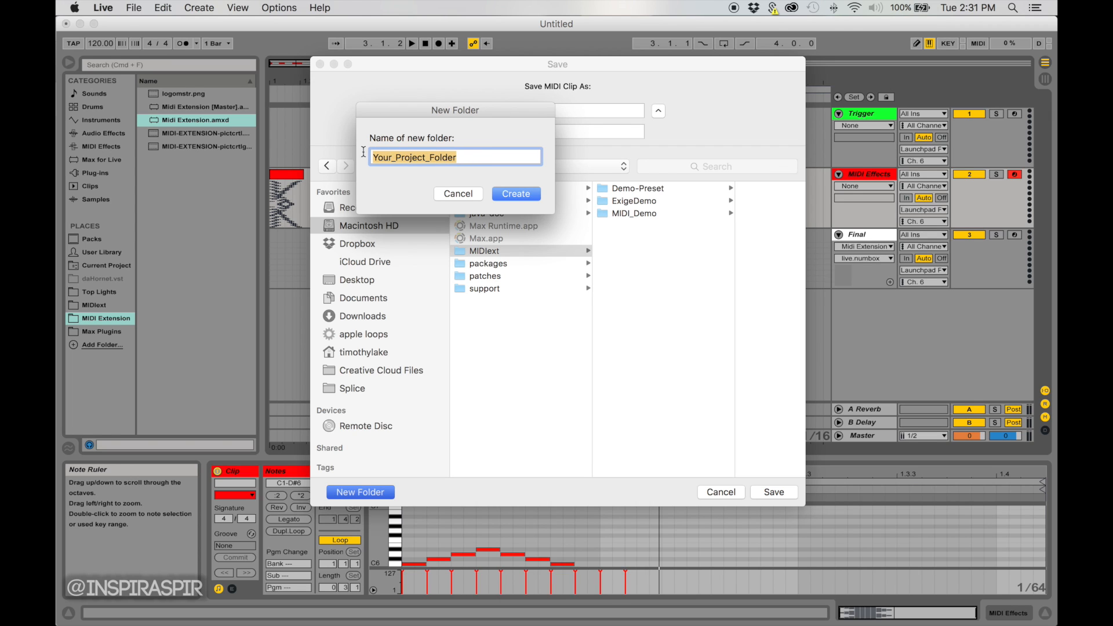
{"action": "left_click", "coordinate": [450, 193]}
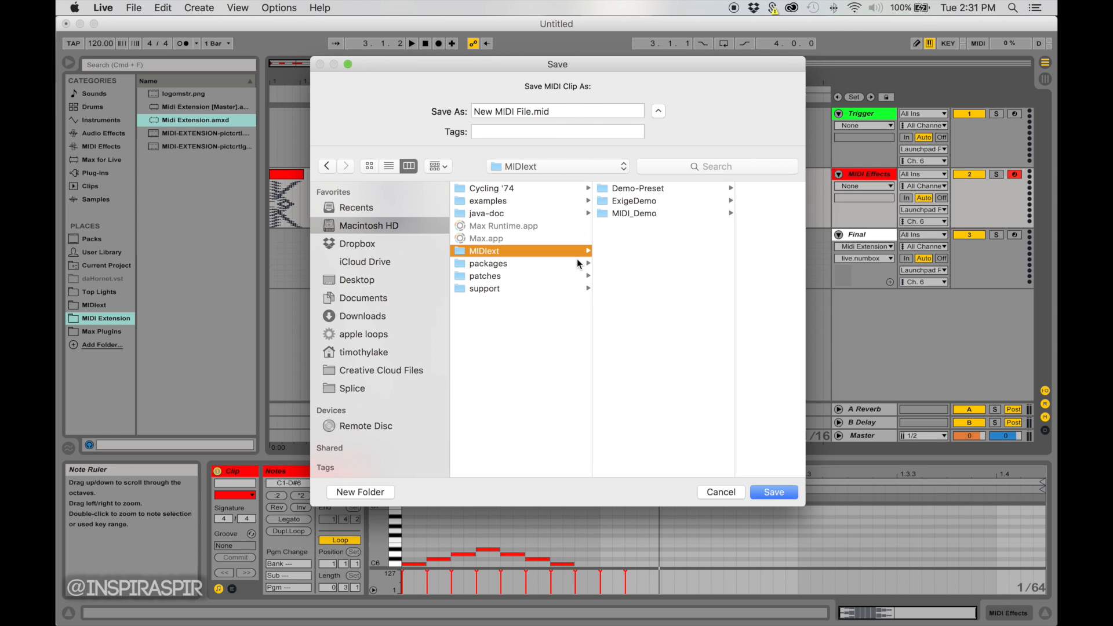
Step: Save the exported MIDI clip as Ex2.mid in the MIDI_Demo folder
{"action": "left_click", "coordinate": [626, 214]}
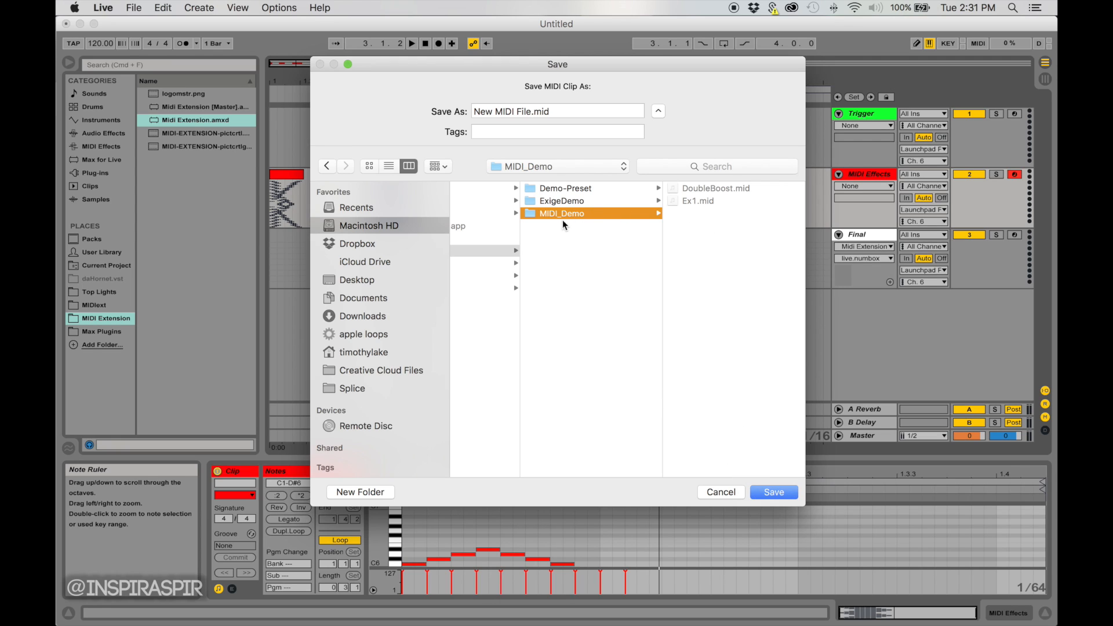
{"action": "left_click", "coordinate": [528, 112]}
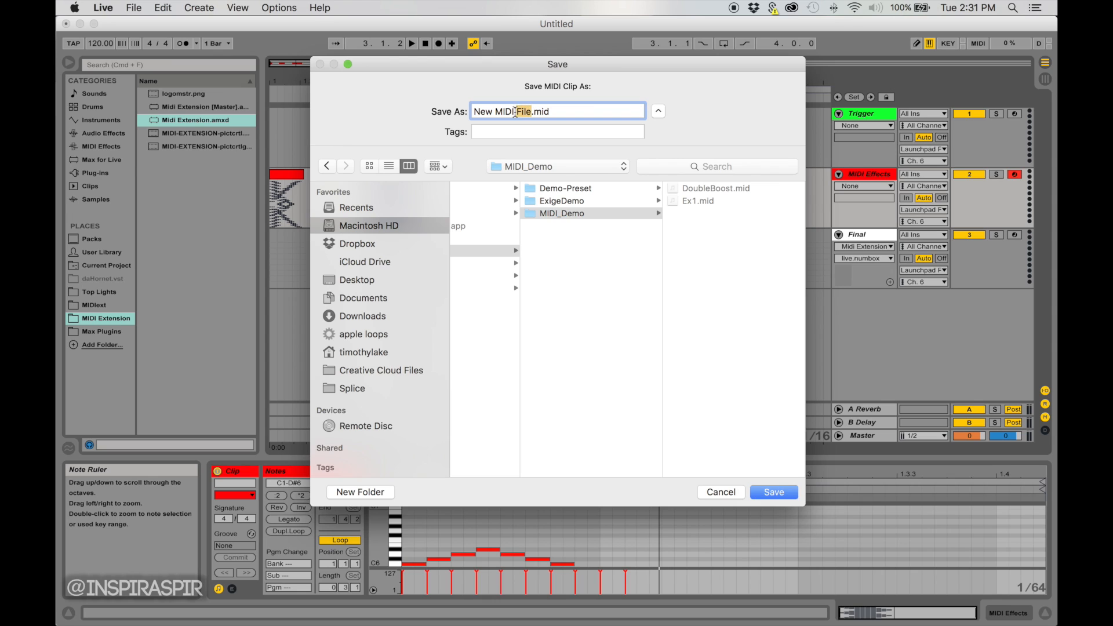
{"action": "left_click_drag", "start_coordinate": [534, 111], "coordinate": [449, 109]}
{"action": "key", "text": "BackSpace"}
{"action": "type", "text": "Ex2"}
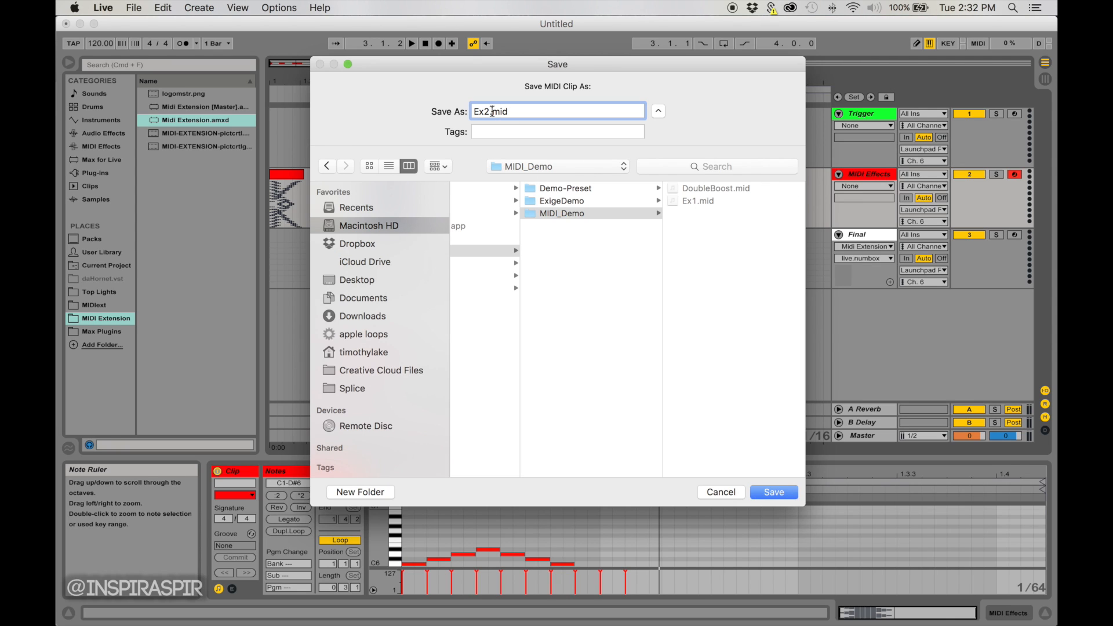
{"action": "left_click", "coordinate": [778, 492]}
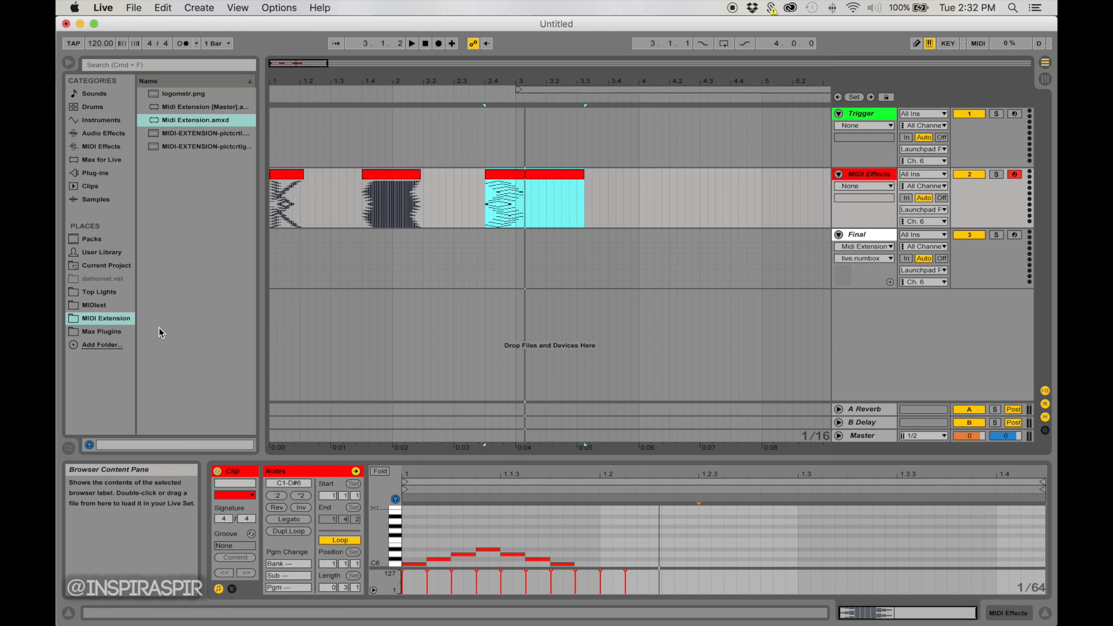
Step: Find the exported Ex2.mid in the MIDI_Demo folder of the browser's MIDIext place
{"action": "left_click", "coordinate": [96, 306]}
{"action": "left_click", "coordinate": [144, 120]}
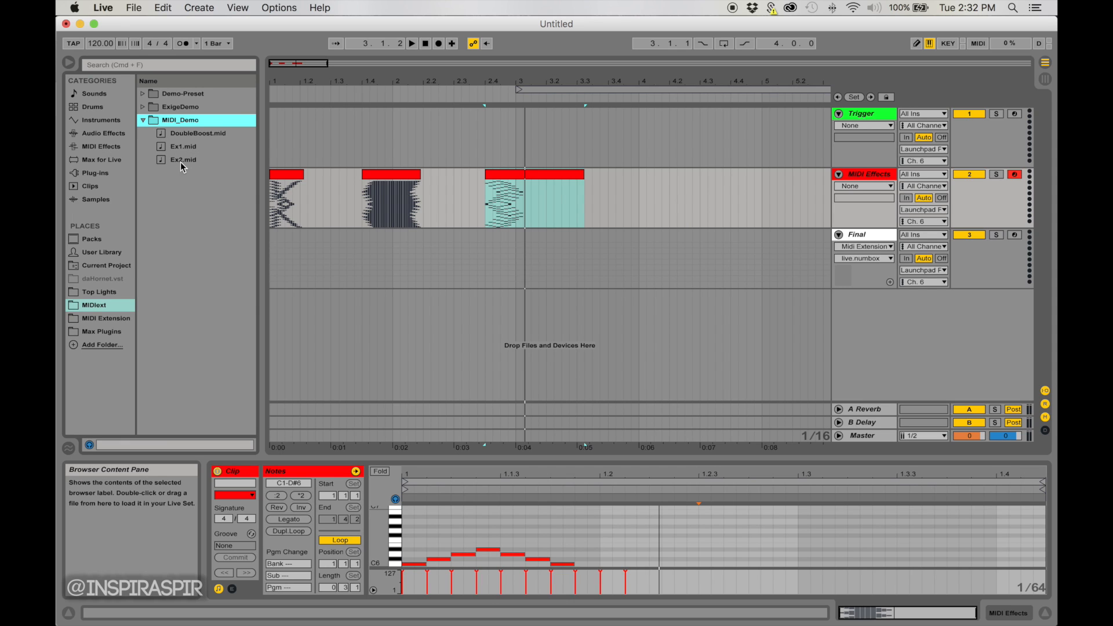
{"action": "left_click", "coordinate": [204, 162]}
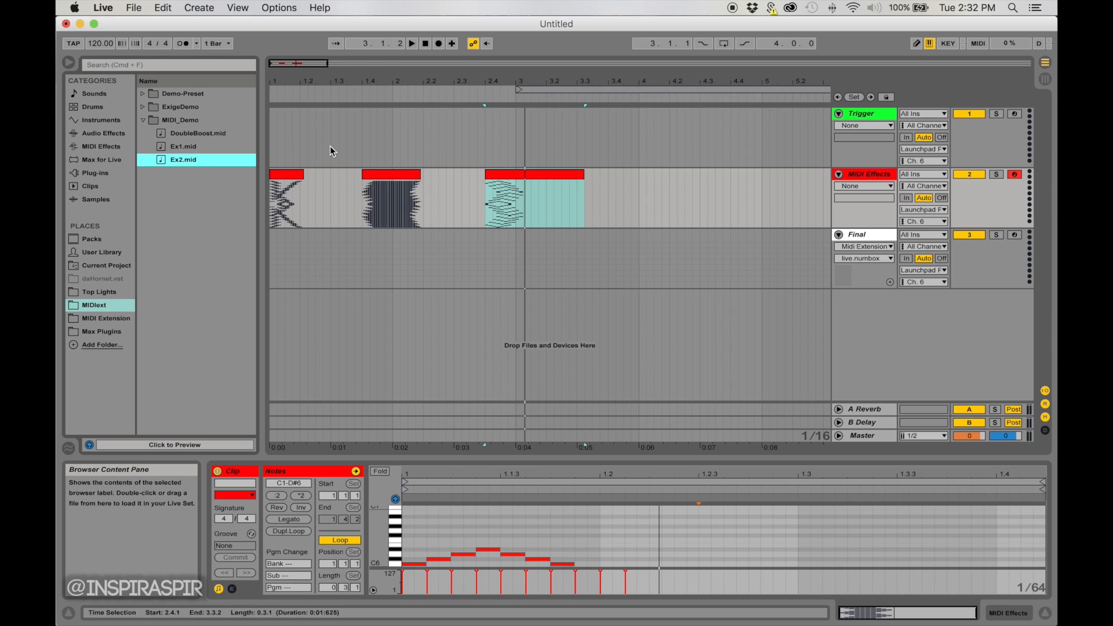
Step: Display the Trigger track's devices and load Ex2.mid into the MIDI Extension device of the rack's chain
{"action": "left_click", "coordinate": [871, 115]}
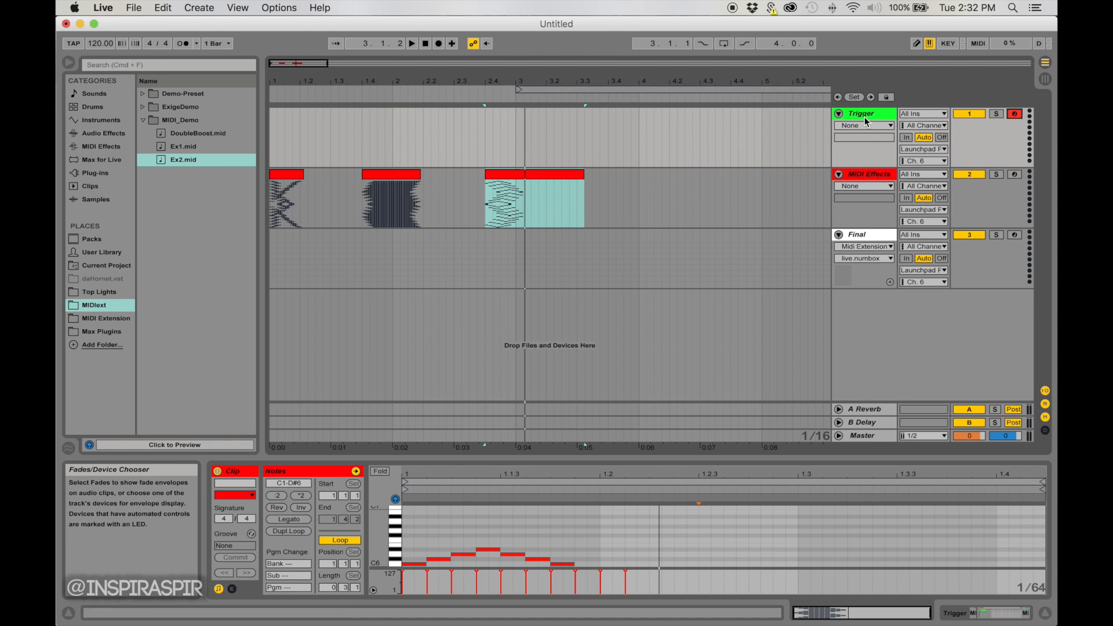
{"action": "double_click", "coordinate": [885, 118]}
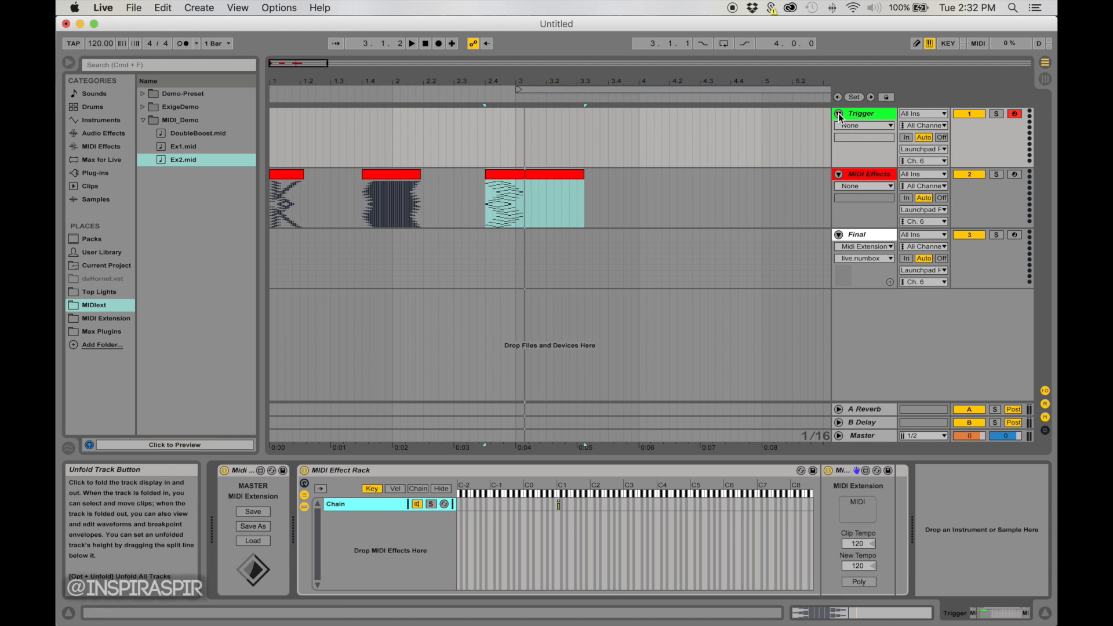
{"action": "left_click", "coordinate": [864, 119]}
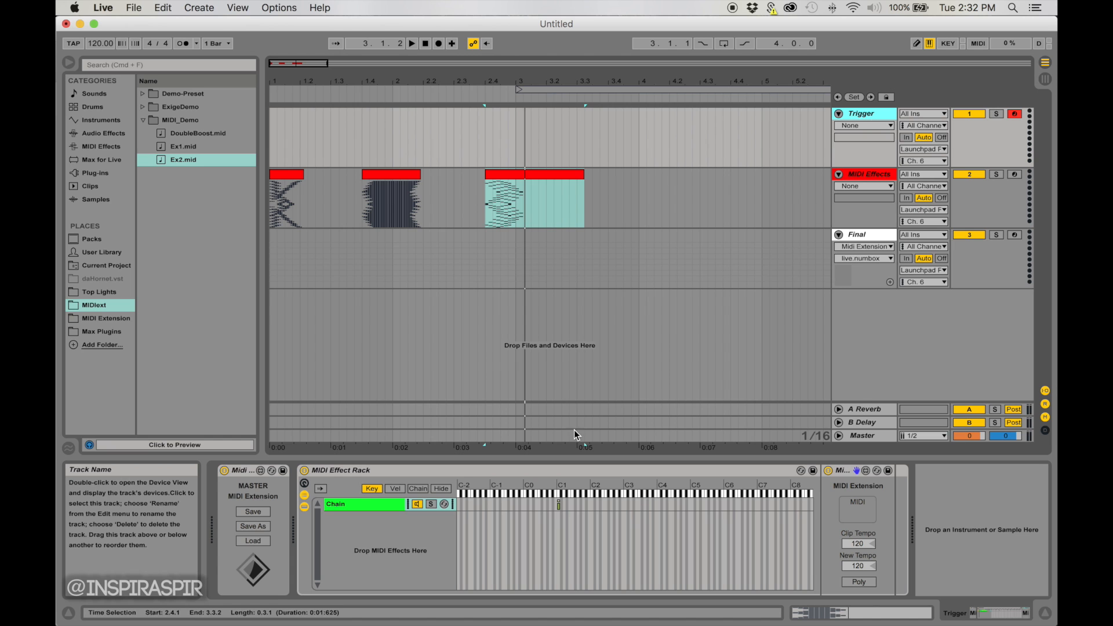
{"action": "left_click", "coordinate": [371, 504]}
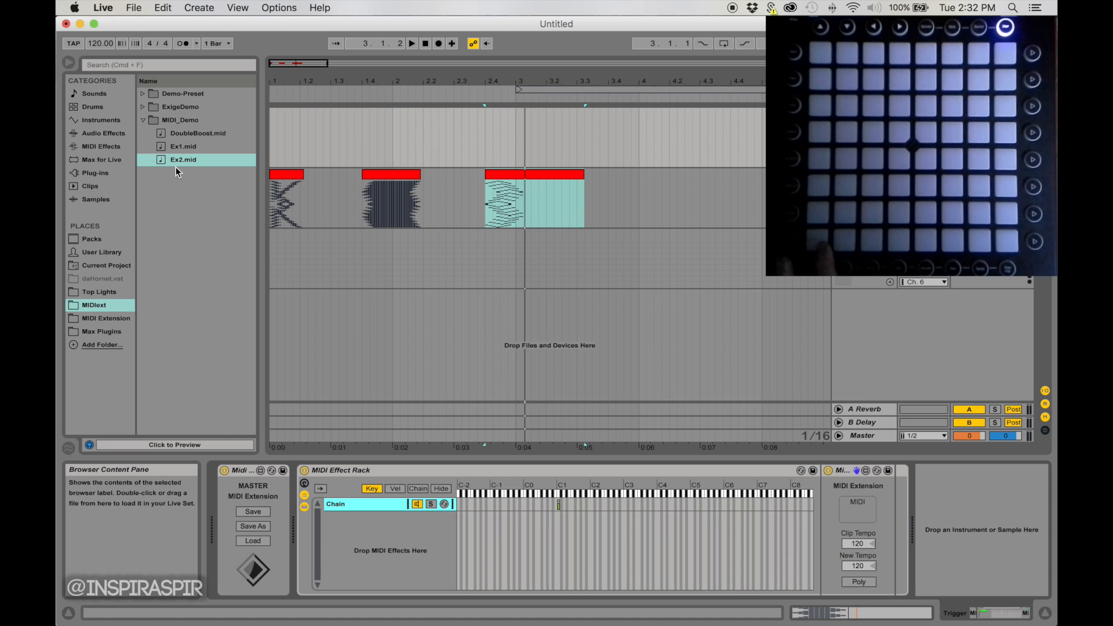
{"action": "left_click_drag", "start_coordinate": [180, 162], "coordinate": [496, 204]}
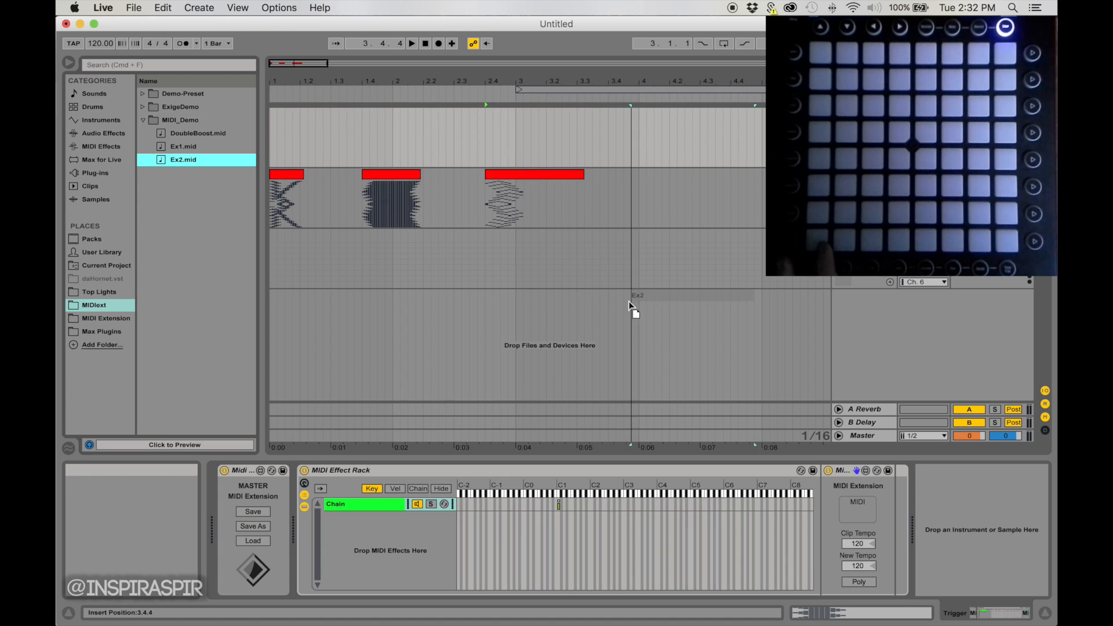
{"action": "left_click", "coordinate": [856, 518]}
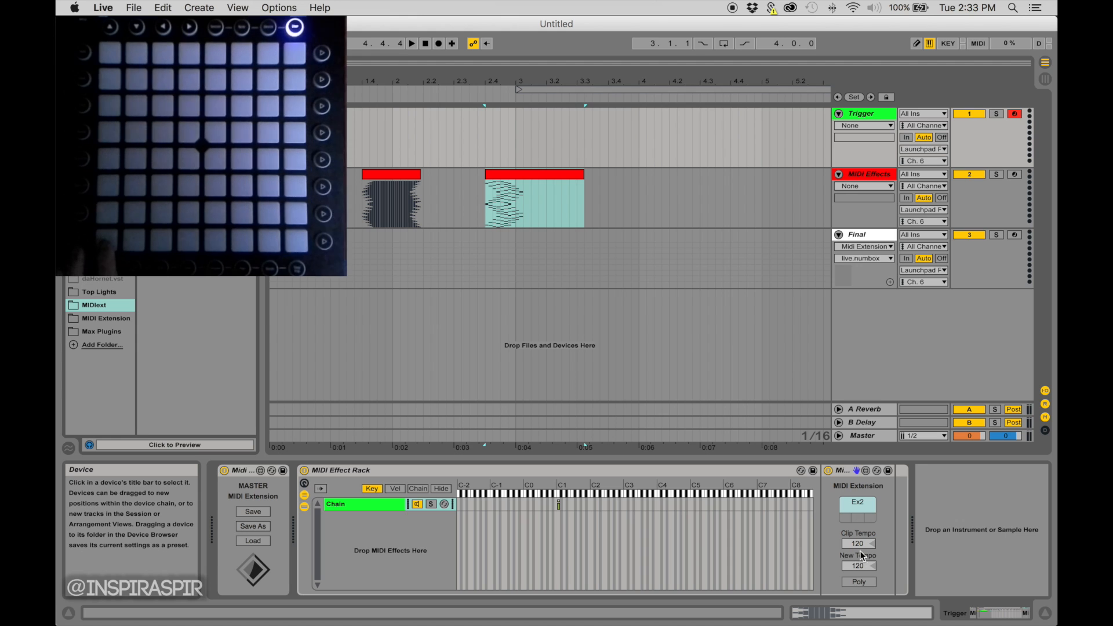
Step: Try different Clip Tempo and New Tempo values on the Ex2 MIDI Extension device, such as 20 and 255, and return both to 120
{"action": "left_click", "coordinate": [860, 544]}
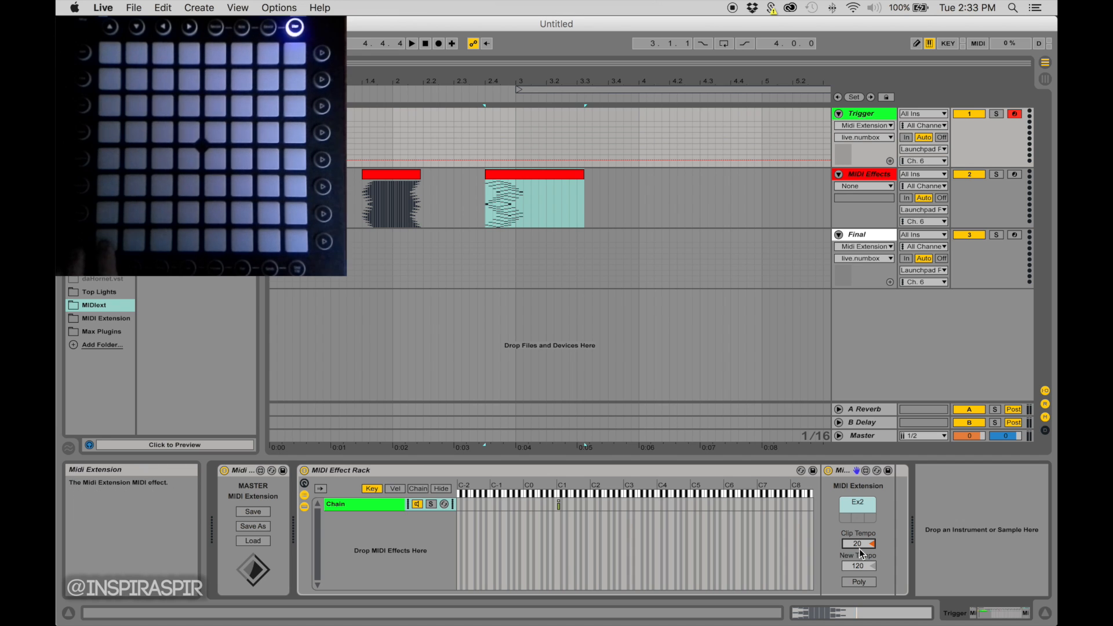
{"action": "left_click_drag", "start_coordinate": [859, 546], "coordinate": [867, 552]}
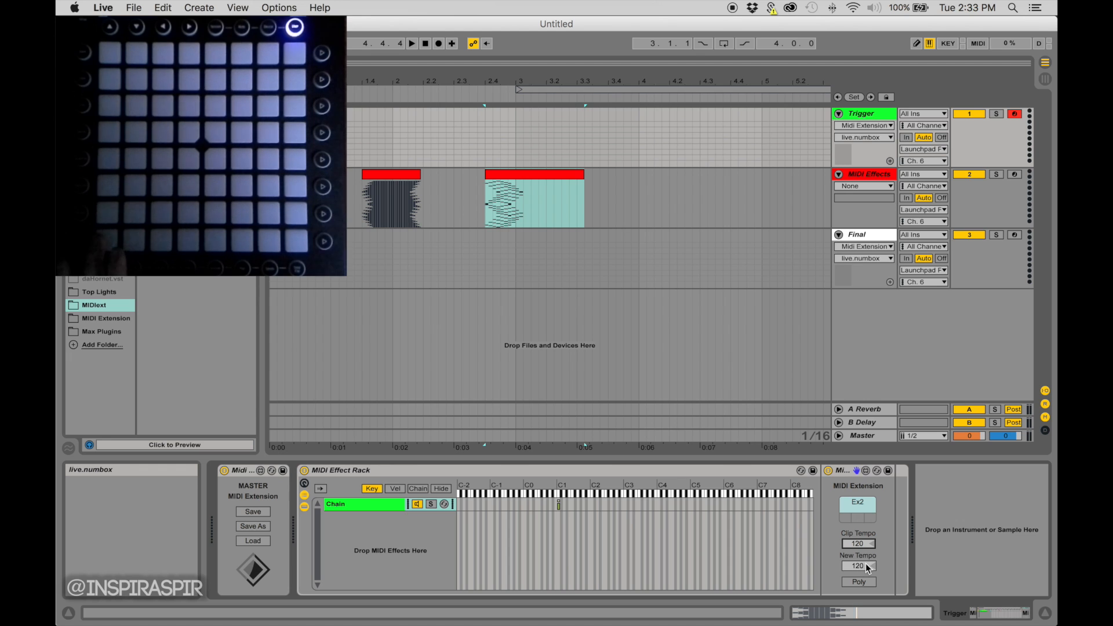
{"action": "left_click", "coordinate": [862, 564]}
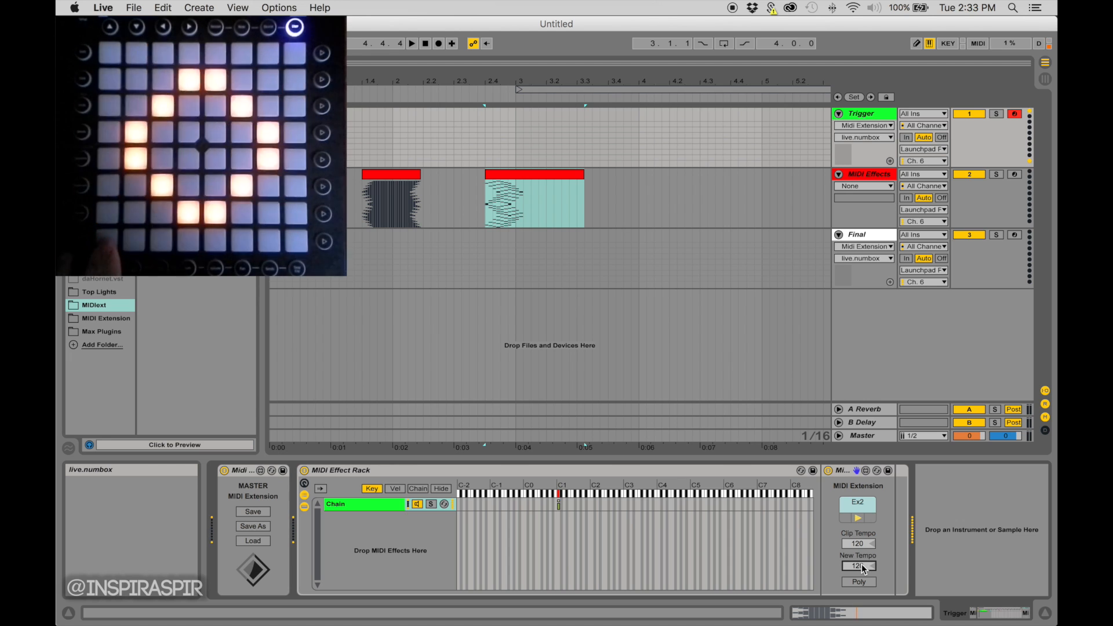
{"action": "mouse_move", "coordinate": [862, 564]}
{"action": "left_mouse_down"}
{"action": "mouse_move", "coordinate": [862, 501]}
{"action": "mouse_move", "coordinate": [877, 558]}
{"action": "mouse_move", "coordinate": [862, 569]}
{"action": "left_mouse_up"}
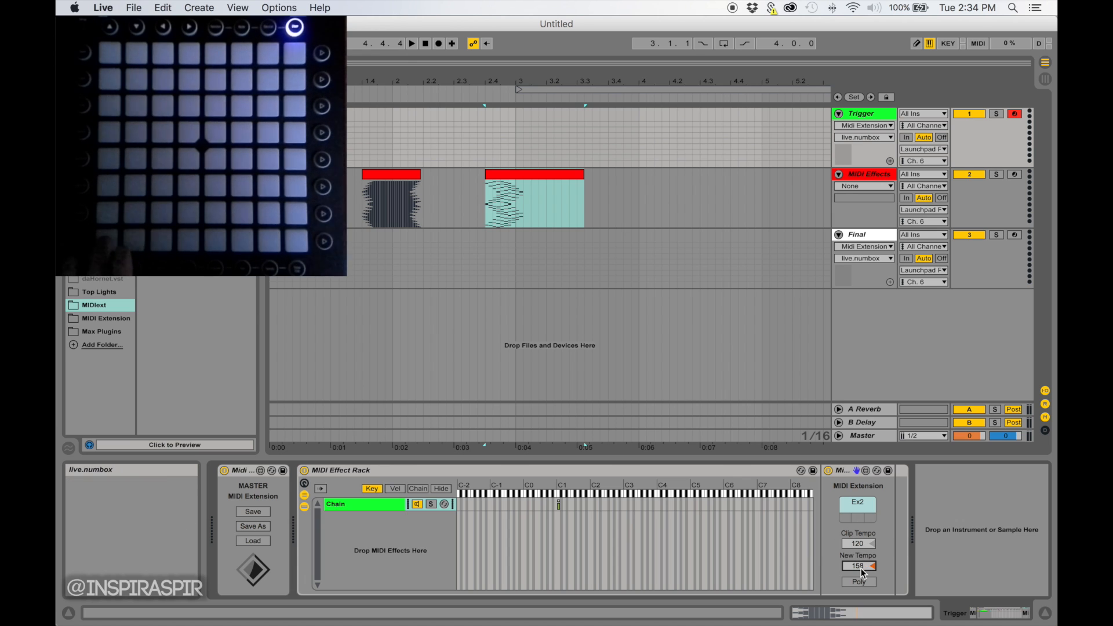
{"action": "mouse_move", "coordinate": [858, 566]}
{"action": "left_mouse_down"}
{"action": "mouse_move", "coordinate": [858, 592]}
{"action": "mouse_move", "coordinate": [861, 568]}
{"action": "left_mouse_up"}
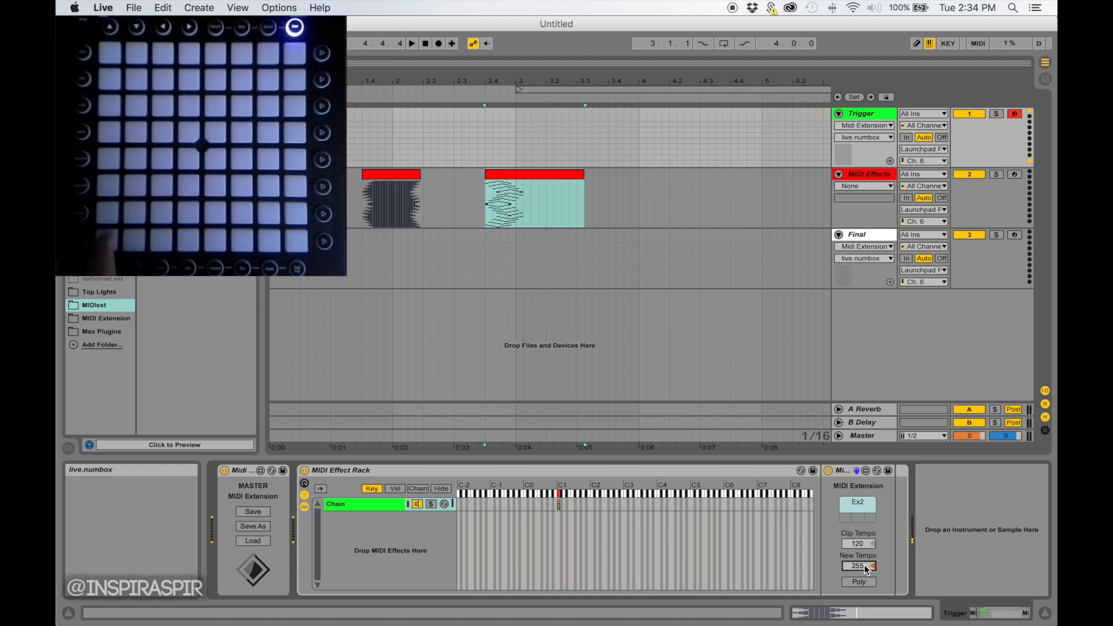
{"action": "left_click_drag", "start_coordinate": [868, 568], "coordinate": [868, 620]}
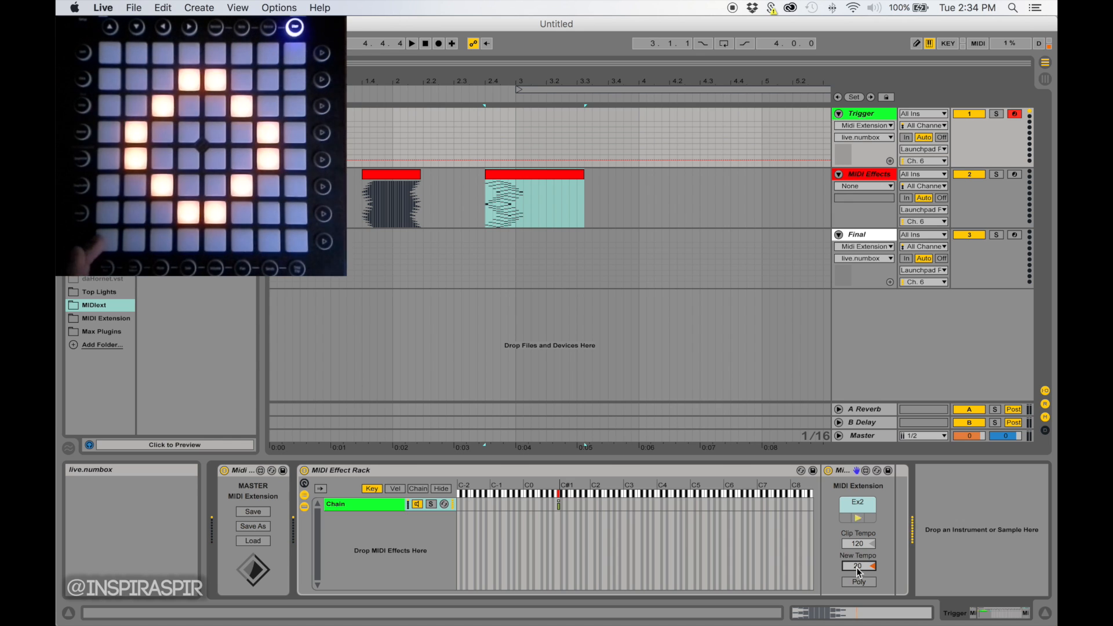
{"action": "left_click_drag", "start_coordinate": [859, 573], "coordinate": [859, 531]}
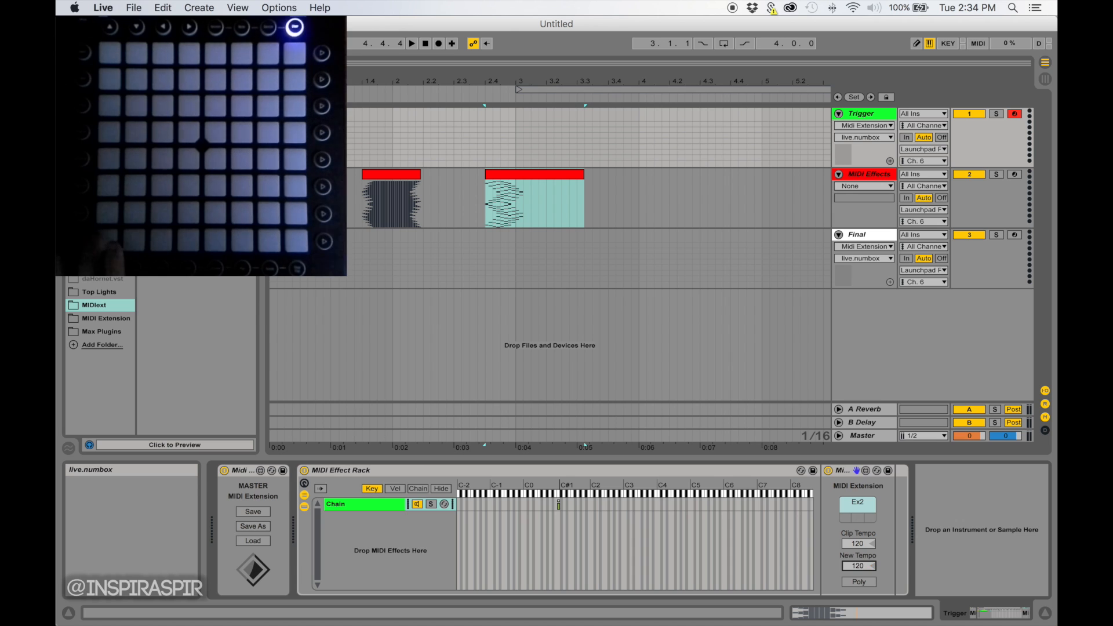
Step: Create a second chain in the MIDI Effect Rack and narrow its key zone to the held pad's single note just above C6
{"action": "left_click", "coordinate": [362, 508]}
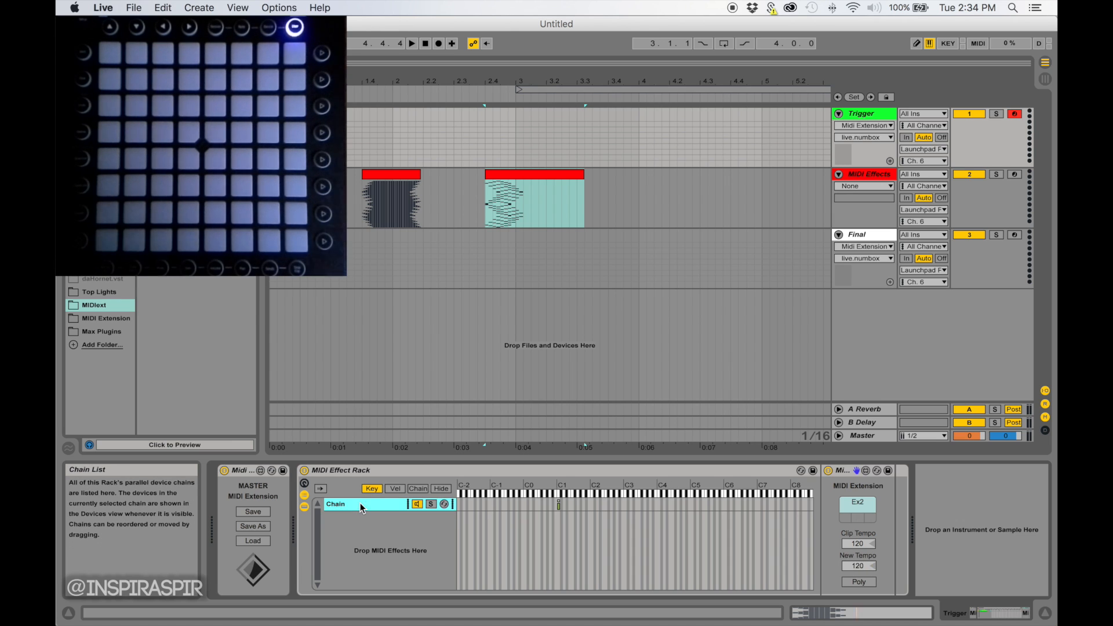
{"action": "right_click", "coordinate": [401, 528]}
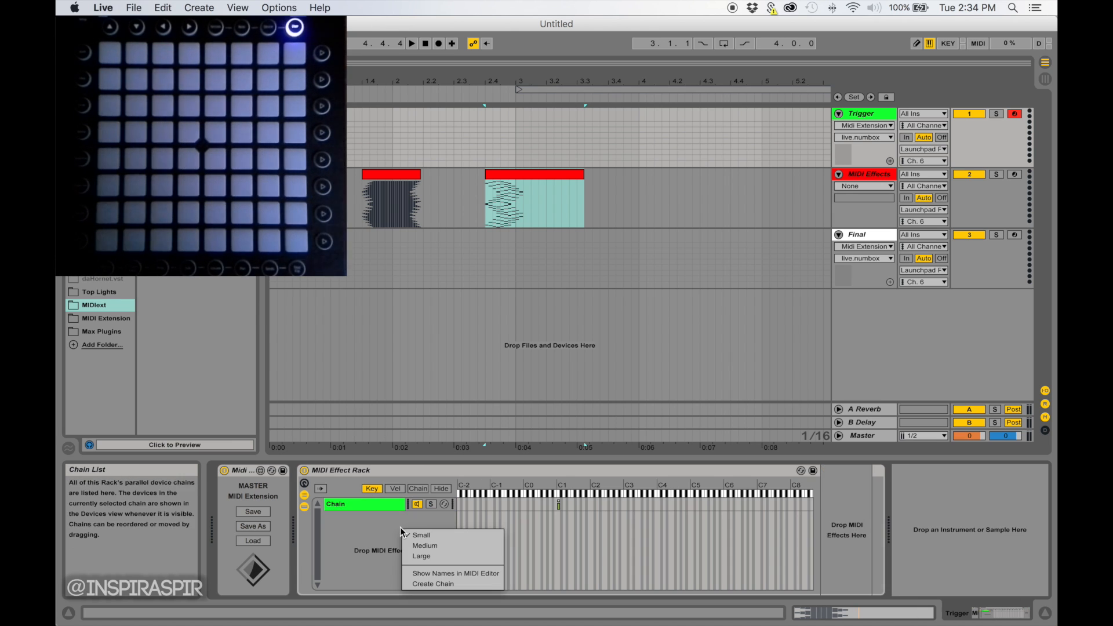
{"action": "left_click", "coordinate": [437, 580]}
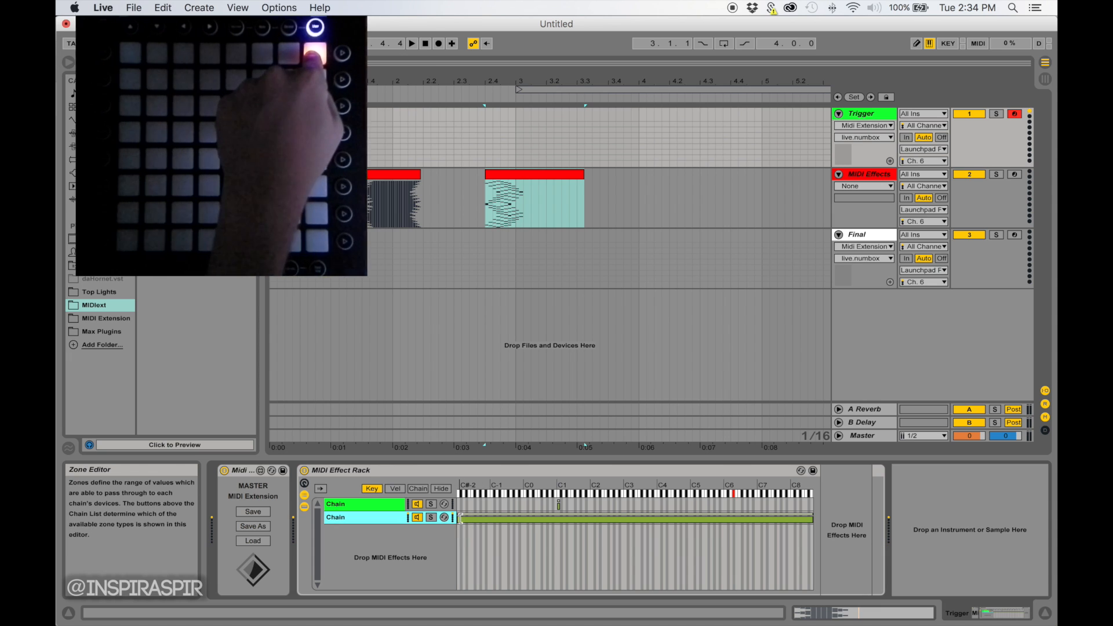
{"action": "left_click_drag", "start_coordinate": [458, 520], "coordinate": [726, 520]}
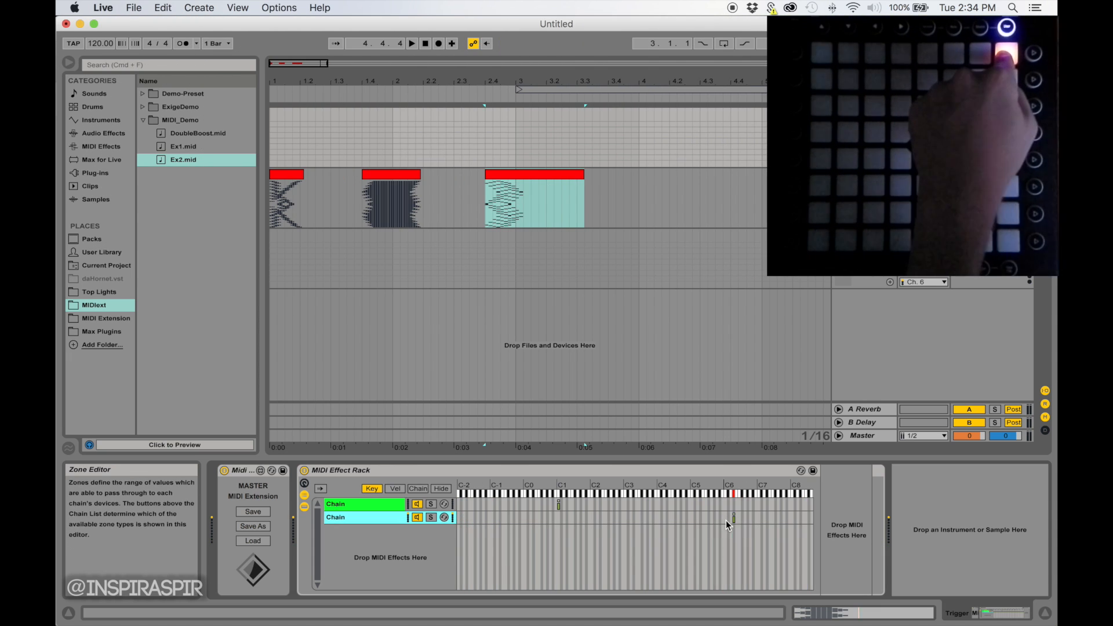
Step: Add Midi Extension.amxd from the MIDI Extension place to the rack's second chain
{"action": "left_click", "coordinate": [104, 320]}
{"action": "left_click_drag", "start_coordinate": [183, 120], "coordinate": [867, 525]}
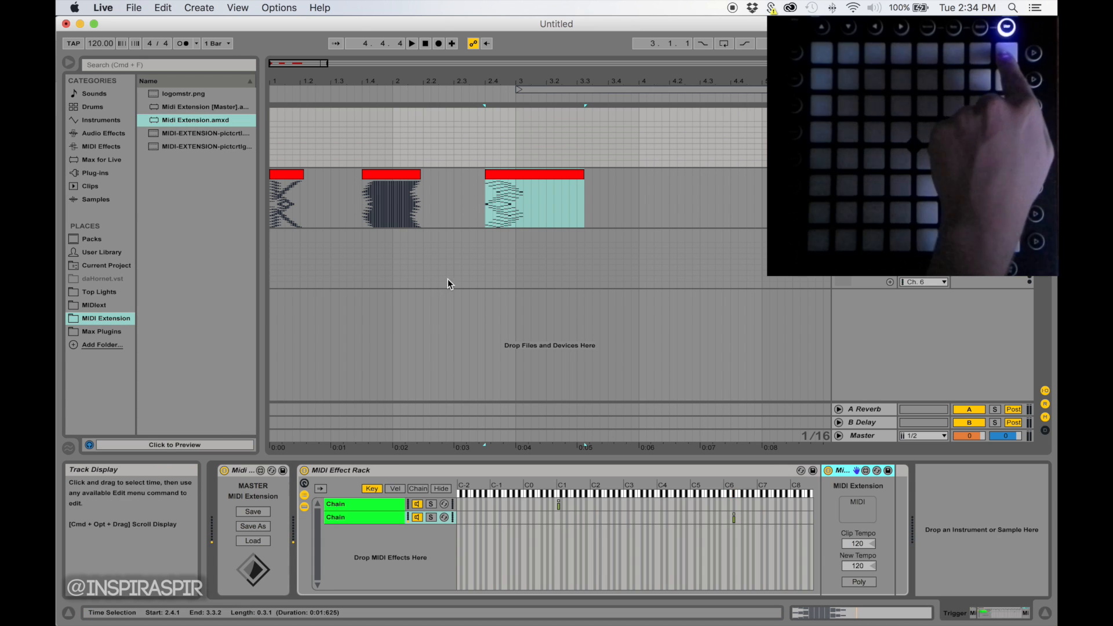
Step: Draw a few sample notes in a new MIDI clip from 3.4.1 to 4.3.4 on the MIDI Effects track and delete that clip
{"action": "left_click_drag", "start_coordinate": [607, 207], "coordinate": [723, 203]}
{"action": "key", "text": "super+shift+m"}
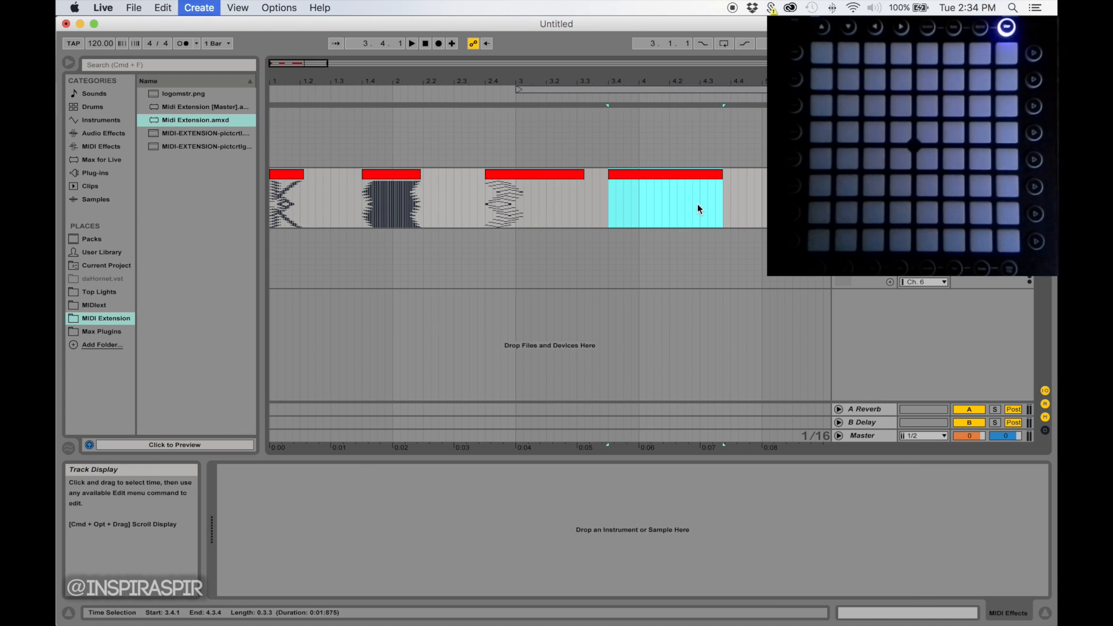
{"action": "double_click", "coordinate": [669, 191]}
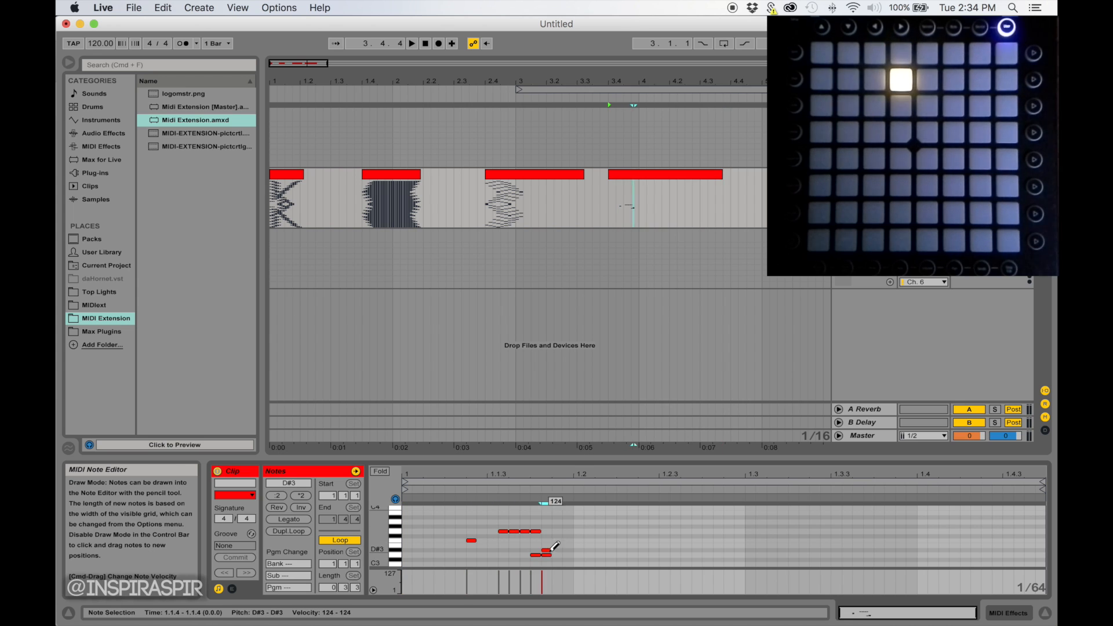
{"action": "left_click", "coordinate": [662, 174]}
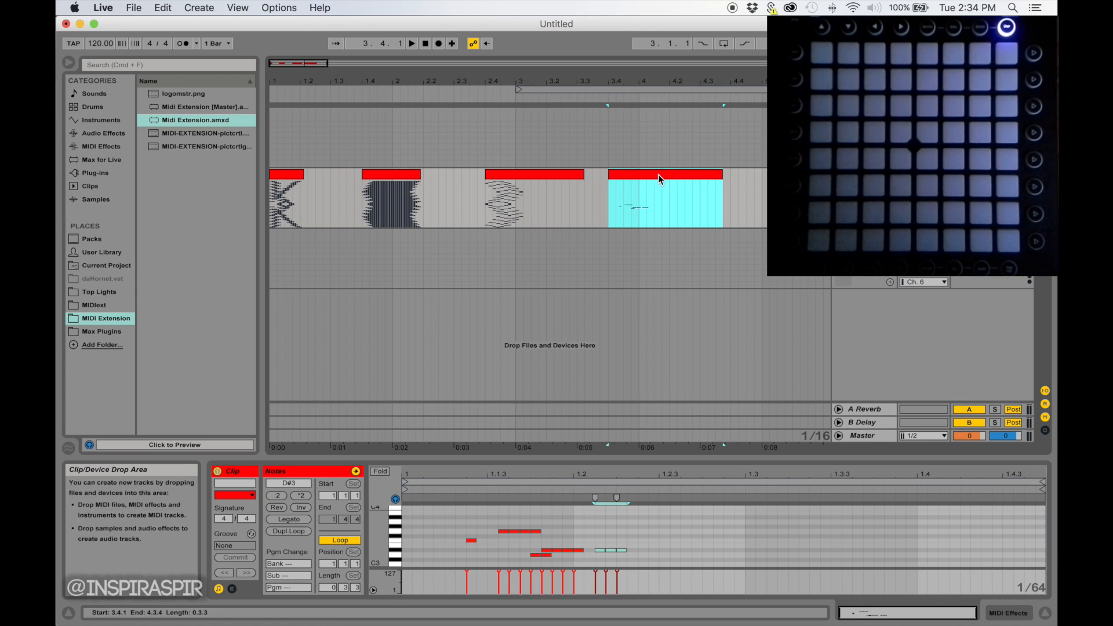
{"action": "key", "text": "Delete"}
{"action": "left_click", "coordinate": [384, 174]}
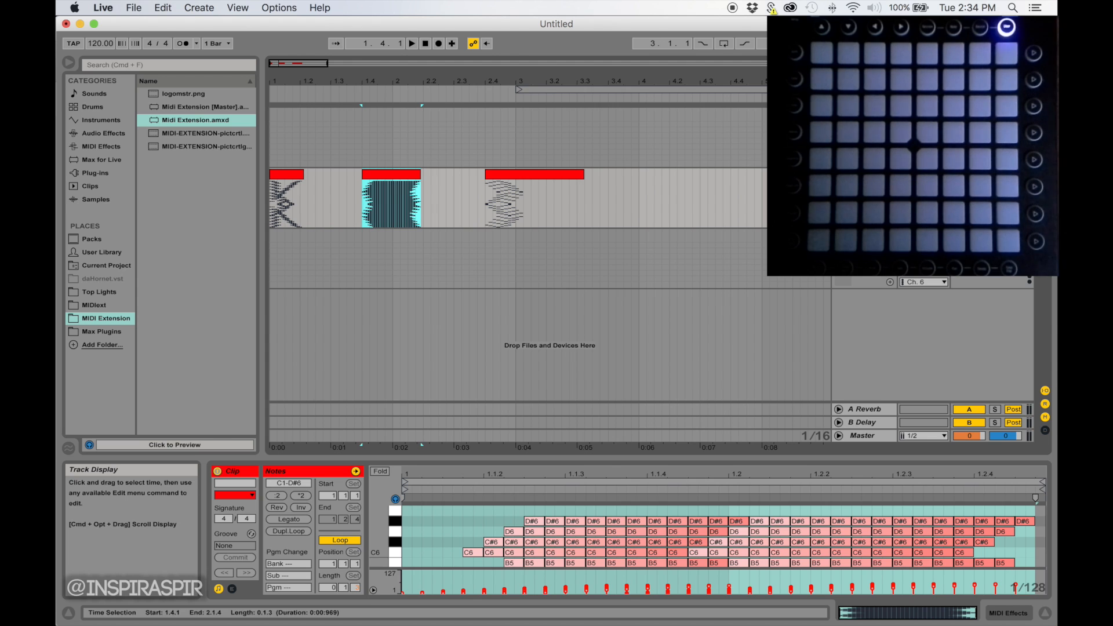
{"action": "double_click", "coordinate": [861, 116]}
{"action": "right_click", "coordinate": [383, 174]}
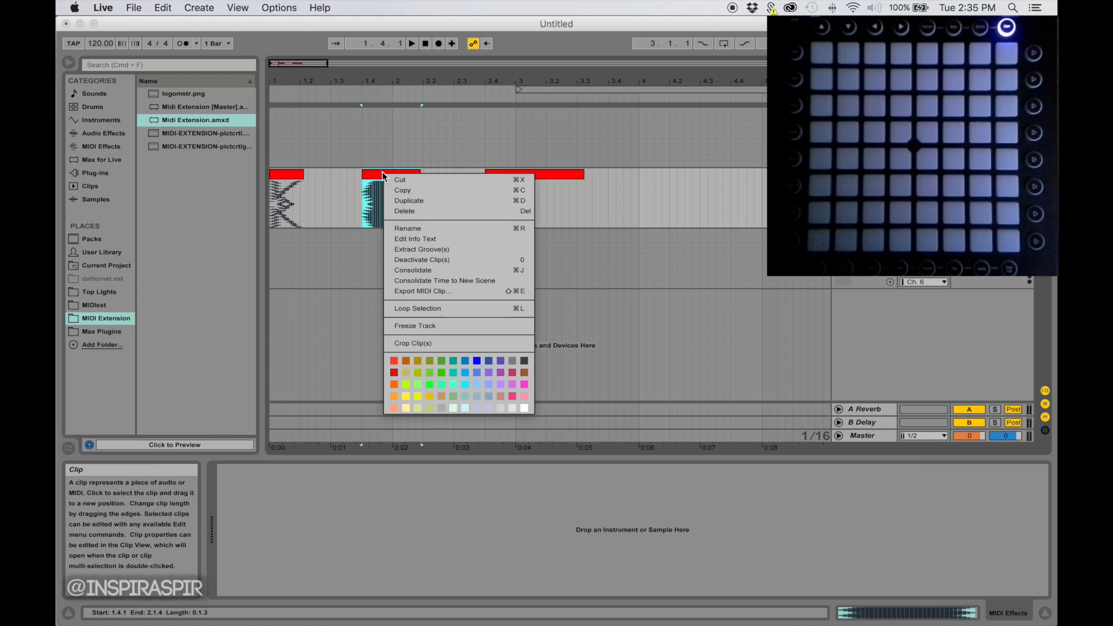
{"action": "left_click", "coordinate": [323, 261]}
Step: Create two folders named Drop and Intro inside the MIDI_Demo folder of the browser's MIDIext place
{"action": "left_click", "coordinate": [94, 305]}
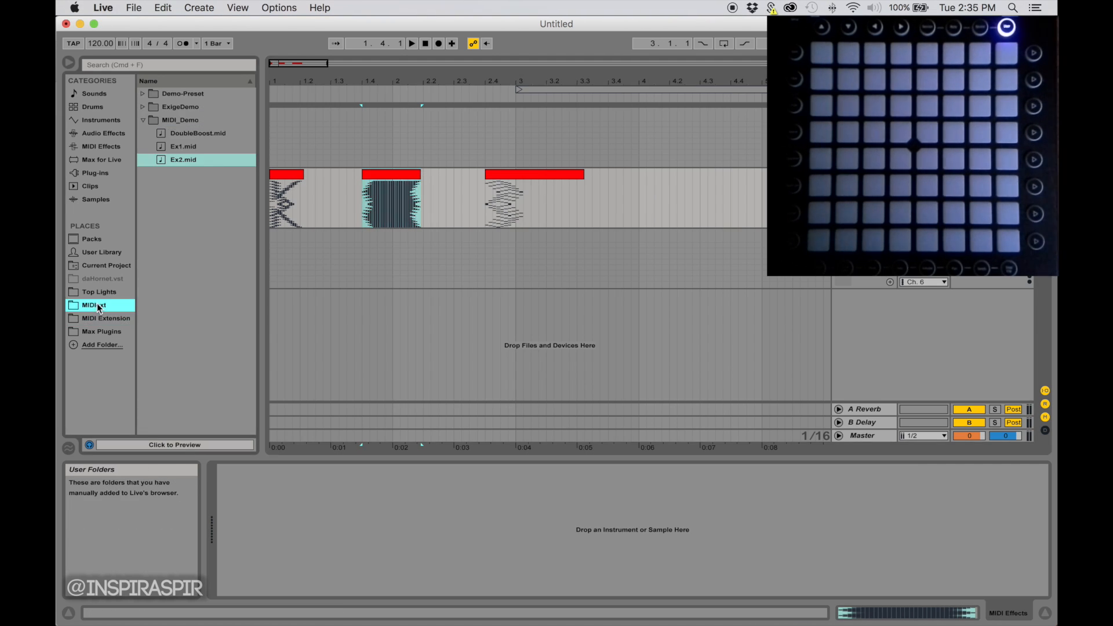
{"action": "left_click", "coordinate": [178, 121]}
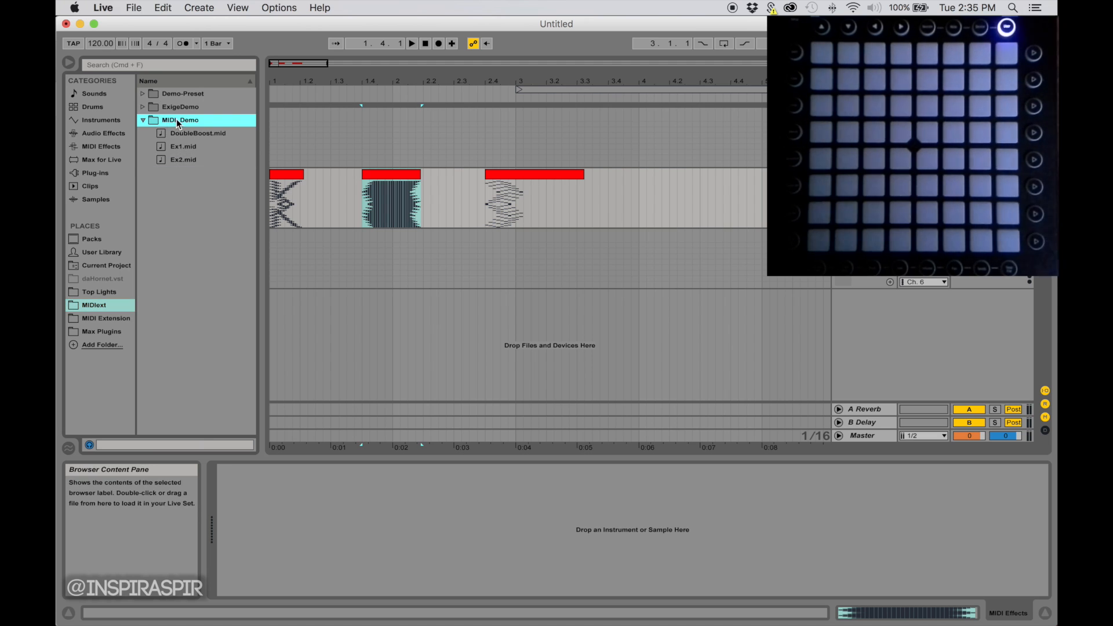
{"action": "right_click", "coordinate": [180, 122]}
{"action": "left_click", "coordinate": [193, 138]}
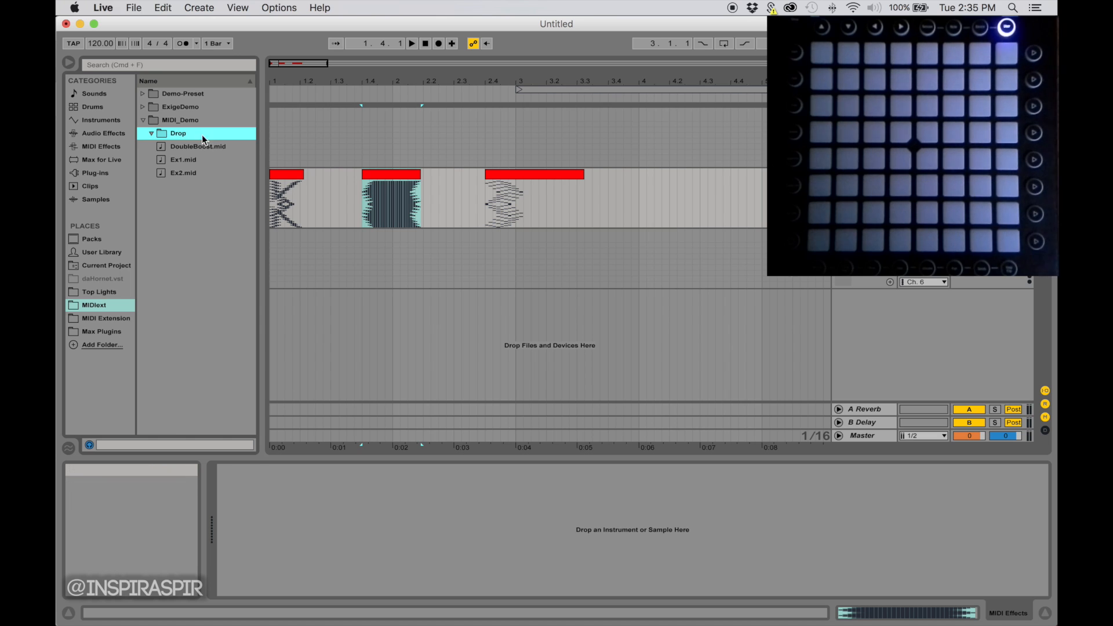
{"action": "right_click", "coordinate": [201, 138]}
{"action": "left_click", "coordinate": [213, 155]}
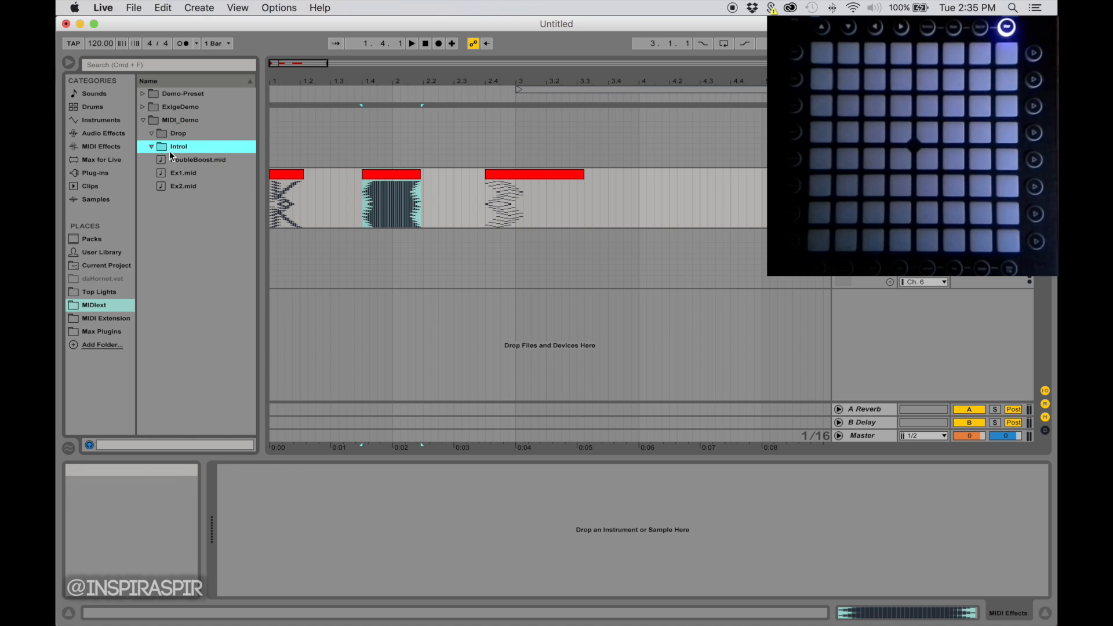
{"action": "key", "text": "super+r"}
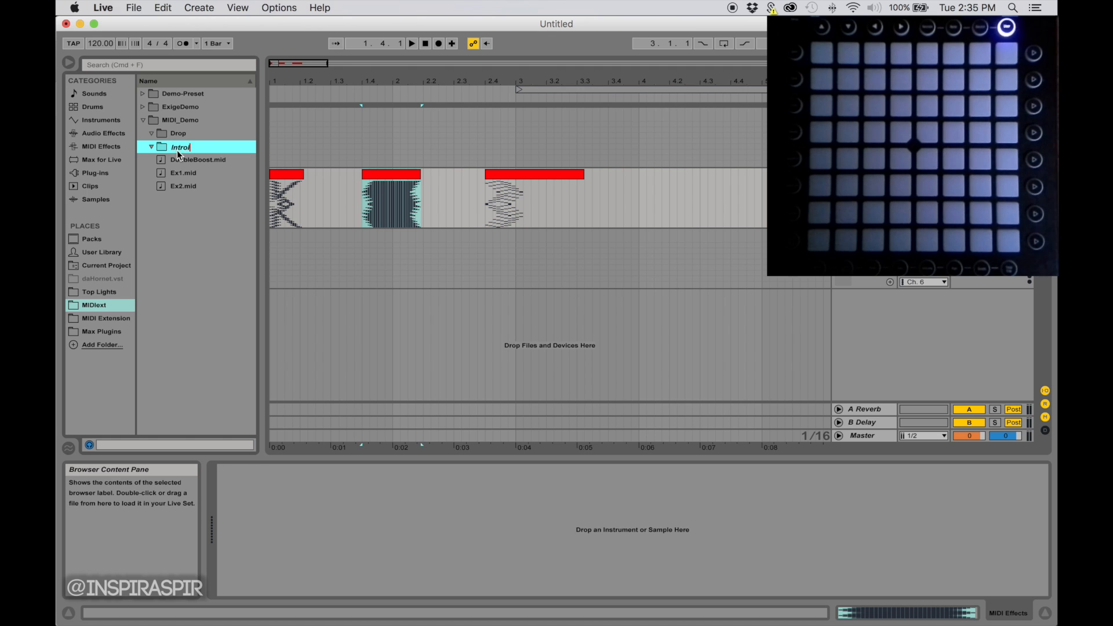
Step: Move the Drop and Intro folders of MIDI_Demo to the trash
{"action": "left_click", "coordinate": [195, 138]}
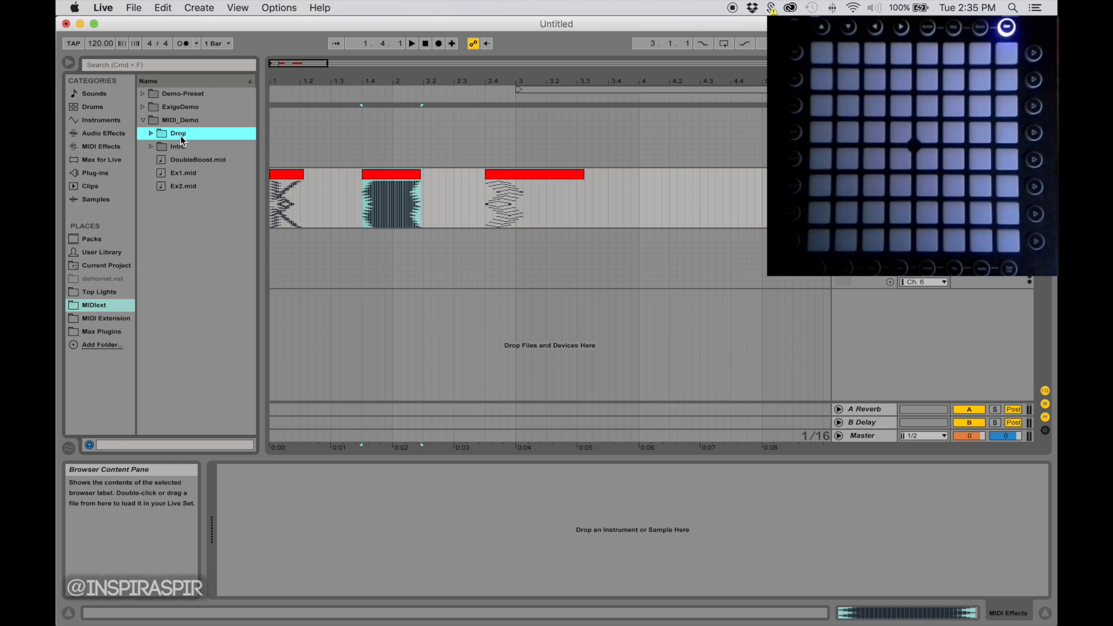
{"action": "key", "text": "BackSpace"}
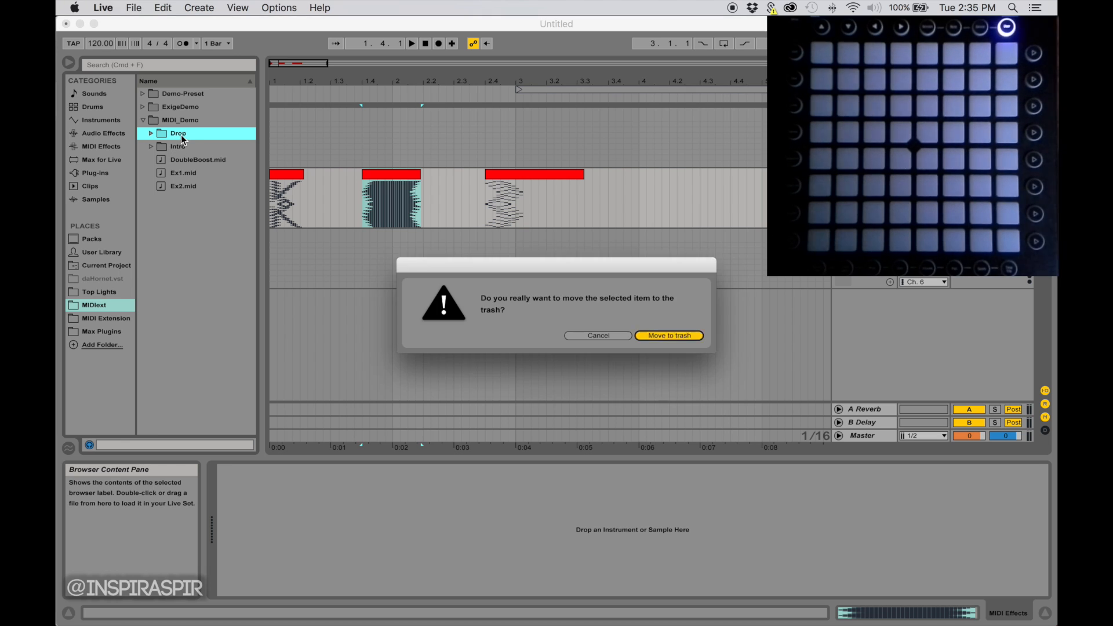
{"action": "key", "text": "Return"}
{"action": "left_click", "coordinate": [181, 134]}
{"action": "key", "text": "BackSpace"}
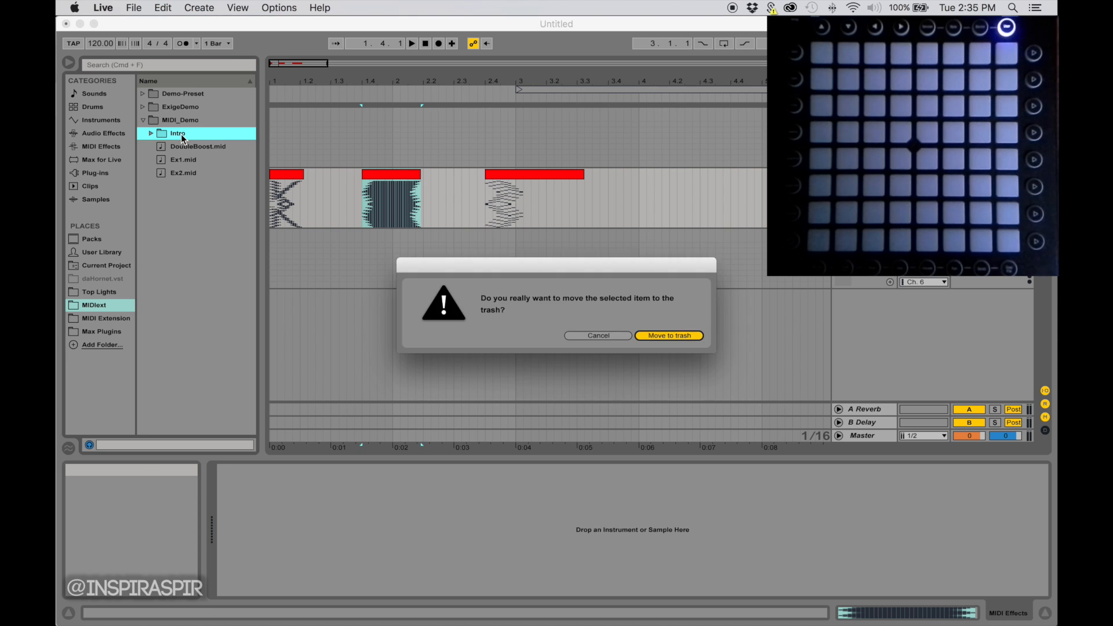
{"action": "key", "text": "Return"}
Step: Display the Trigger track's devices and load DoubleBoost.mid into the MIDI Extension device of the second chain
{"action": "left_click", "coordinate": [187, 135]}
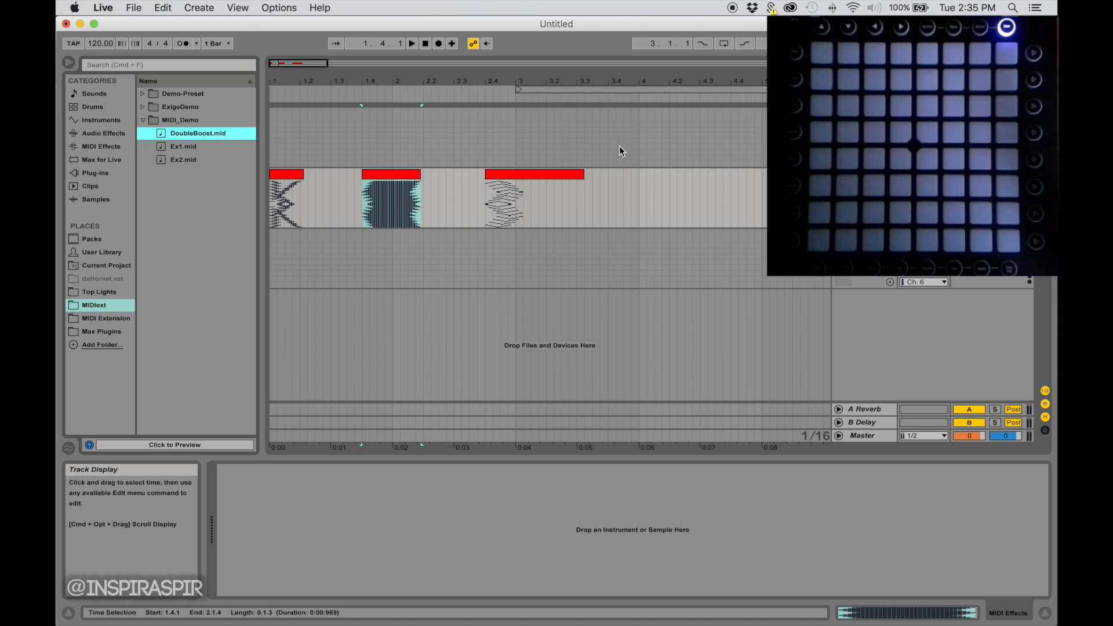
{"action": "left_click", "coordinate": [863, 115]}
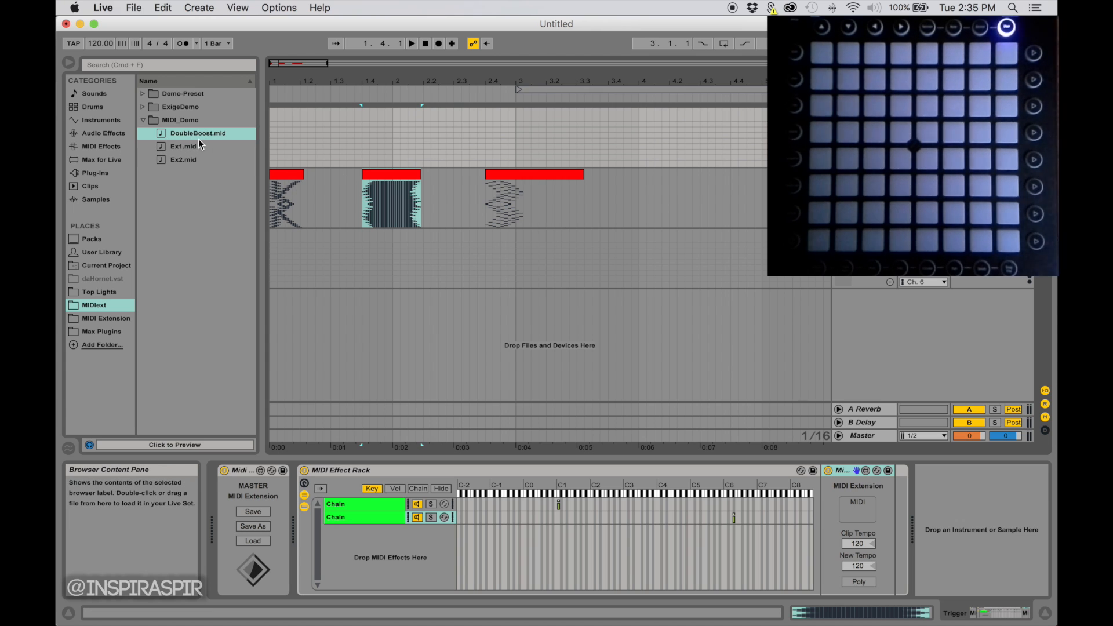
{"action": "mouse_move", "coordinate": [198, 138]}
{"action": "left_mouse_down"}
{"action": "mouse_move", "coordinate": [304, 154]}
{"action": "mouse_move", "coordinate": [862, 502]}
{"action": "left_mouse_up"}
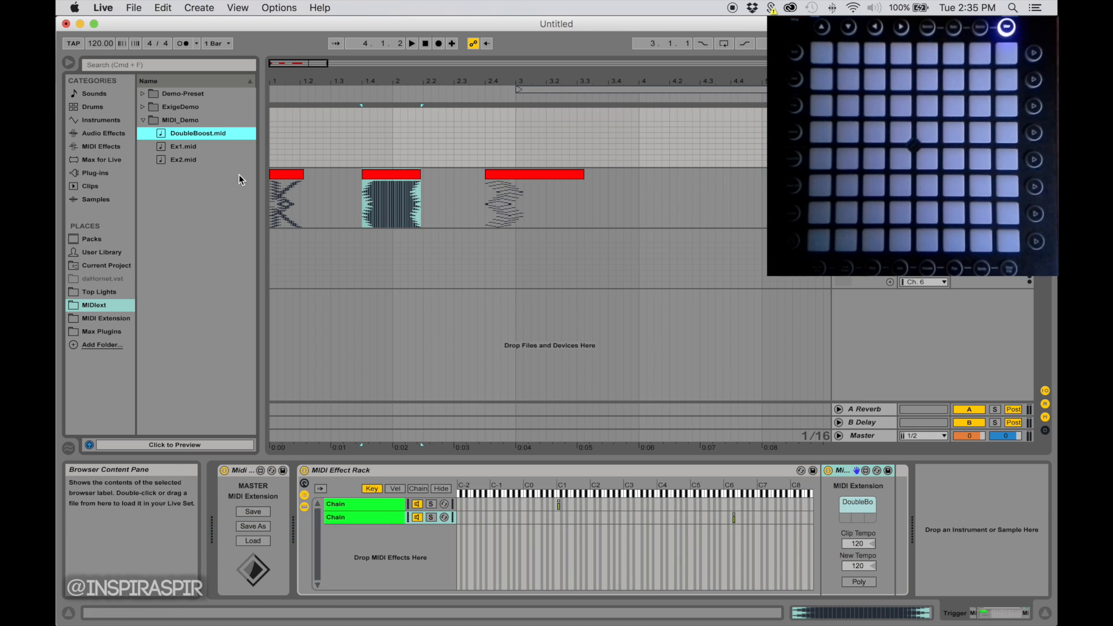
Step: Create a third chain in the MIDI Effect Rack and set its key zone from about C1 to just above C6
{"action": "right_click", "coordinate": [377, 549]}
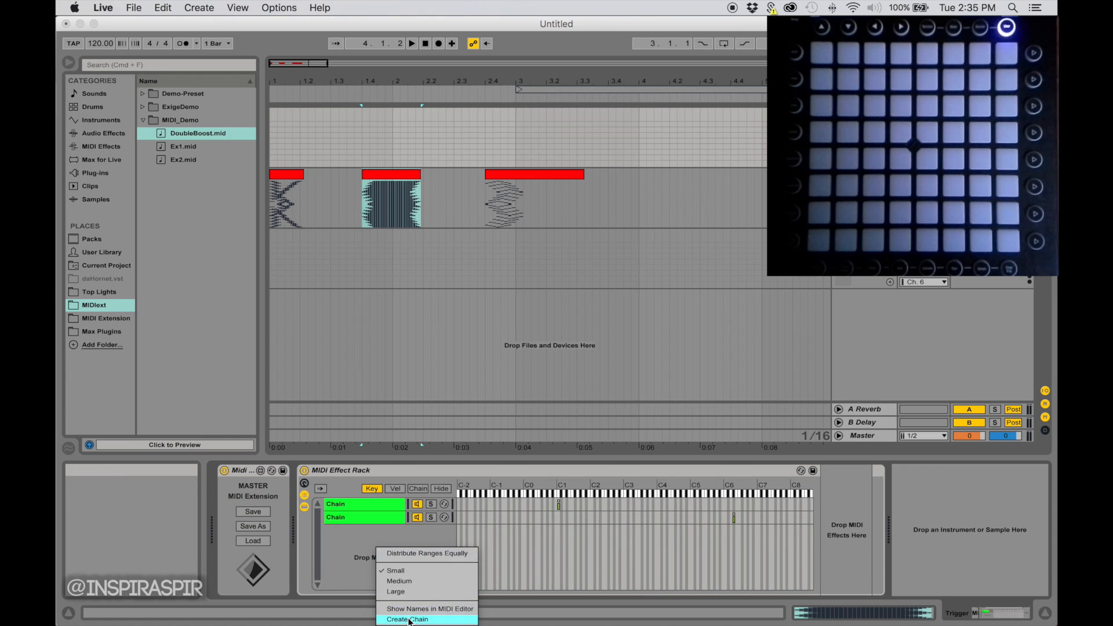
{"action": "left_click", "coordinate": [407, 619]}
{"action": "left_click_drag", "start_coordinate": [490, 533], "coordinate": [565, 530]}
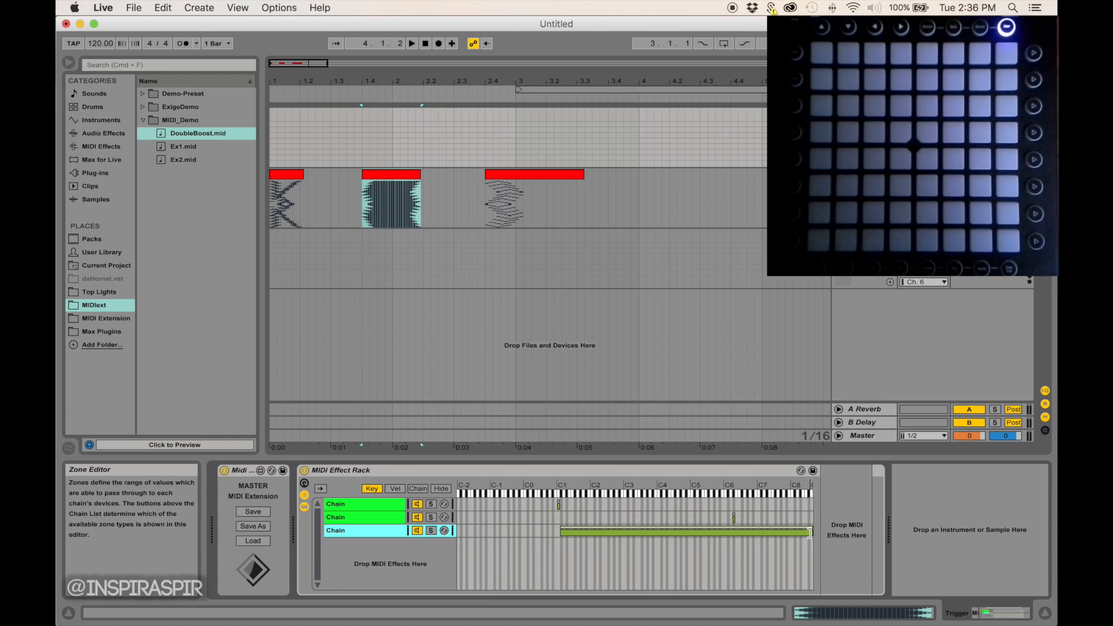
{"action": "left_click_drag", "start_coordinate": [723, 534], "coordinate": [730, 532]}
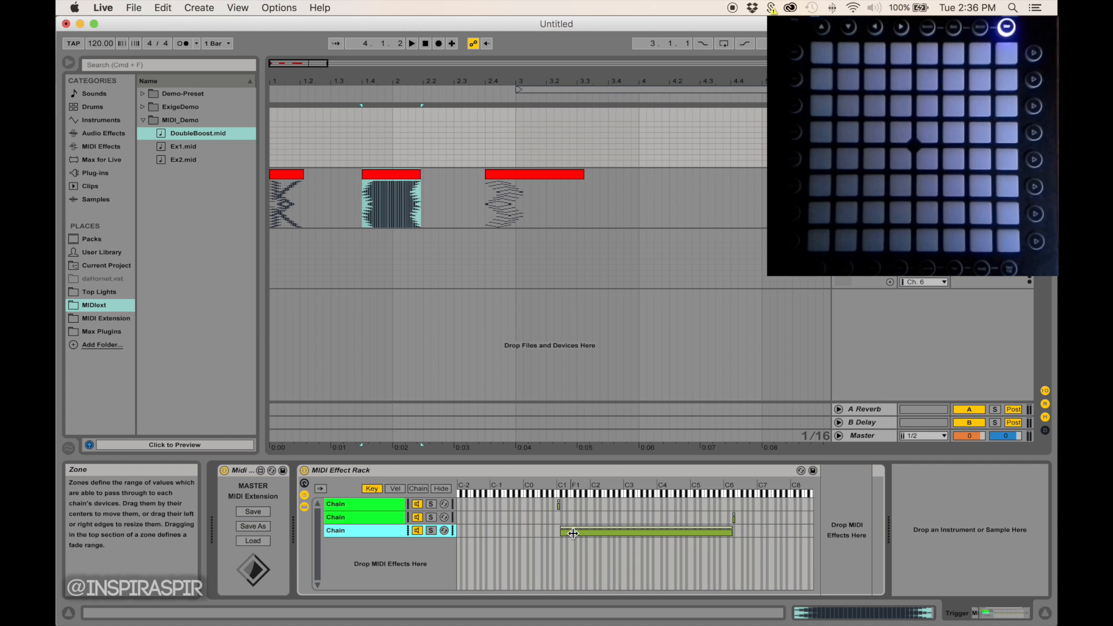
Step: Add Midi Extension.amxd from the MIDI Extension place to the rack's third chain
{"action": "left_click", "coordinate": [105, 318]}
{"action": "left_click_drag", "start_coordinate": [186, 120], "coordinate": [846, 547]}
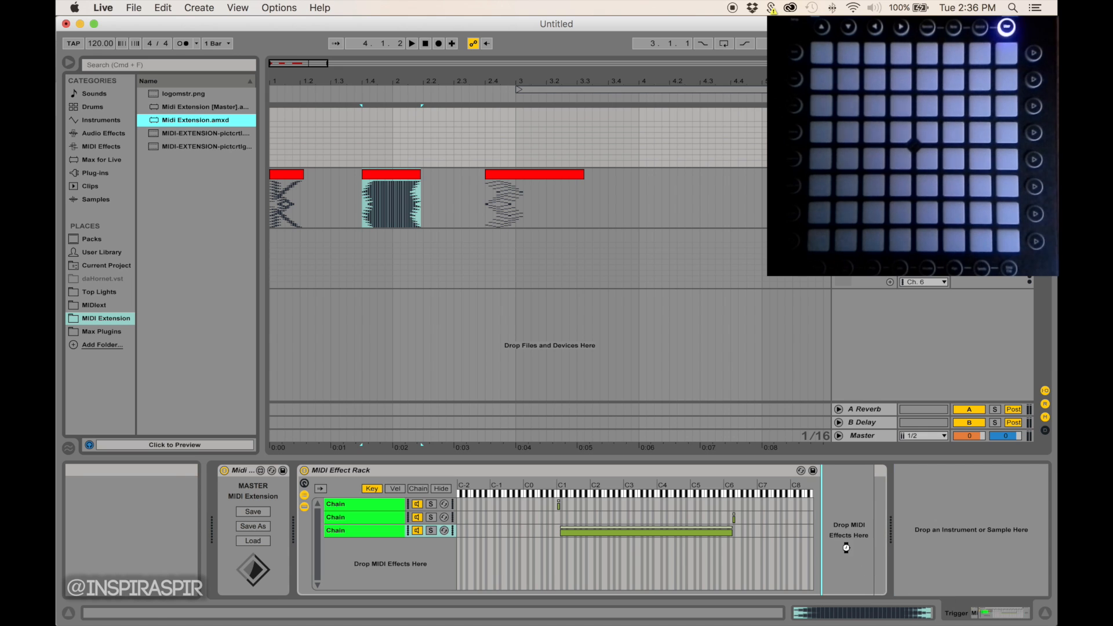
{"action": "left_click", "coordinate": [385, 180]}
{"action": "right_click", "coordinate": [389, 177]}
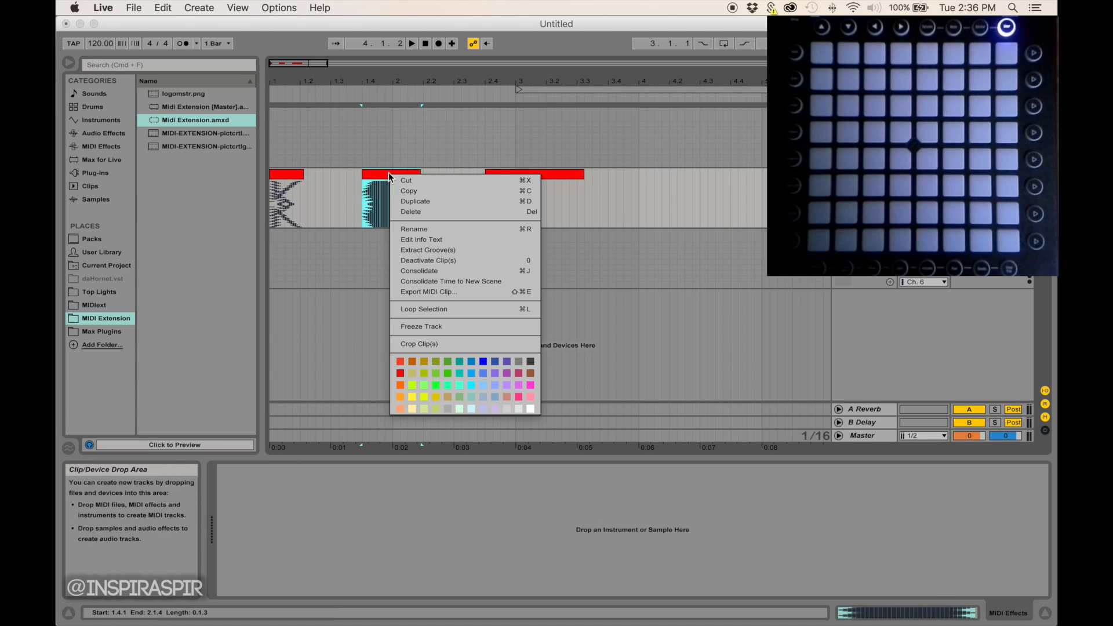
{"action": "left_click", "coordinate": [386, 300]}
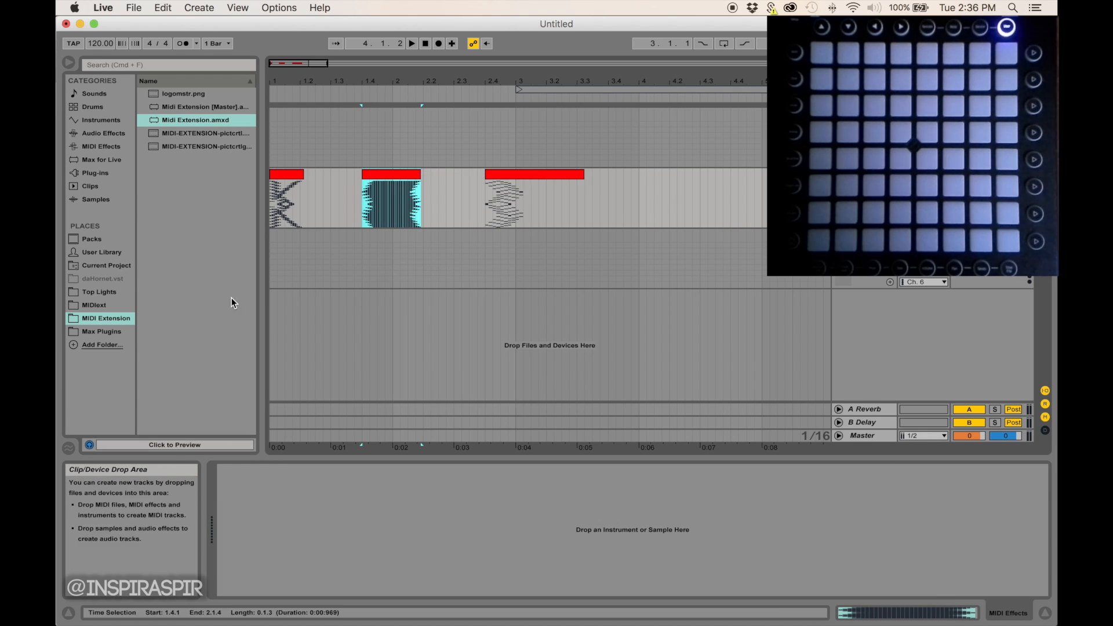
Step: Load Ex1.mid from MIDI_Demo into the MIDI Extension device of the Trigger rack's third chain
{"action": "left_click", "coordinate": [92, 305]}
{"action": "left_click", "coordinate": [858, 197]}
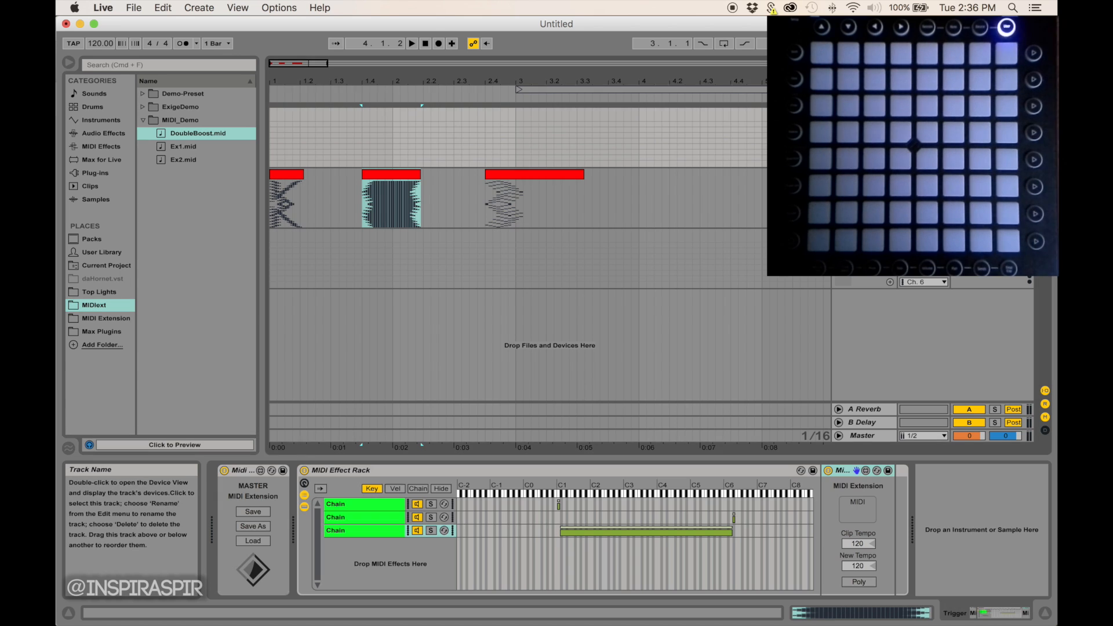
{"action": "left_click", "coordinate": [187, 148]}
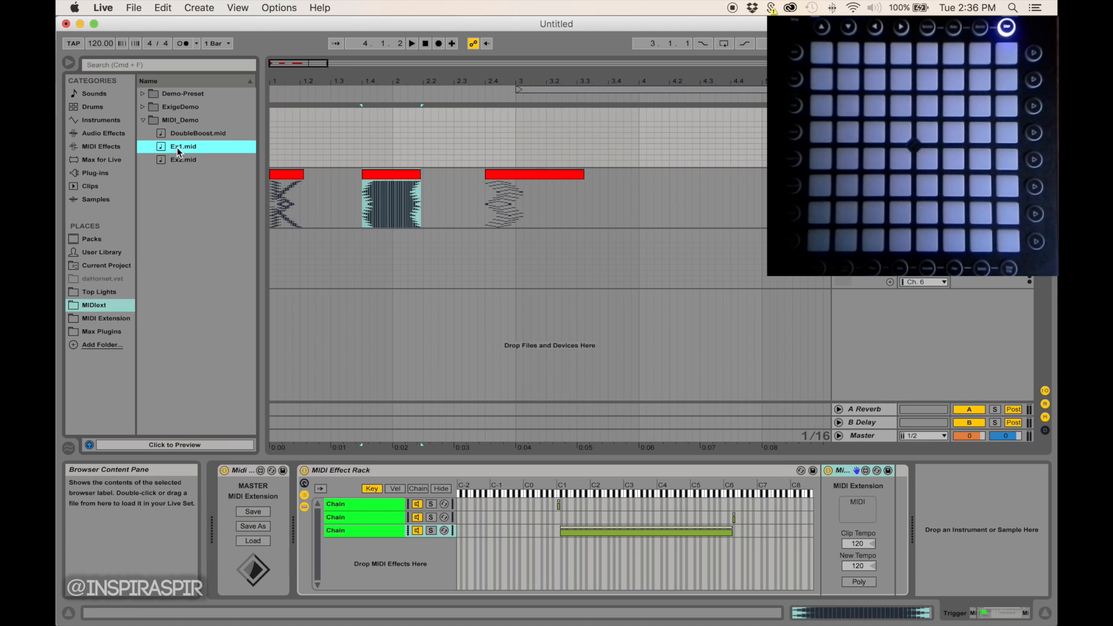
{"action": "left_click_drag", "start_coordinate": [176, 147], "coordinate": [658, 462]}
{"action": "left_click_drag", "start_coordinate": [861, 520], "coordinate": [859, 520]}
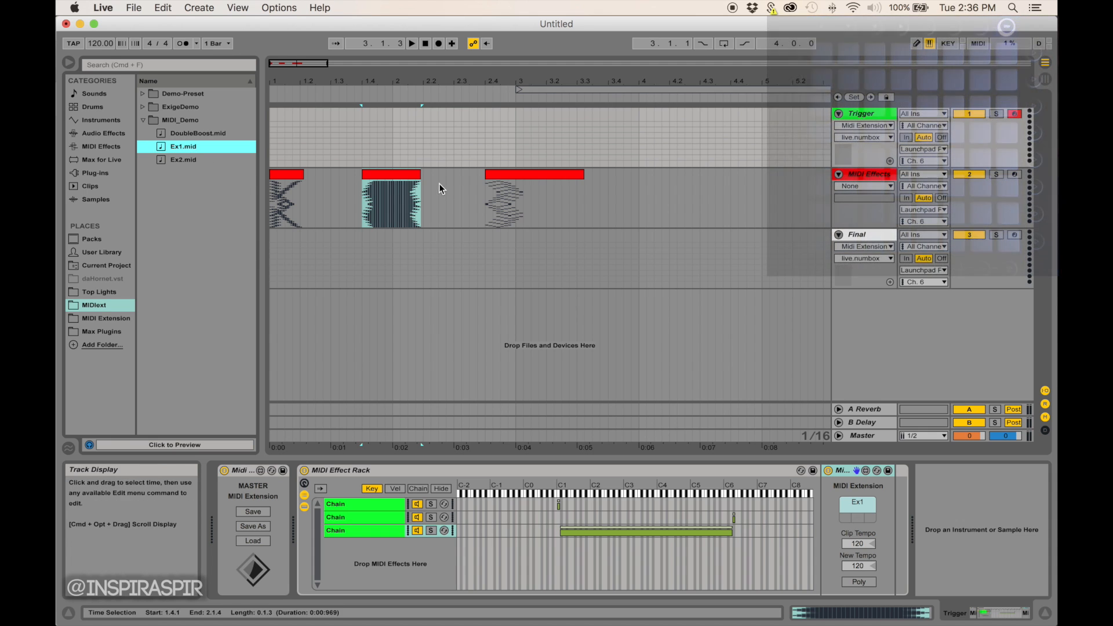
Step: Export the middle clip of the MIDI Effects track as Rainbow.mid into the MIDI_Demo folder
{"action": "right_click", "coordinate": [380, 176]}
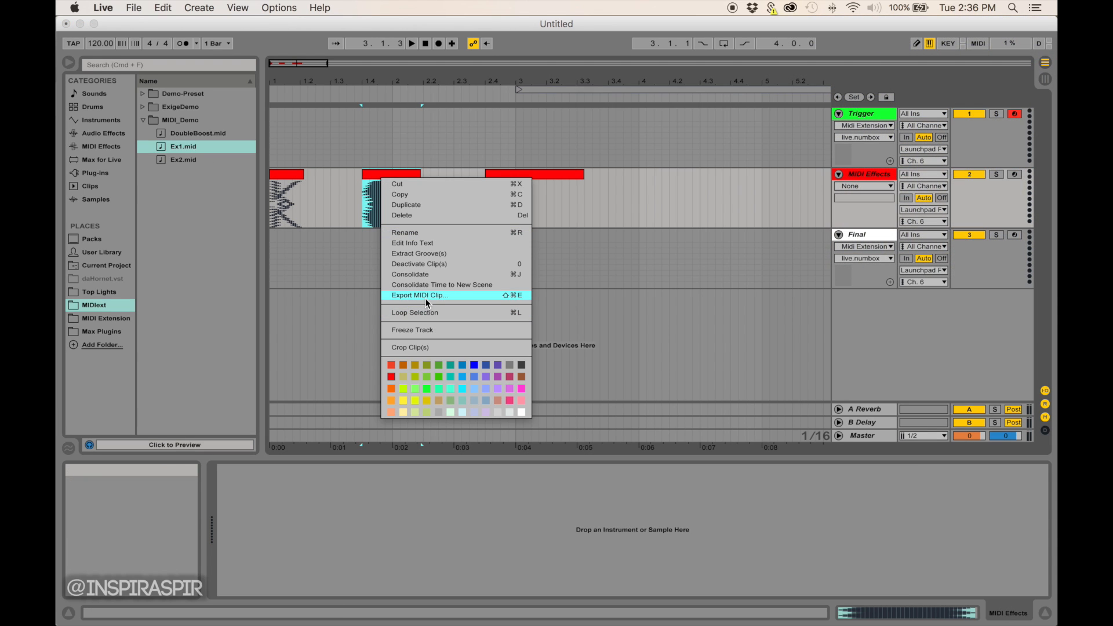
{"action": "left_click", "coordinate": [426, 298]}
{"action": "type", "text": "Rainbow.mid"}
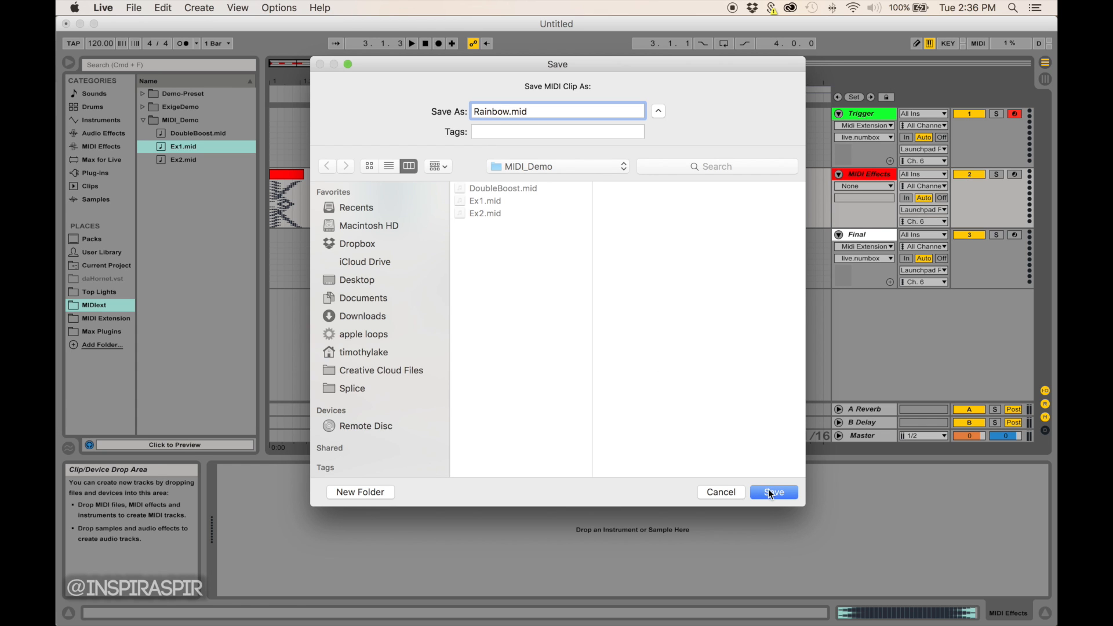
{"action": "left_click", "coordinate": [770, 492]}
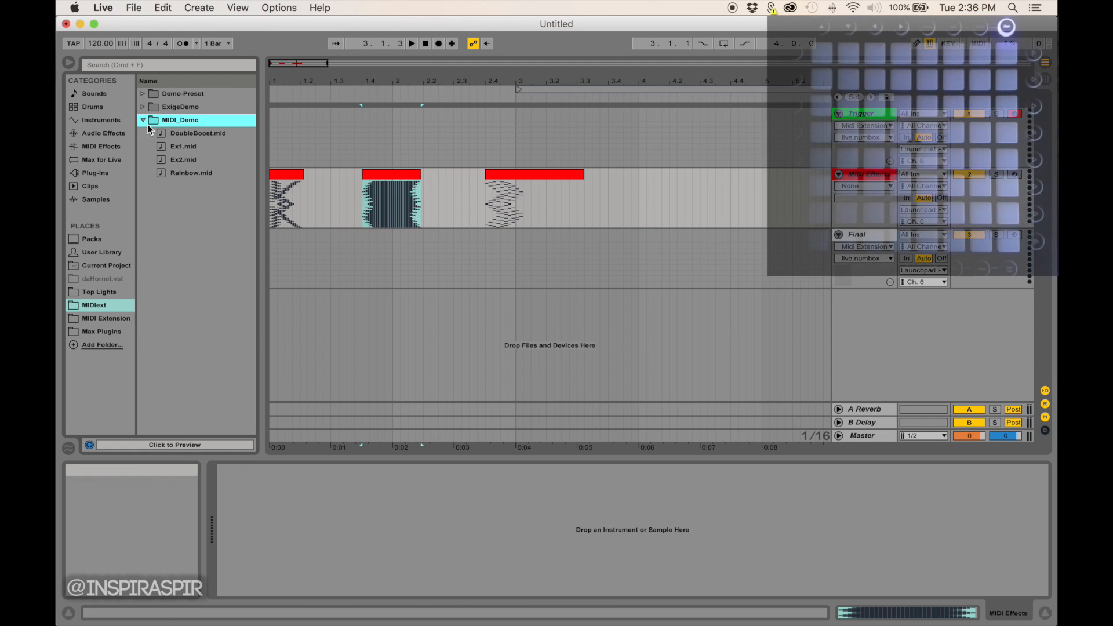
Step: Replace the clip in the third chain's MIDI Extension device on the Trigger track with Rainbow.mid
{"action": "left_click", "coordinate": [862, 114]}
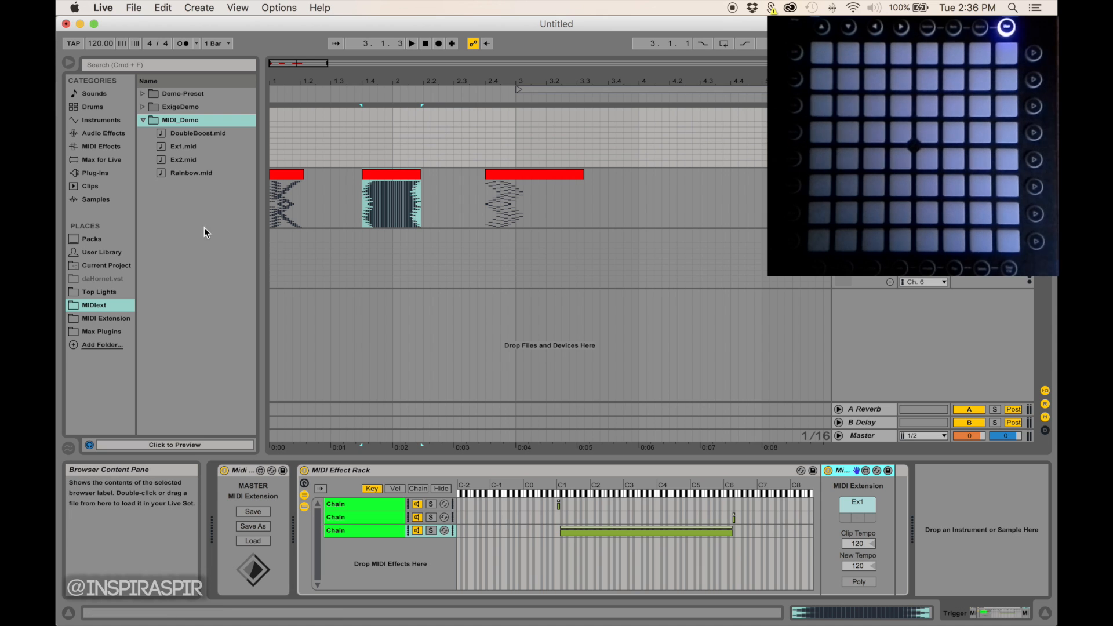
{"action": "left_click_drag", "start_coordinate": [184, 169], "coordinate": [771, 492]}
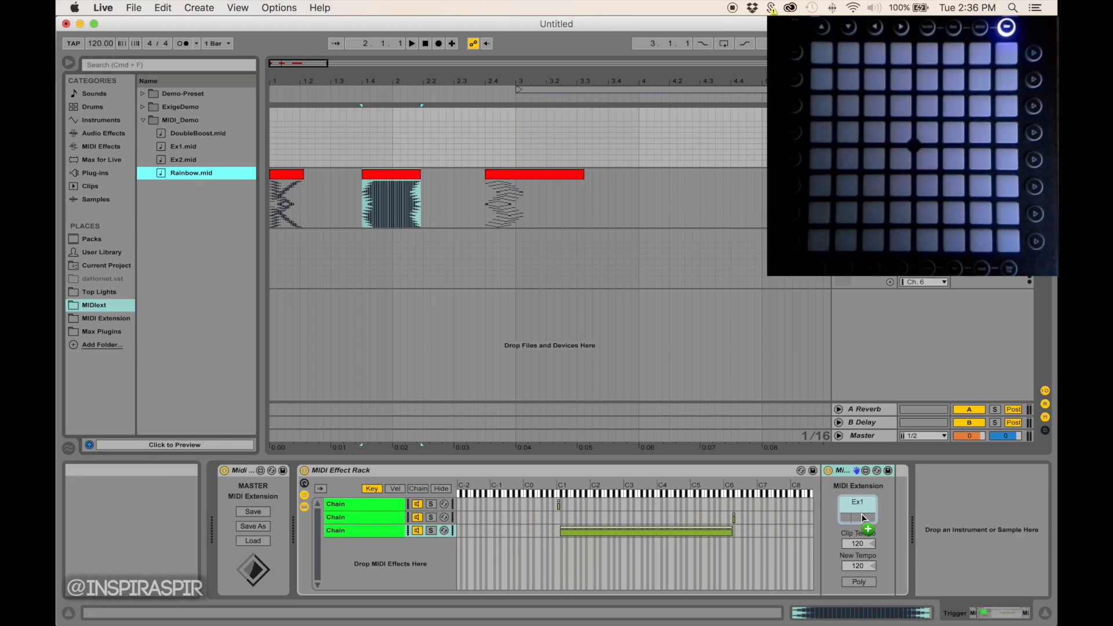
{"action": "left_click_drag", "start_coordinate": [862, 517], "coordinate": [862, 517]}
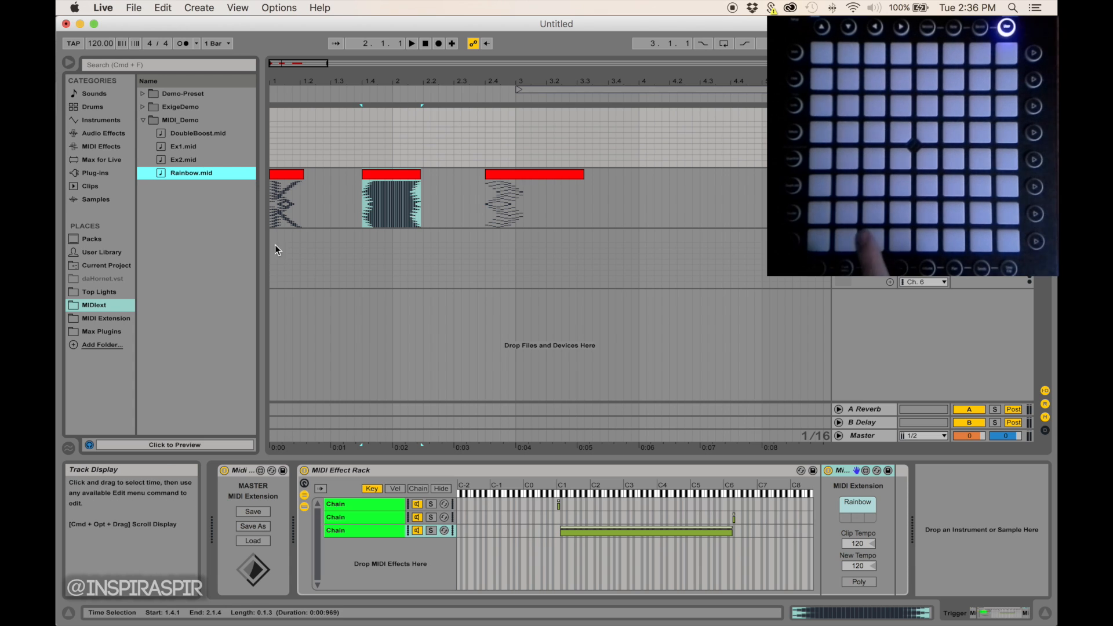
Step: Add a Velocity MIDI effect after the MIDI Extension device in the rack's first chain
{"action": "left_click", "coordinate": [107, 148]}
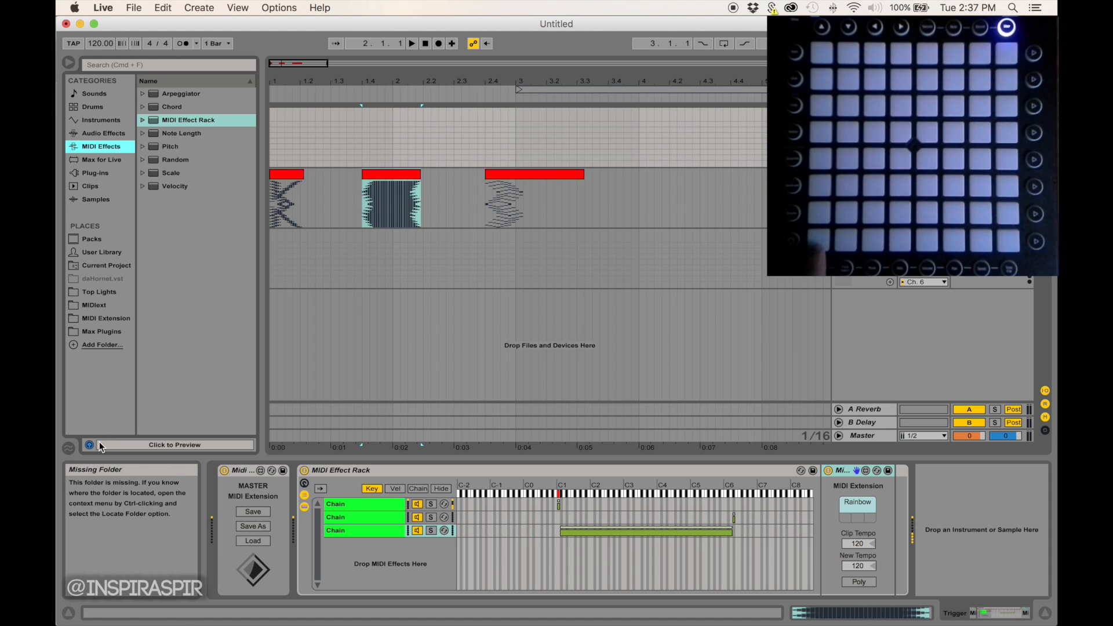
{"action": "left_click", "coordinate": [372, 503]}
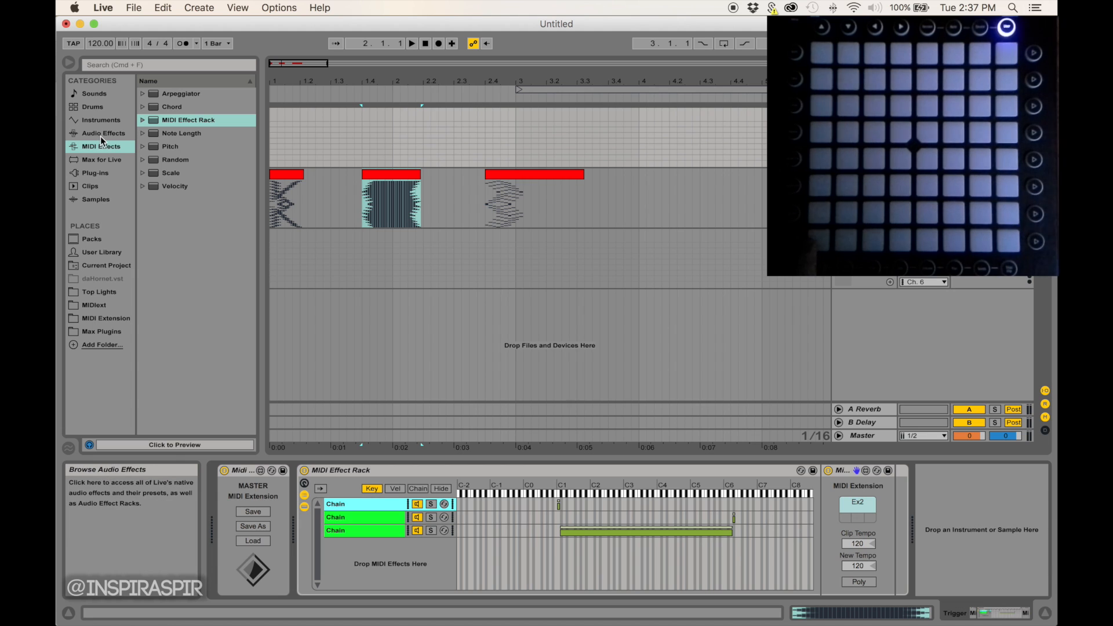
{"action": "left_click", "coordinate": [180, 186]}
{"action": "left_click_drag", "start_coordinate": [178, 187], "coordinate": [321, 197]}
{"action": "left_click_drag", "start_coordinate": [467, 339], "coordinate": [561, 499]}
{"action": "left_click_drag", "start_coordinate": [890, 499], "coordinate": [891, 500]}
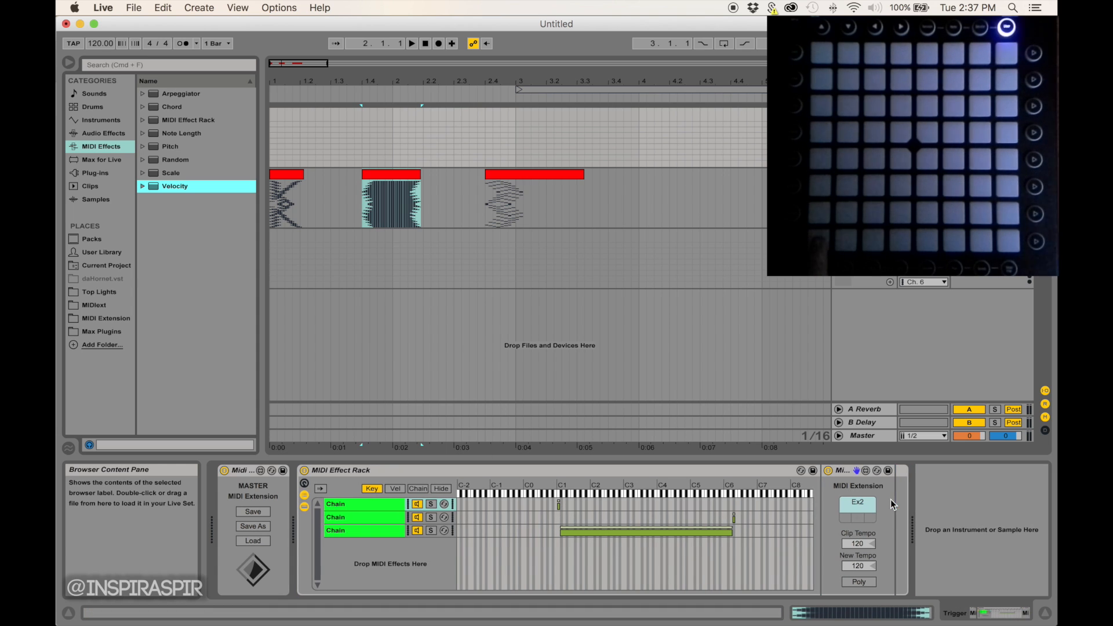
{"action": "left_click", "coordinate": [367, 506]}
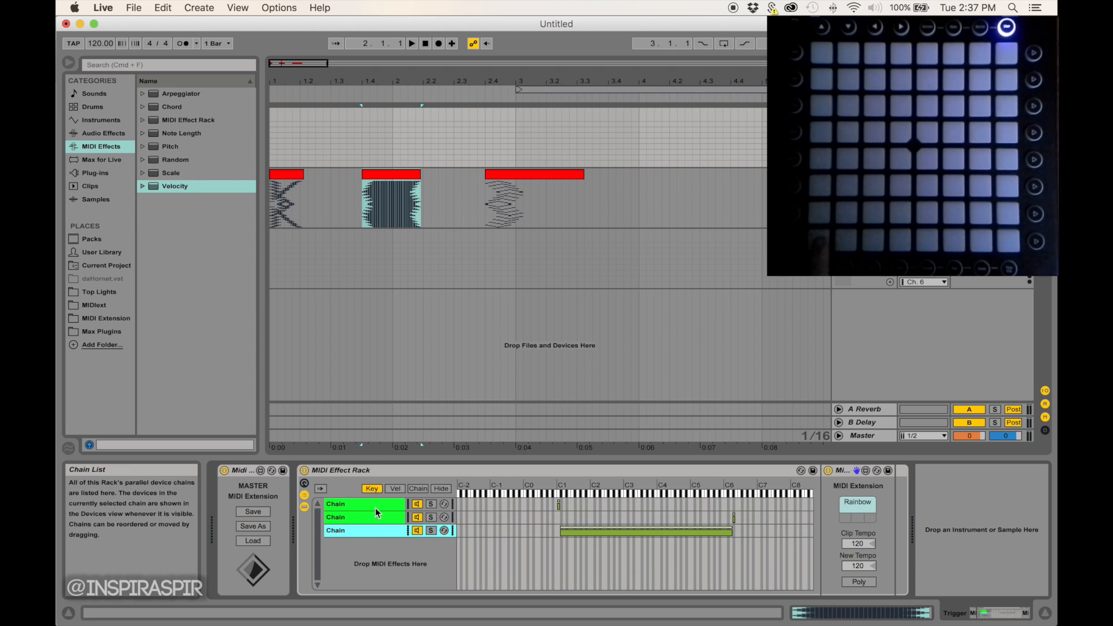
{"action": "left_click_drag", "start_coordinate": [168, 186], "coordinate": [813, 484]}
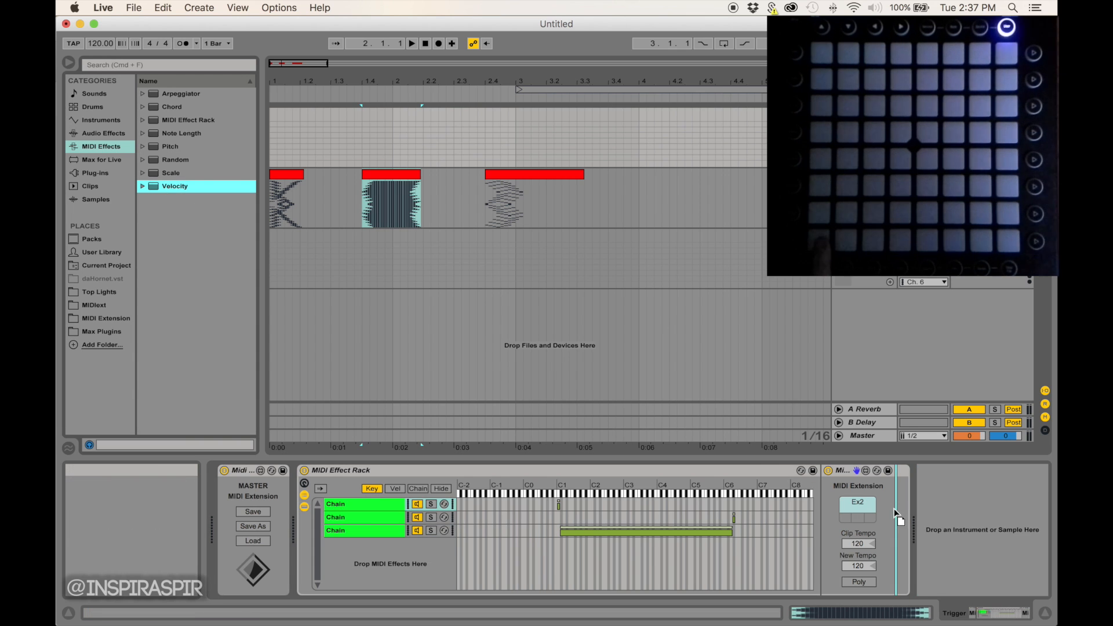
{"action": "left_click_drag", "start_coordinate": [893, 509], "coordinate": [935, 586]}
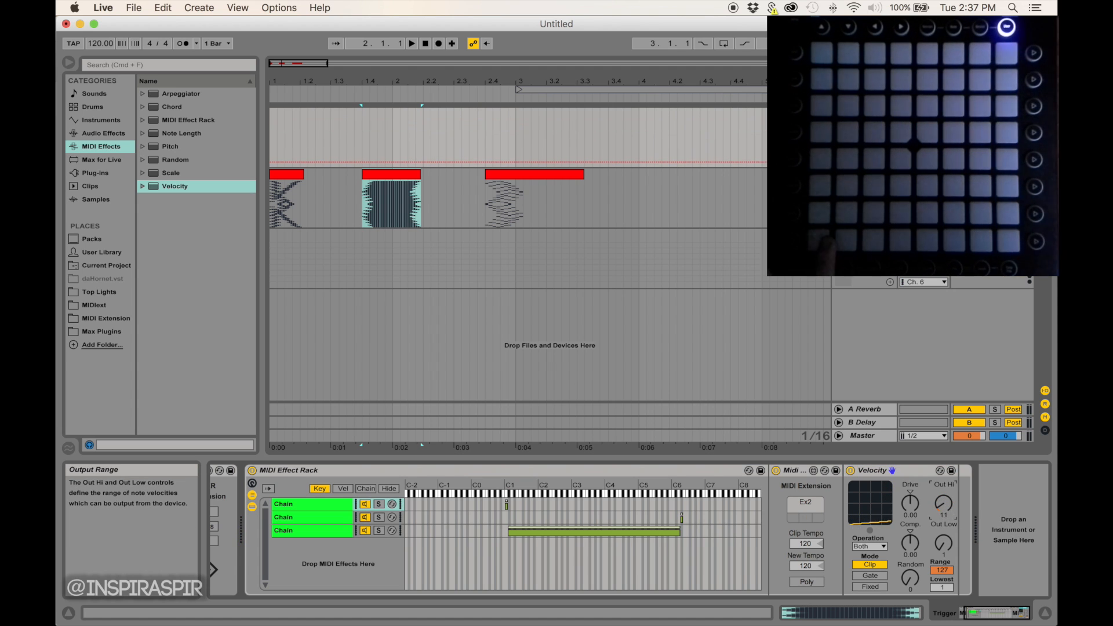
Step: Set the Out Hi of the first chain's Velocity device to 21
{"action": "scroll", "coordinate": [945, 506], "scroll_direction": "down", "scroll_amount": 2}
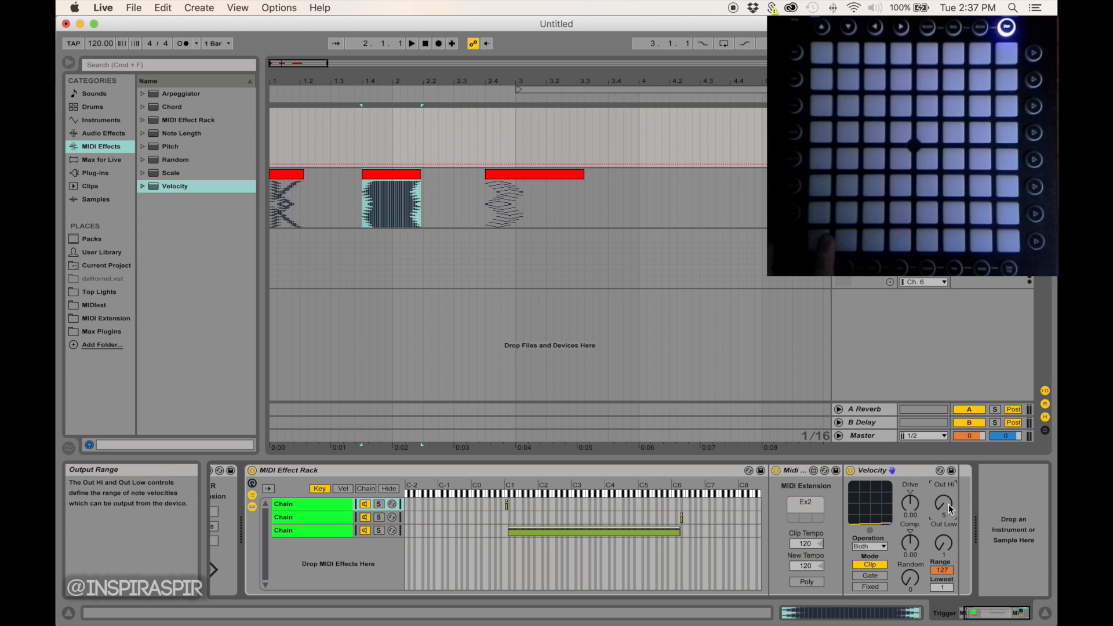
{"action": "type", "text": "9"}
{"action": "key", "text": "Return"}
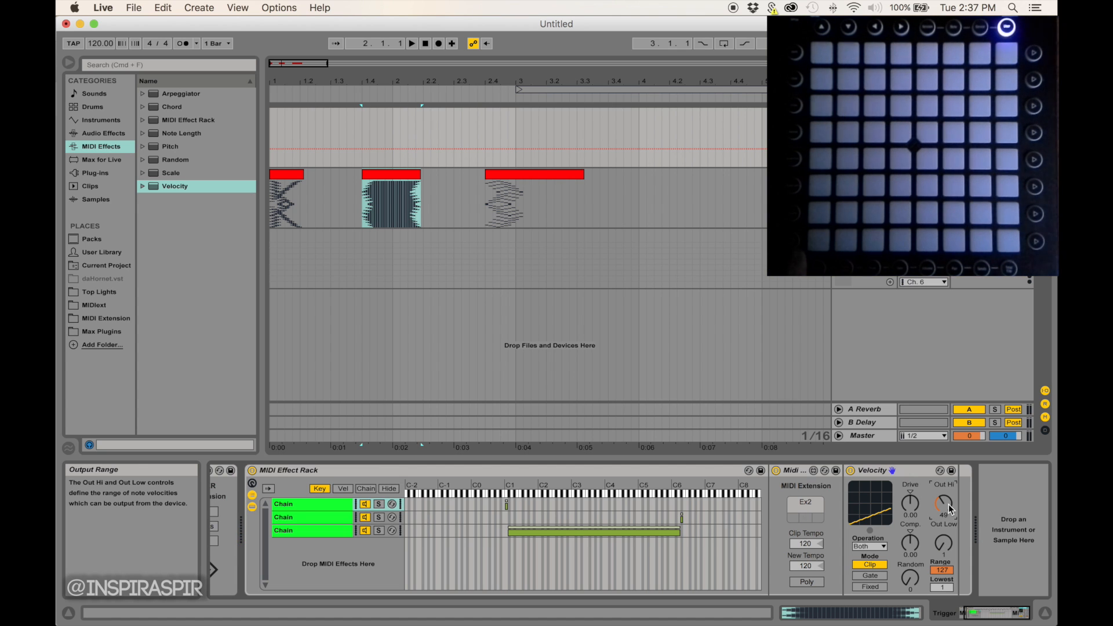
{"action": "type", "text": "21"}
{"action": "key", "text": "Return"}
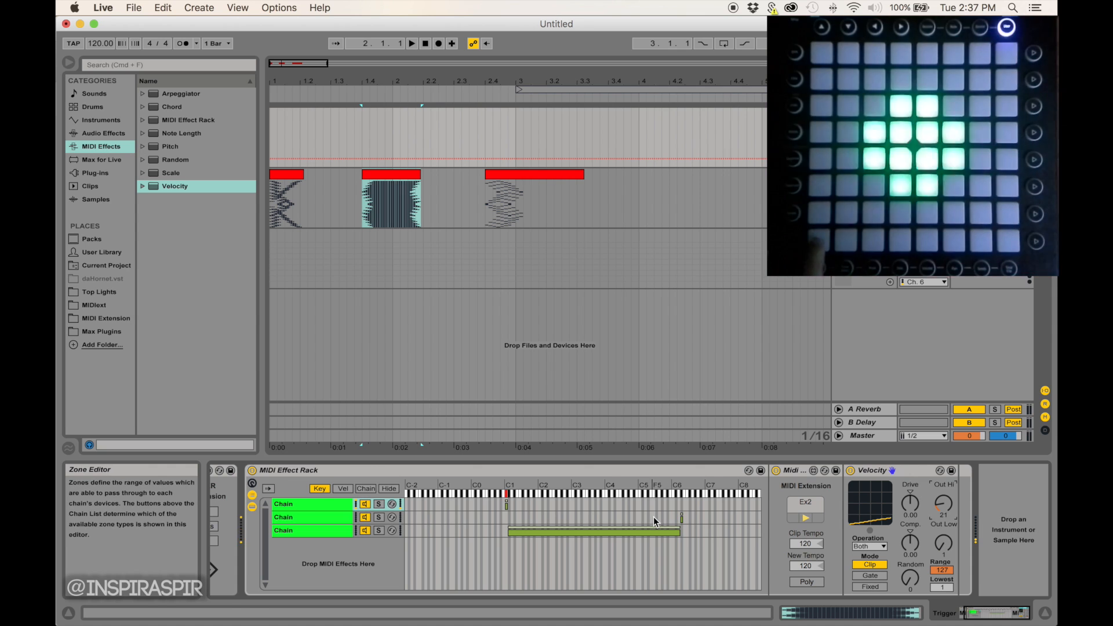
Step: Examine all notes of the last clip on the MIDI Effects track in an enlarged note editor, and return to the device view
{"action": "left_click", "coordinate": [500, 185]}
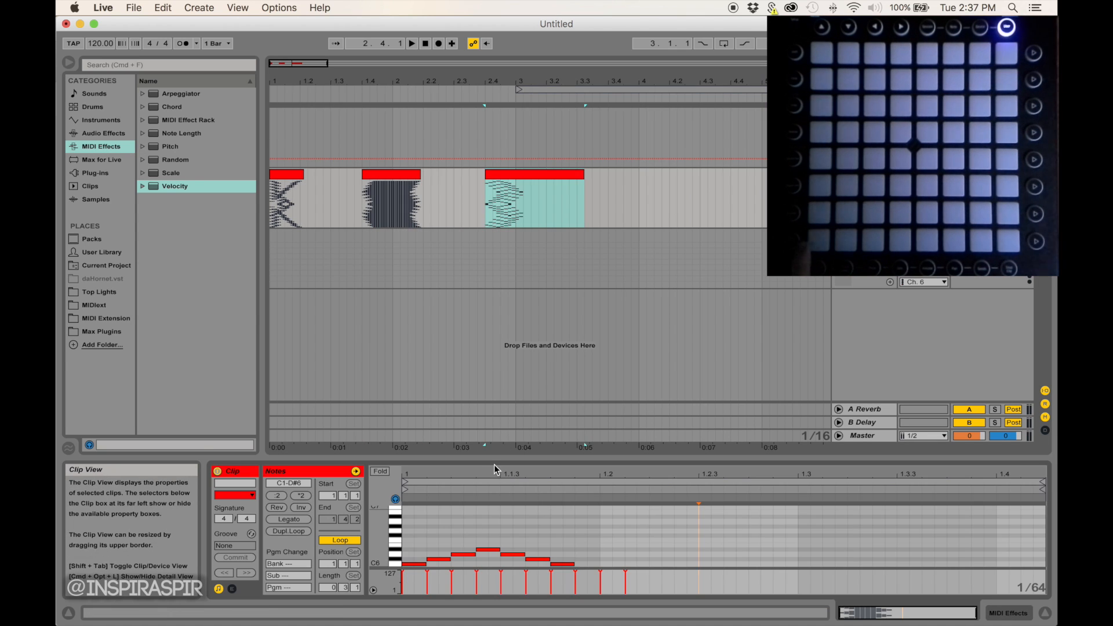
{"action": "left_click_drag", "start_coordinate": [494, 464], "coordinate": [407, 123]}
{"action": "key", "text": "super+a"}
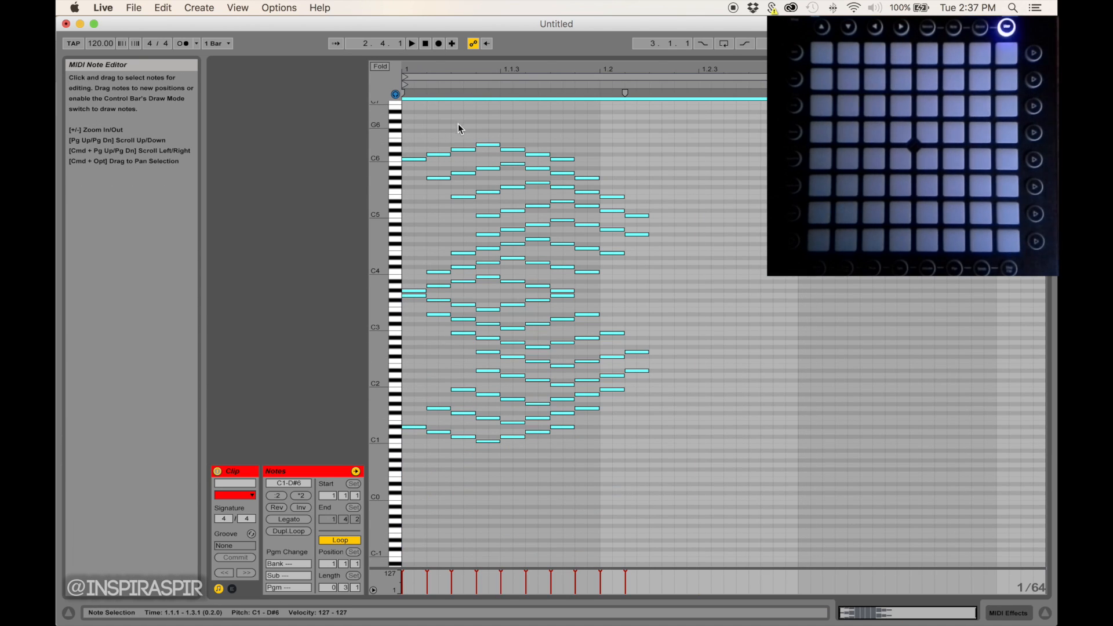
{"action": "left_click_drag", "start_coordinate": [522, 57], "coordinate": [521, 462]}
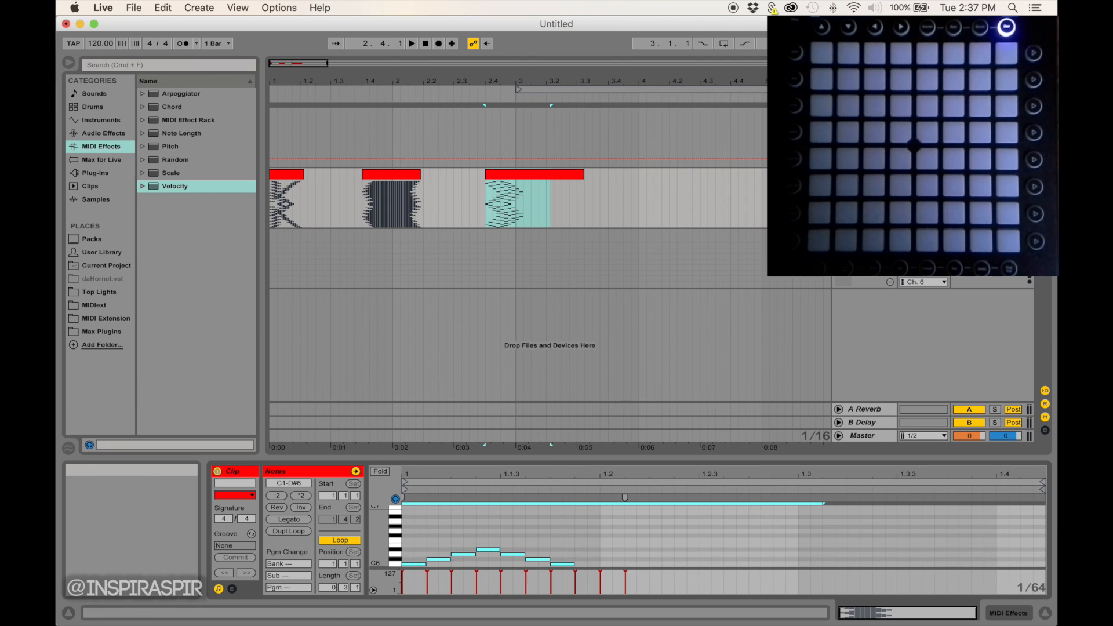
{"action": "key", "text": "shift+Tab"}
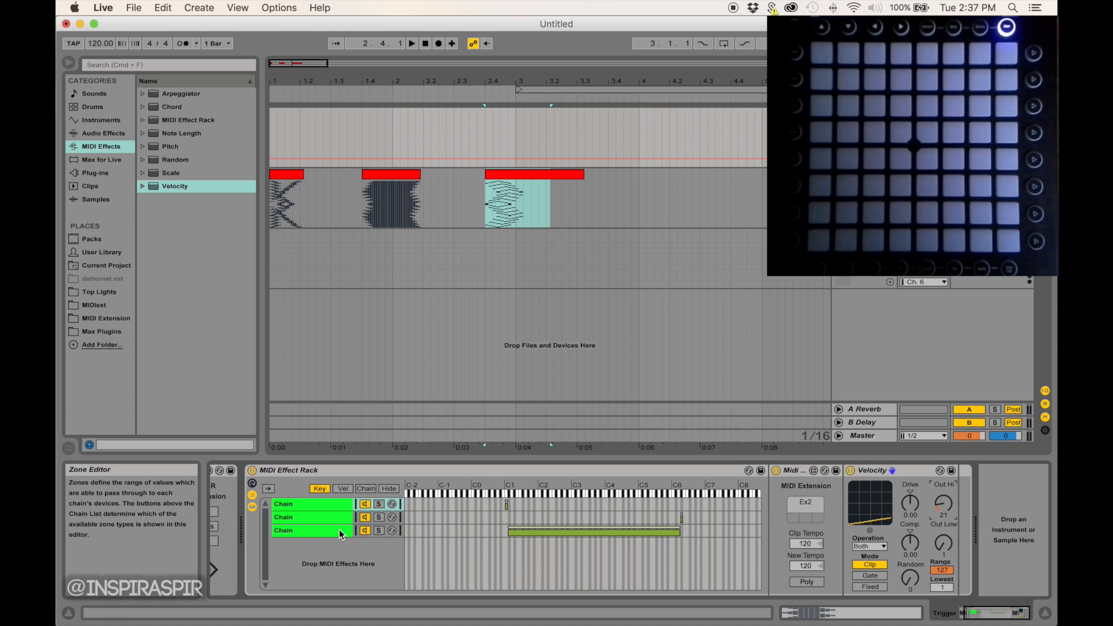
Step: Delete the third chain holding the Rainbow clip and duplicate the first chain of the MIDI Effect Rack
{"action": "left_click", "coordinate": [327, 531]}
{"action": "key", "text": "Delete"}
{"action": "left_click", "coordinate": [313, 504]}
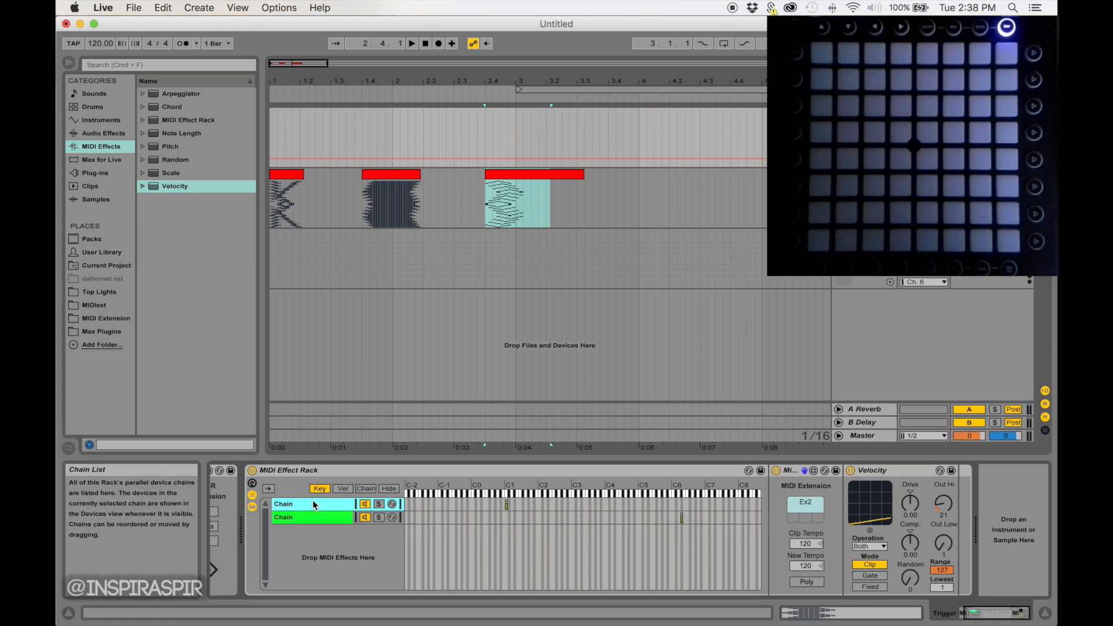
{"action": "key", "text": "super+d"}
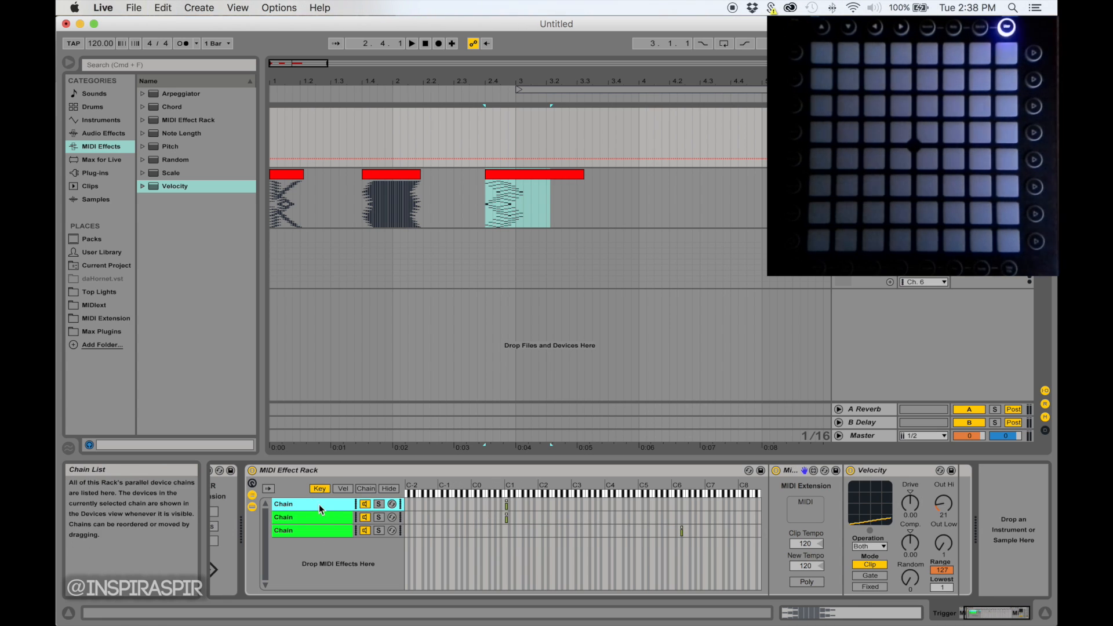
Step: Shift the duplicated second chain's key zone up one key and set its Velocity Out Hi to 25
{"action": "left_click", "coordinate": [319, 517]}
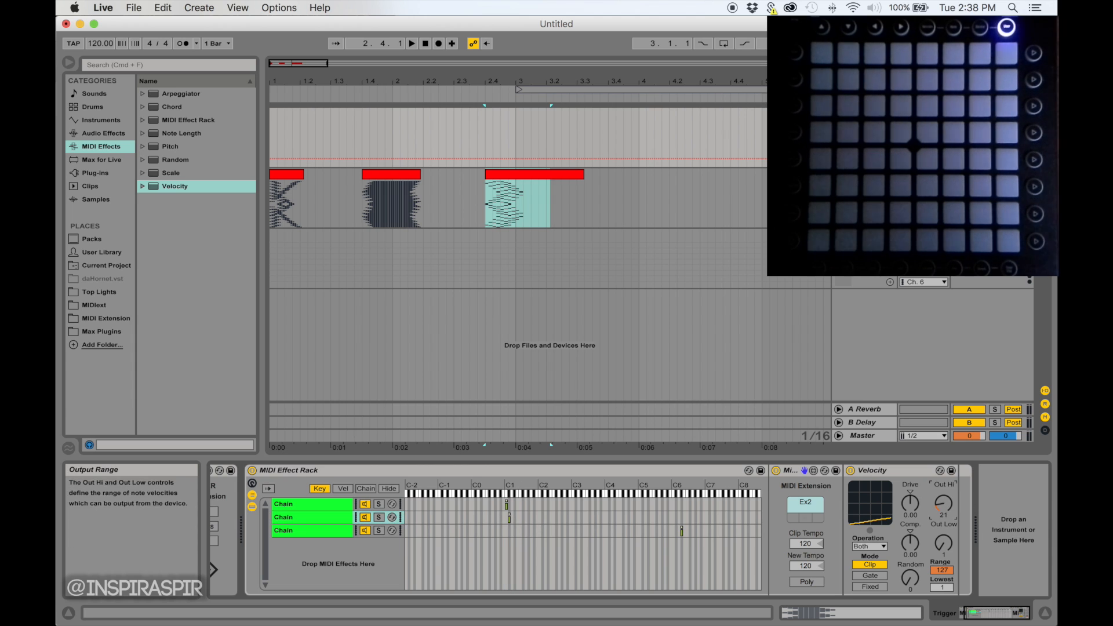
{"action": "left_click", "coordinate": [941, 502]}
{"action": "left_click_drag", "start_coordinate": [941, 503], "coordinate": [941, 498]}
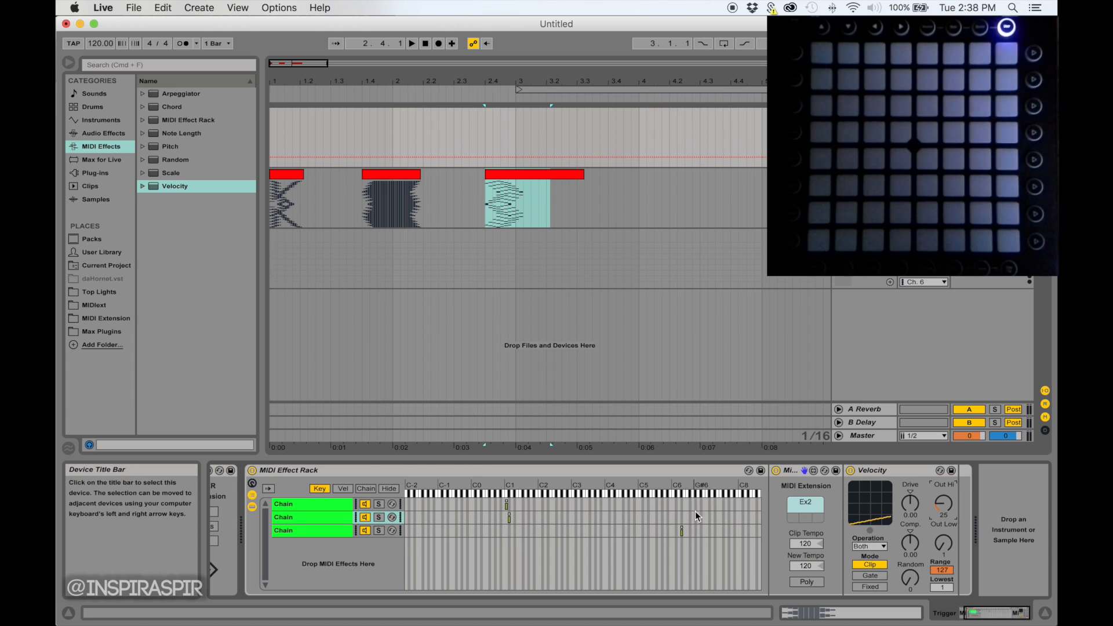
Step: Duplicate the second chain, giving the copy the key zone D1 and a Velocity Out Hi of 33
{"action": "key", "text": "super+d"}
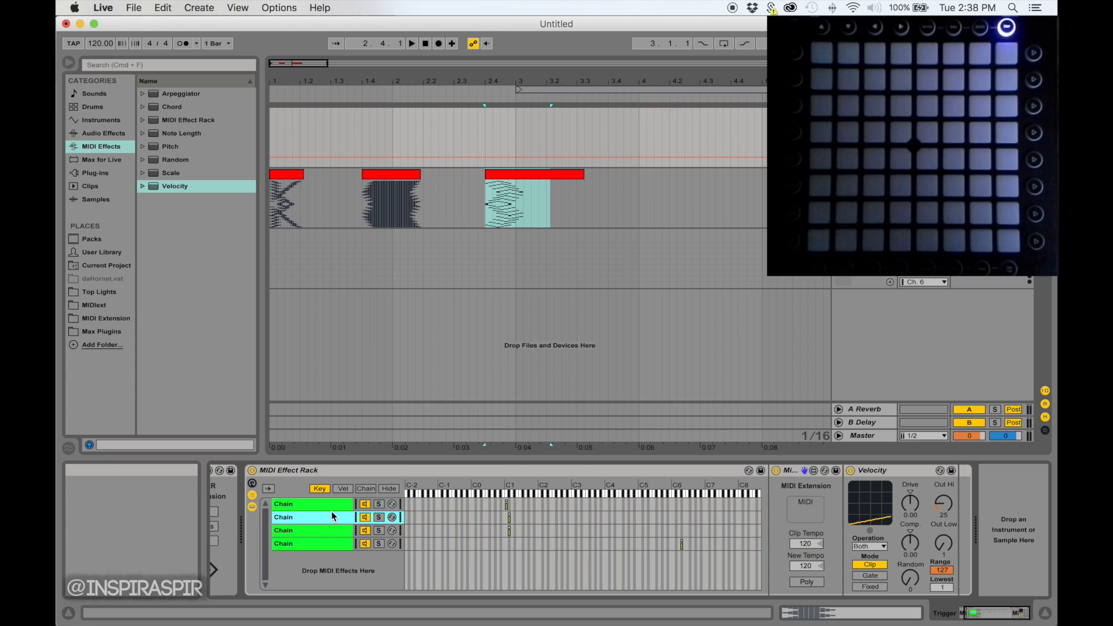
{"action": "left_click", "coordinate": [510, 530]}
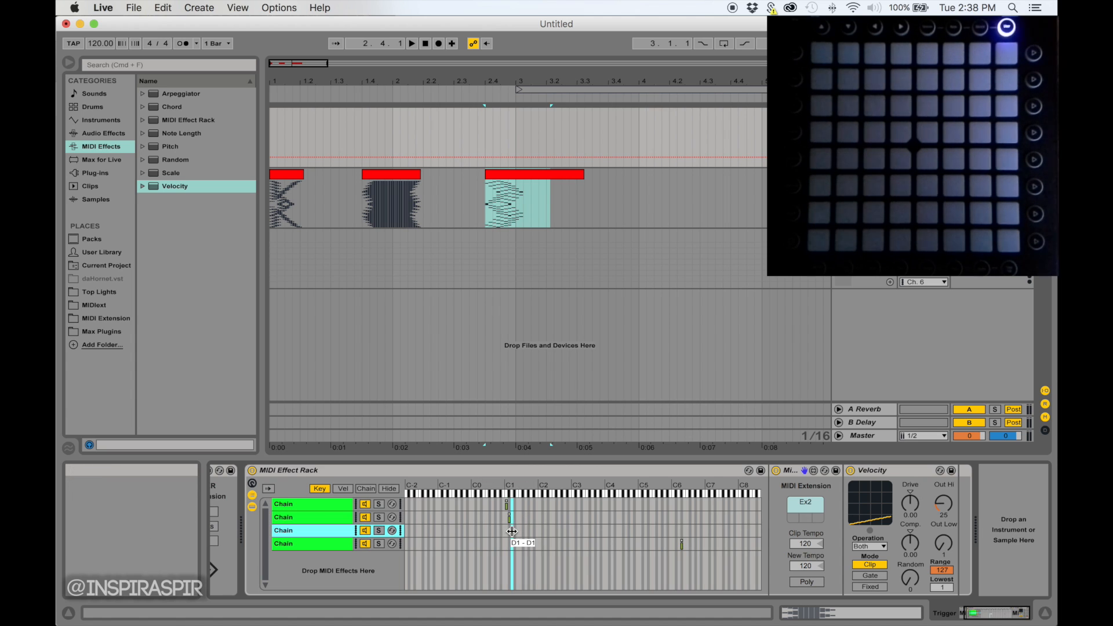
{"action": "left_click", "coordinate": [943, 505]}
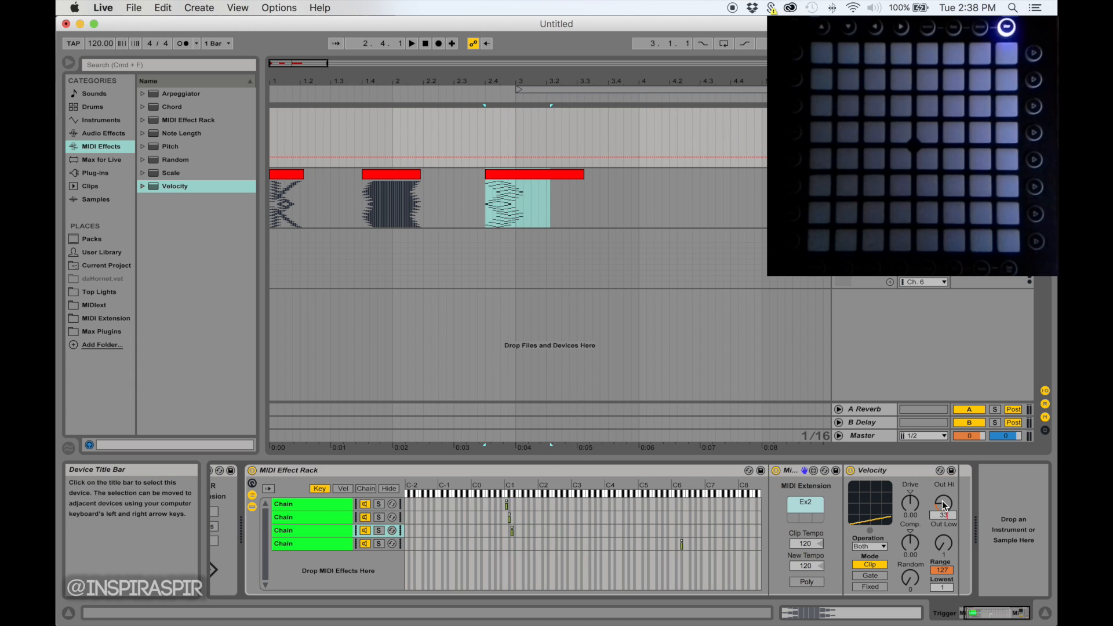
Step: Duplicate the third chain, giving the copy a key zone one key higher and a Velocity Out Hi of 41
{"action": "left_click", "coordinate": [319, 527]}
{"action": "key", "text": "super+d"}
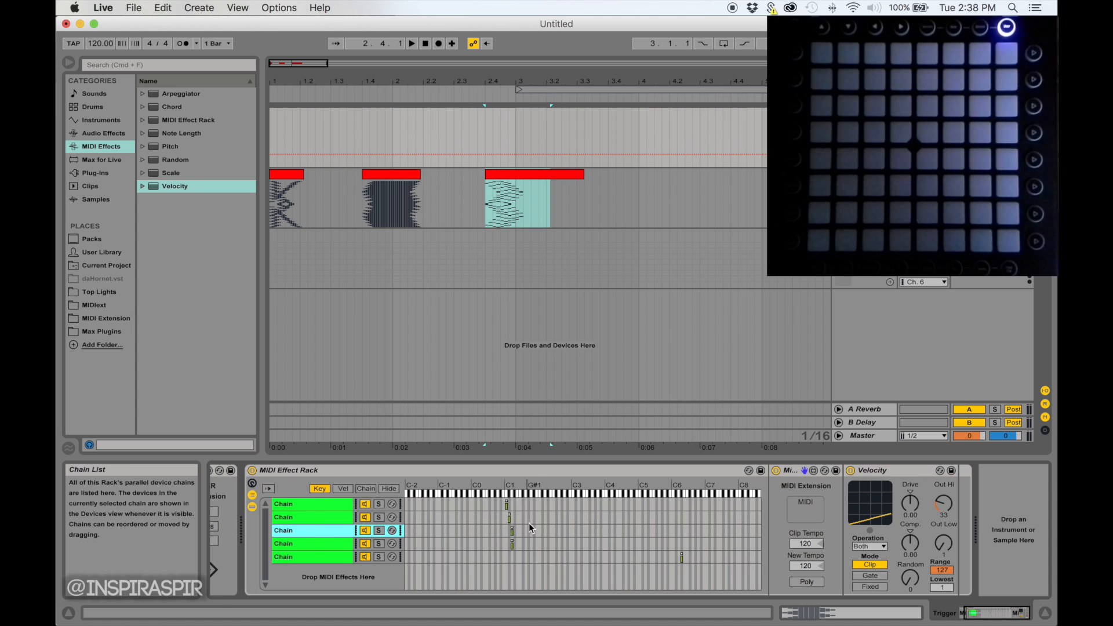
{"action": "left_click_drag", "start_coordinate": [512, 544], "coordinate": [516, 545]}
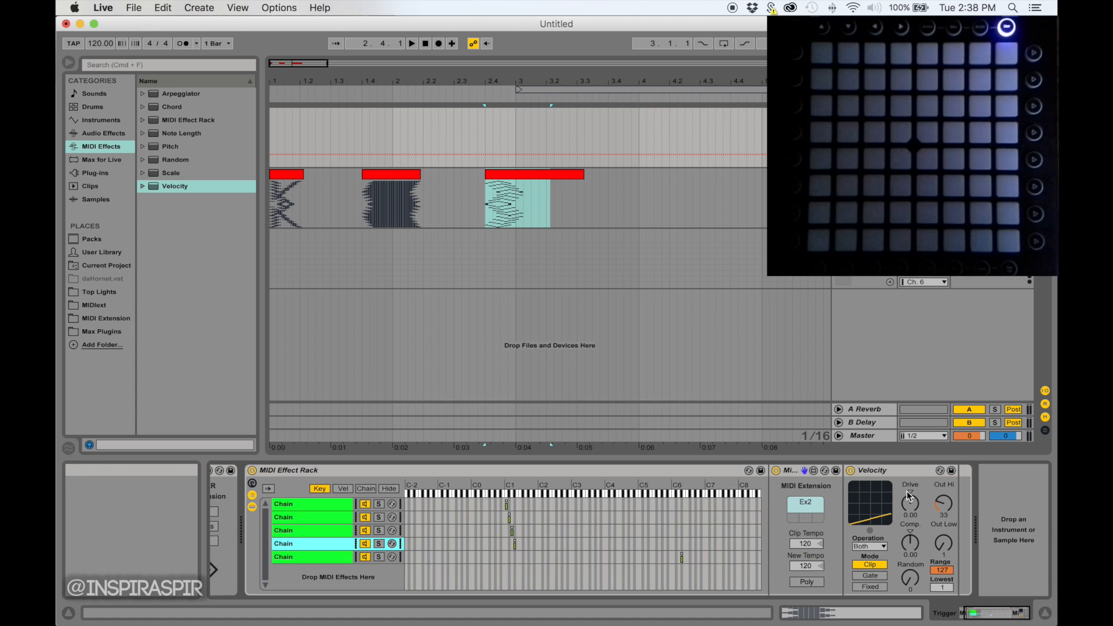
{"action": "left_click", "coordinate": [943, 505]}
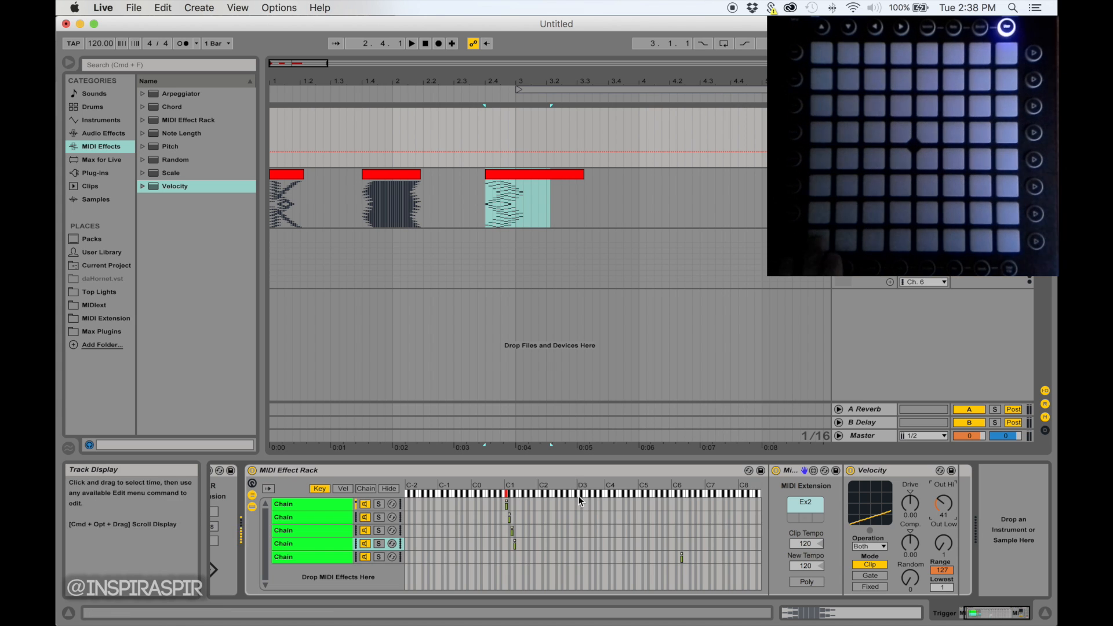
Step: Check the MIDI Extension clip and Velocity settings of the rack's first four chains one by one
{"action": "left_click", "coordinate": [321, 503]}
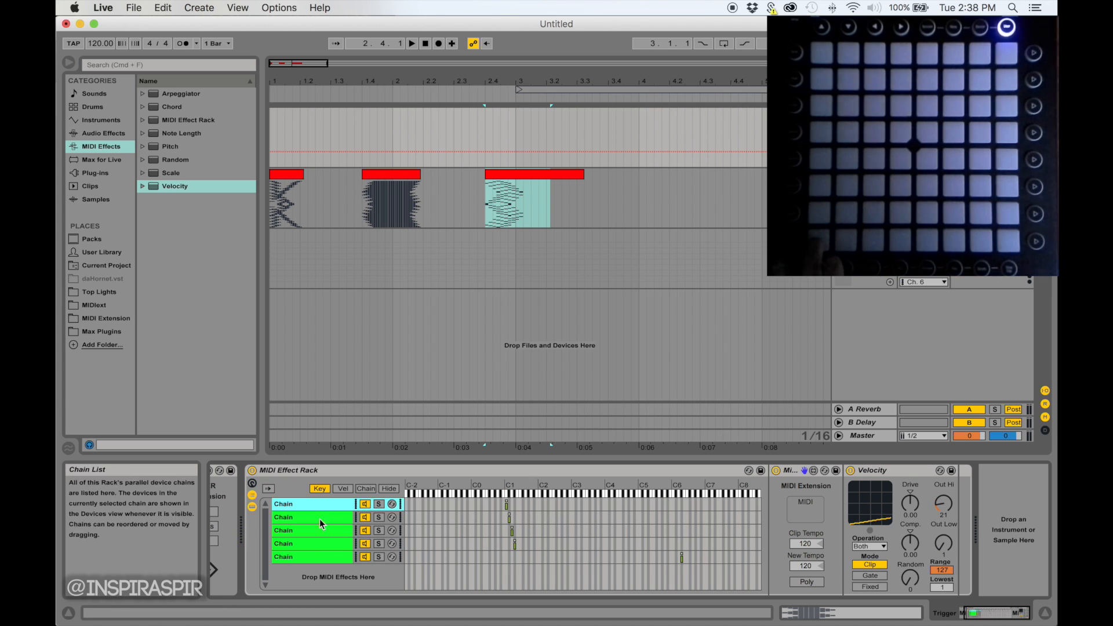
{"action": "left_click", "coordinate": [319, 519]}
{"action": "left_click", "coordinate": [319, 532]}
{"action": "left_click", "coordinate": [322, 544]}
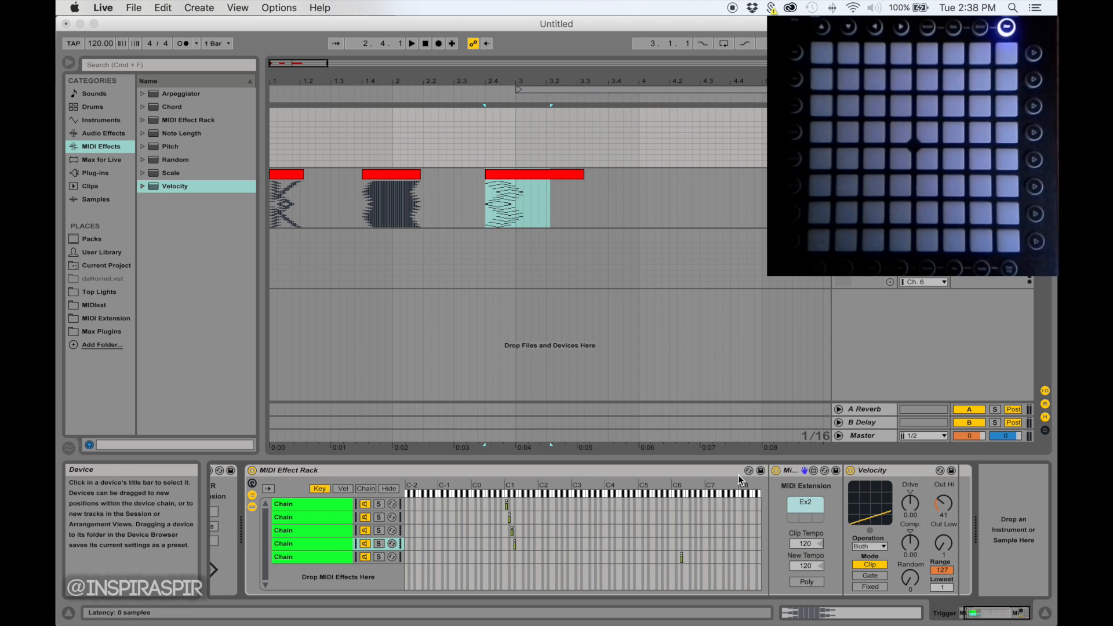
{"action": "left_click", "coordinate": [326, 531]}
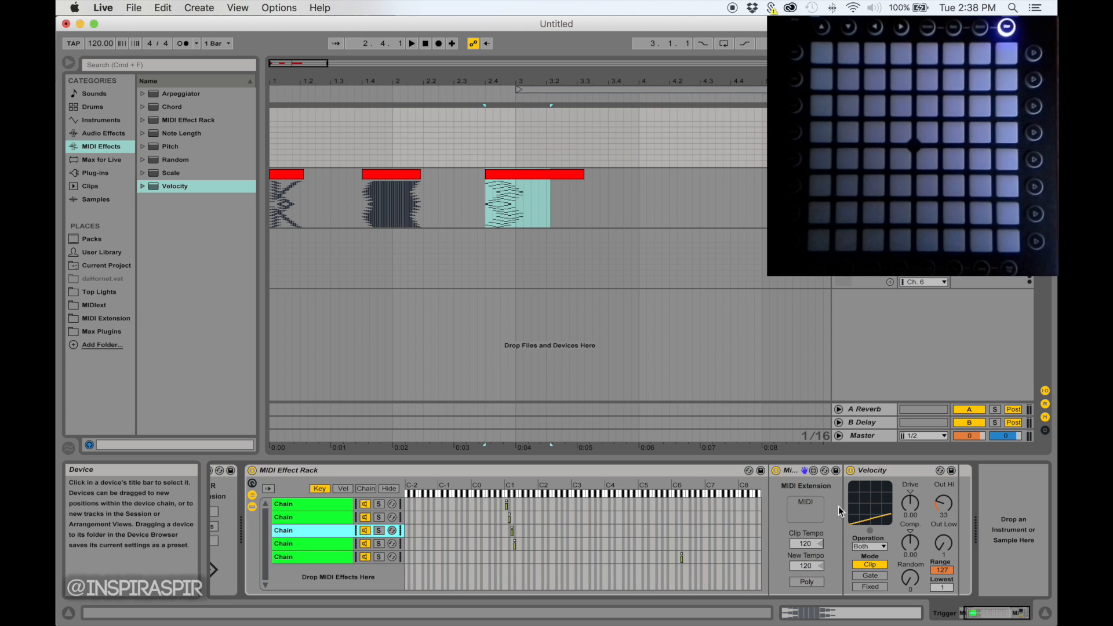
Step: Load Ex2.mid from the MIDIext folder's MIDI_Demo subfolder into the third chain's MIDI Extension device
{"action": "scroll", "coordinate": [531, 495], "scroll_direction": "left", "scroll_amount": 3}
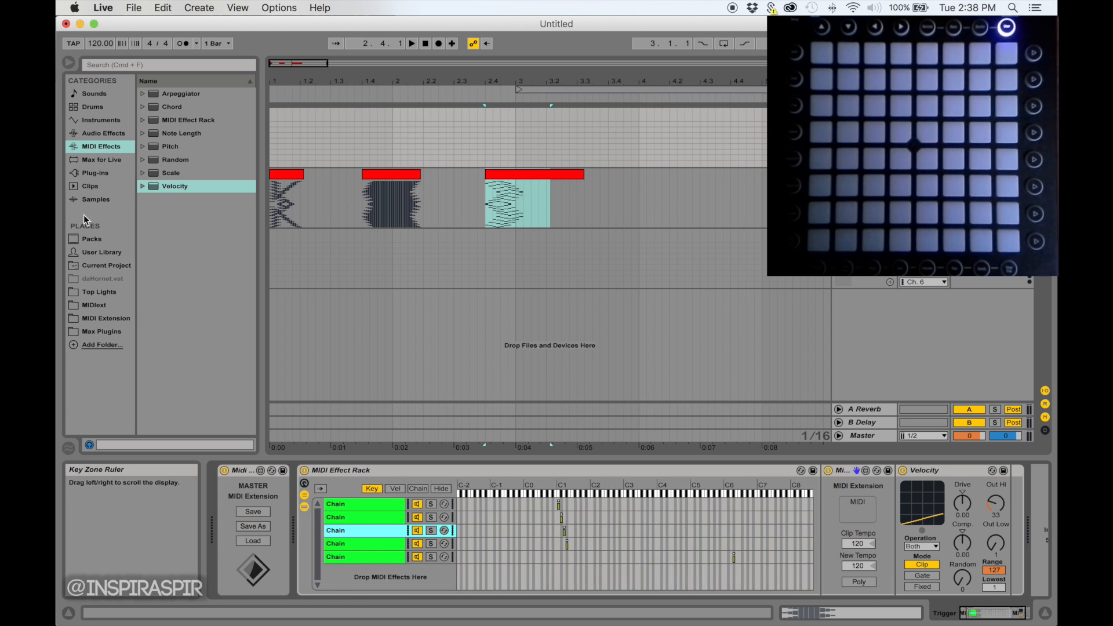
{"action": "left_click", "coordinate": [98, 305]}
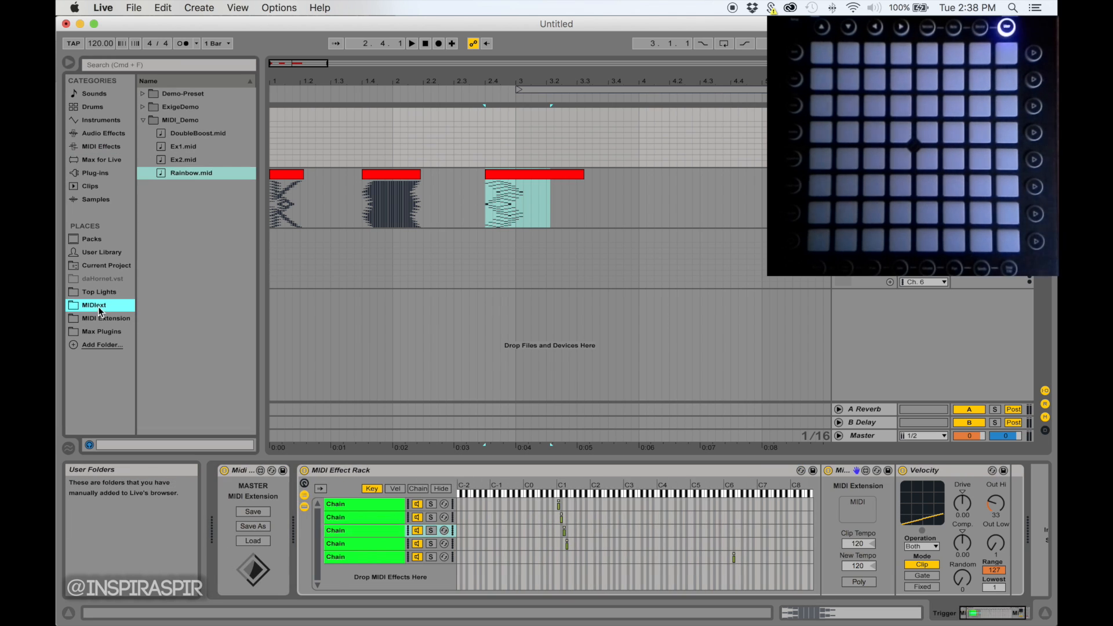
{"action": "left_click", "coordinate": [369, 532]}
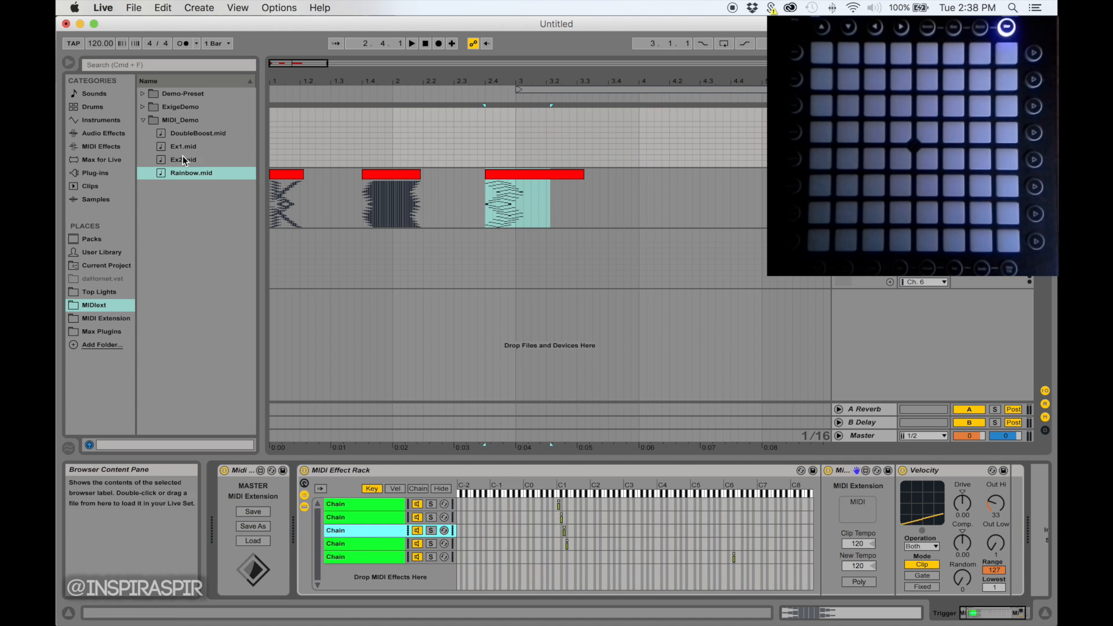
{"action": "left_click_drag", "start_coordinate": [183, 159], "coordinate": [835, 529]}
Step: Load Ex2.mid into the MIDI Extension devices of the second and first chains, and check the last two chains' clips
{"action": "left_click", "coordinate": [381, 519]}
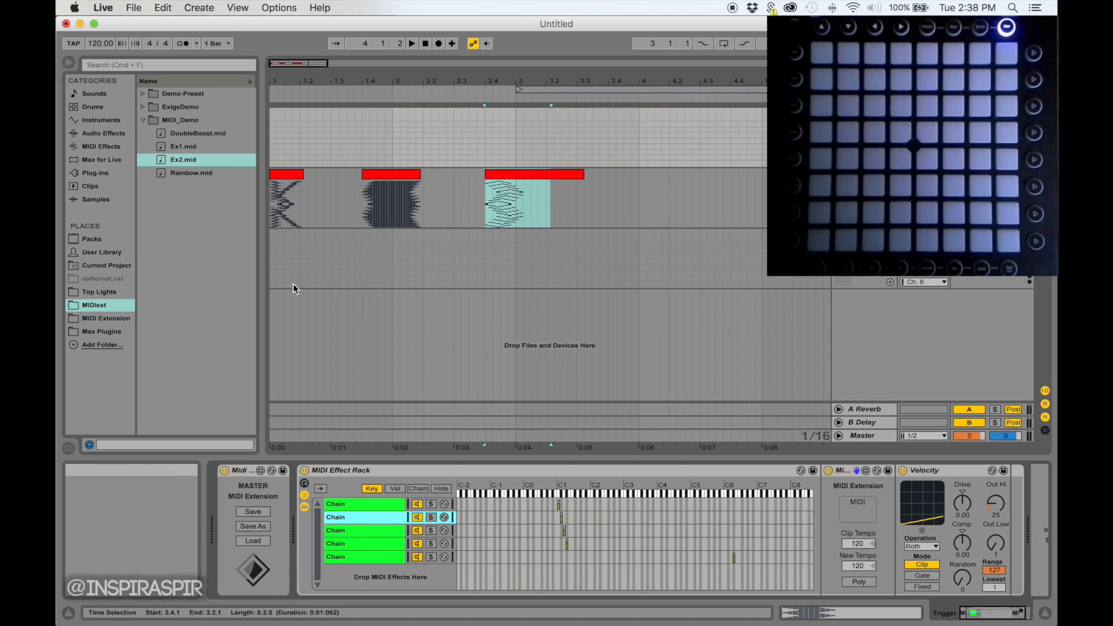
{"action": "left_click_drag", "start_coordinate": [194, 158], "coordinate": [771, 455]}
{"action": "left_click_drag", "start_coordinate": [864, 503], "coordinate": [864, 503]}
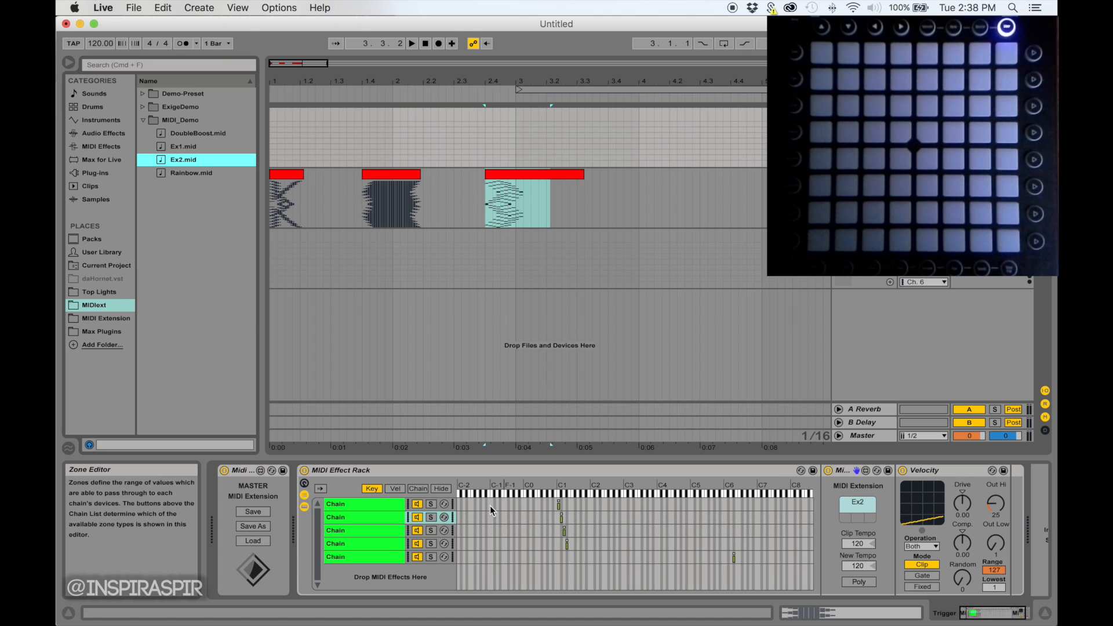
{"action": "left_click", "coordinate": [367, 503]}
{"action": "left_click_drag", "start_coordinate": [209, 161], "coordinate": [913, 529]}
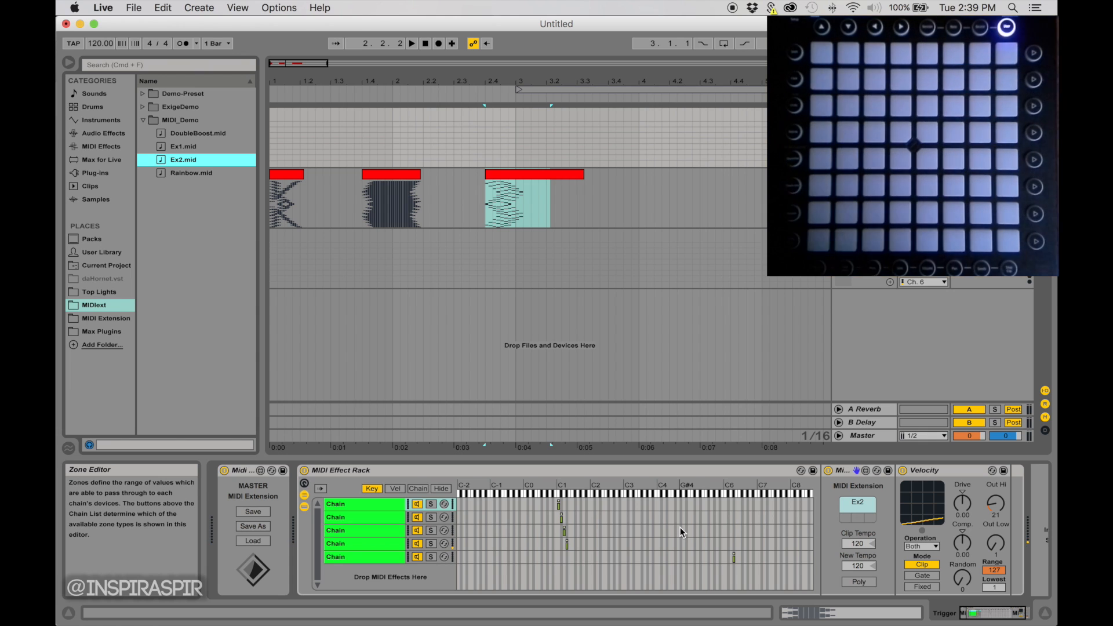
{"action": "left_click", "coordinate": [382, 545]}
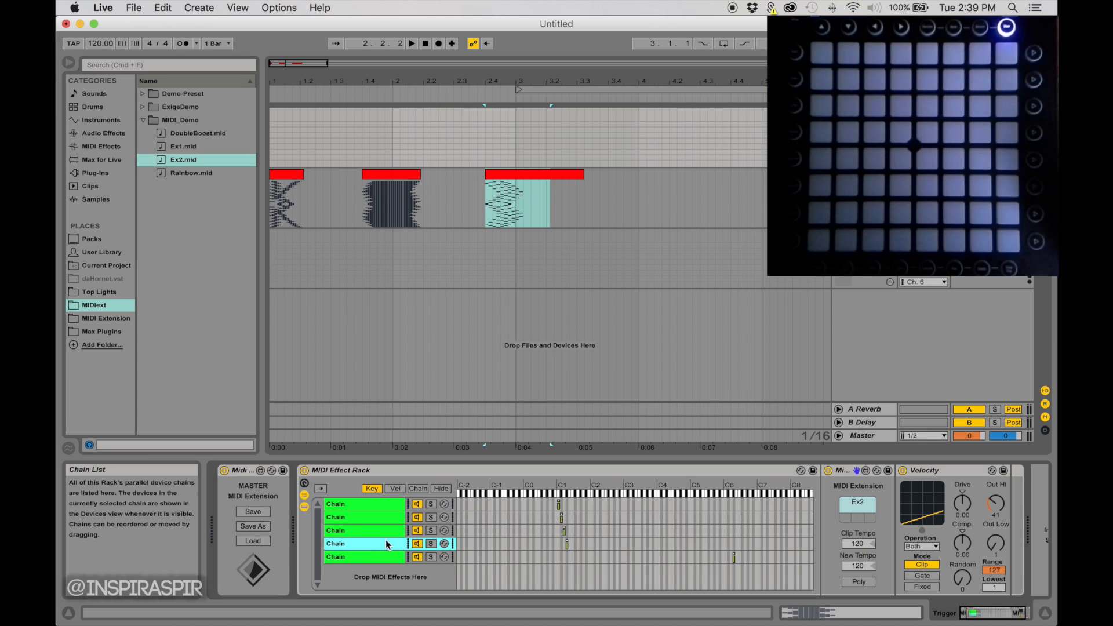
{"action": "left_click", "coordinate": [380, 557]}
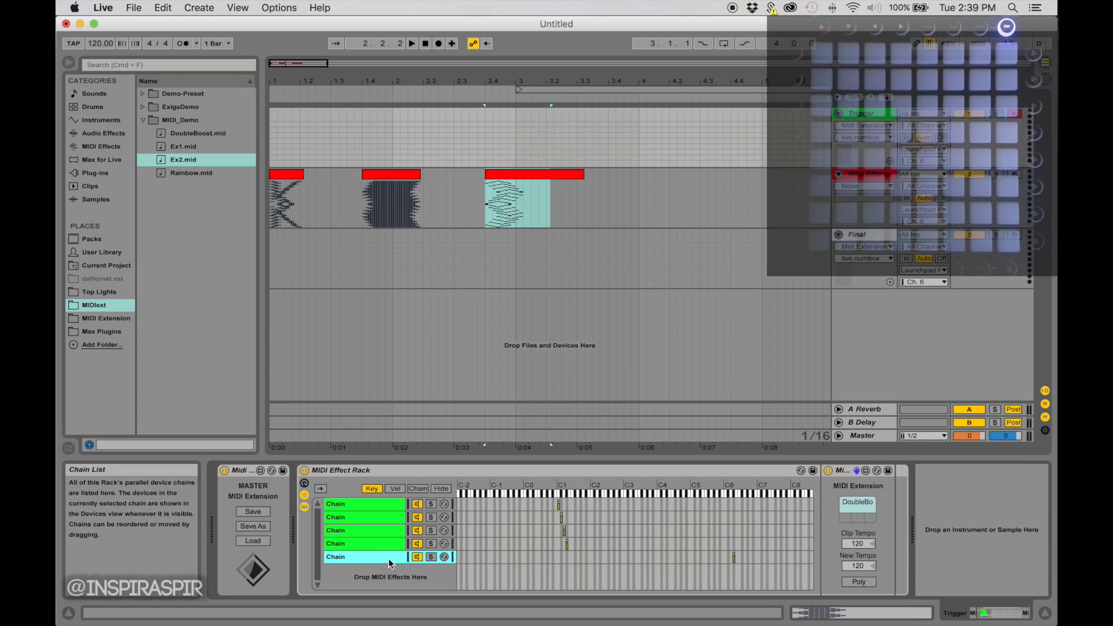
Step: Save the Master MIDI Extension preset as PresetDemo in the MIDI_Demo folder
{"action": "left_click", "coordinate": [252, 513]}
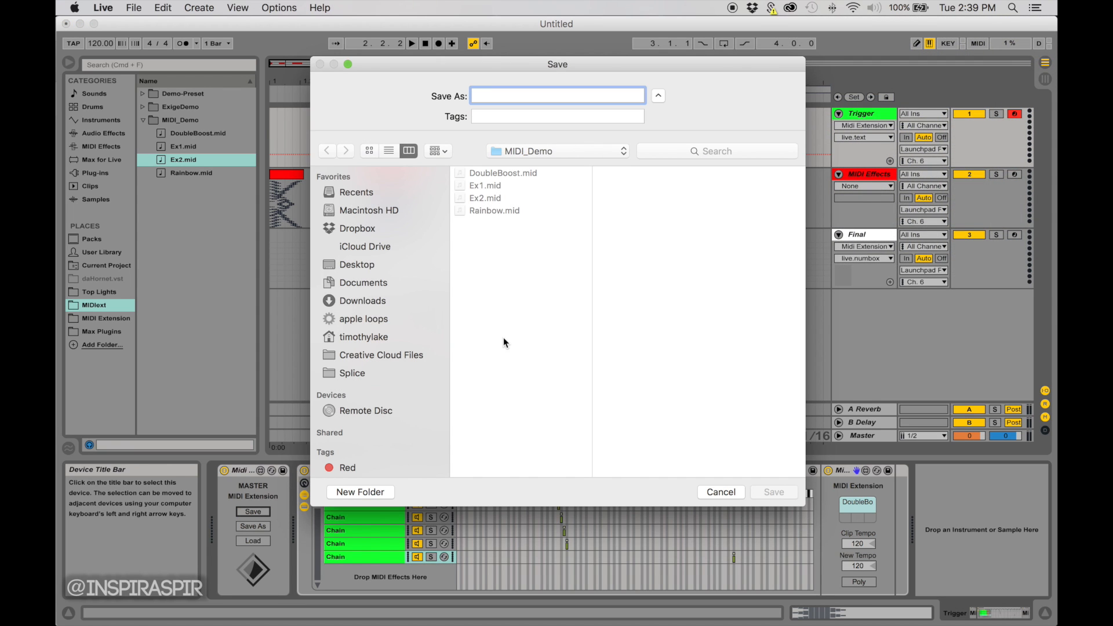
{"action": "type", "text": "P"}
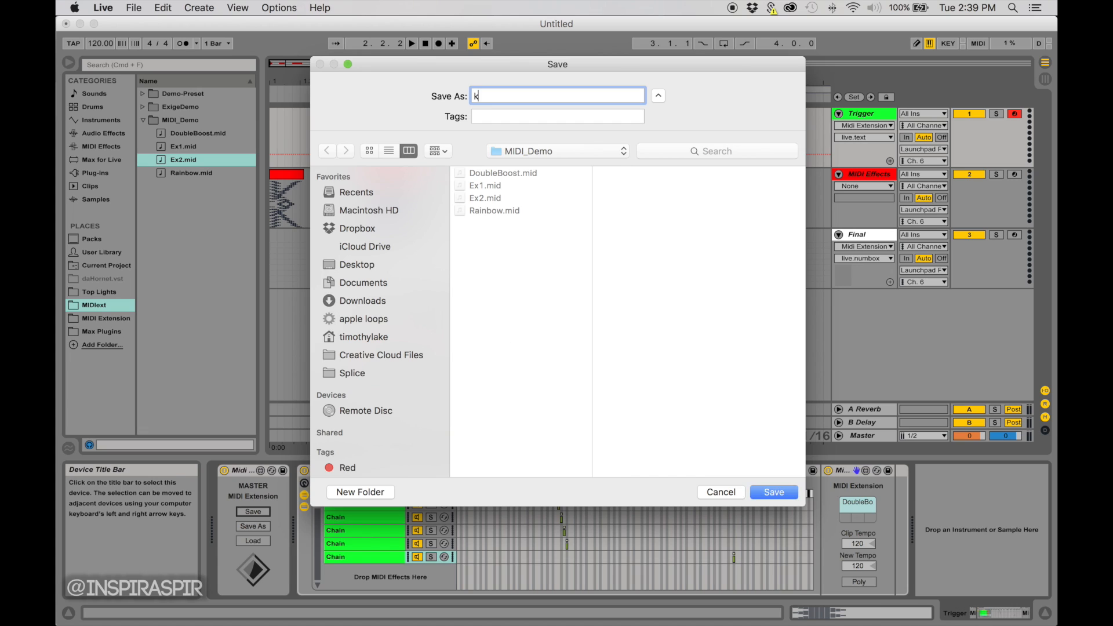
{"action": "key", "text": "BackSpace"}
{"action": "type", "text": "PresetDemo"}
{"action": "left_click", "coordinate": [768, 492]}
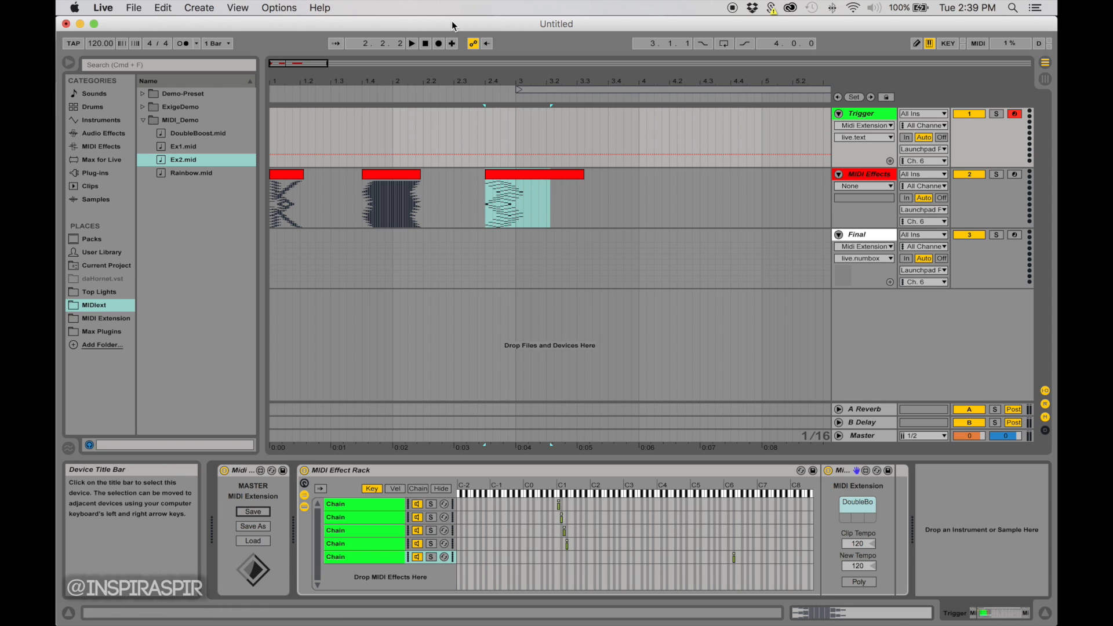
Step: Save the Live Set as Demo.als in the Light Projects folder on the Desktop
{"action": "key", "text": "shift+super+s"}
{"action": "type", "text": "Demon.als"}
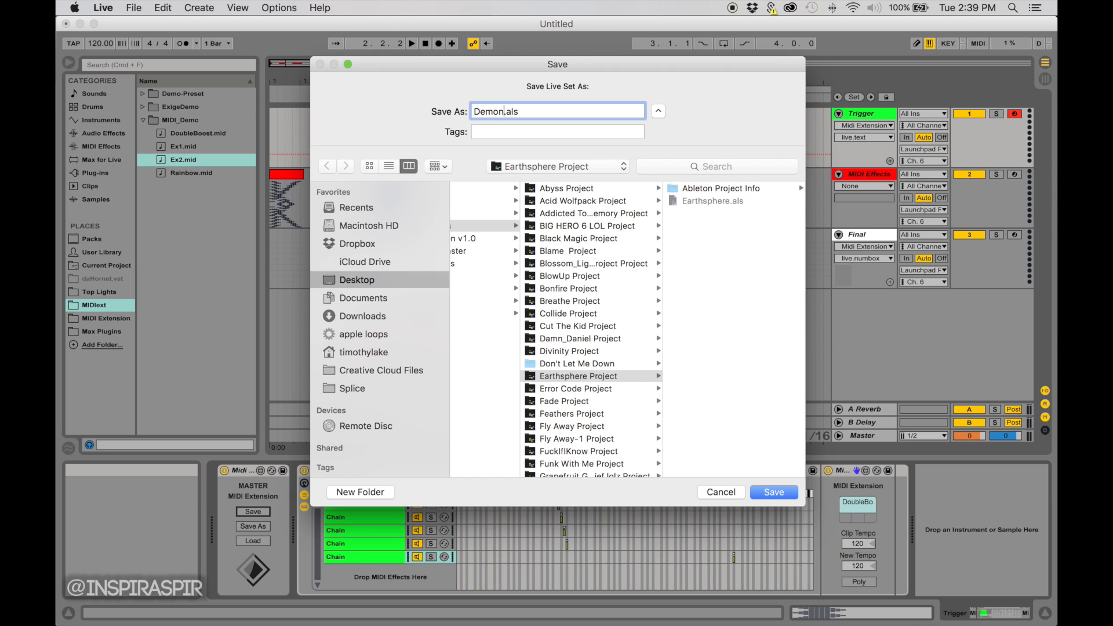
{"action": "left_click", "coordinate": [475, 228]}
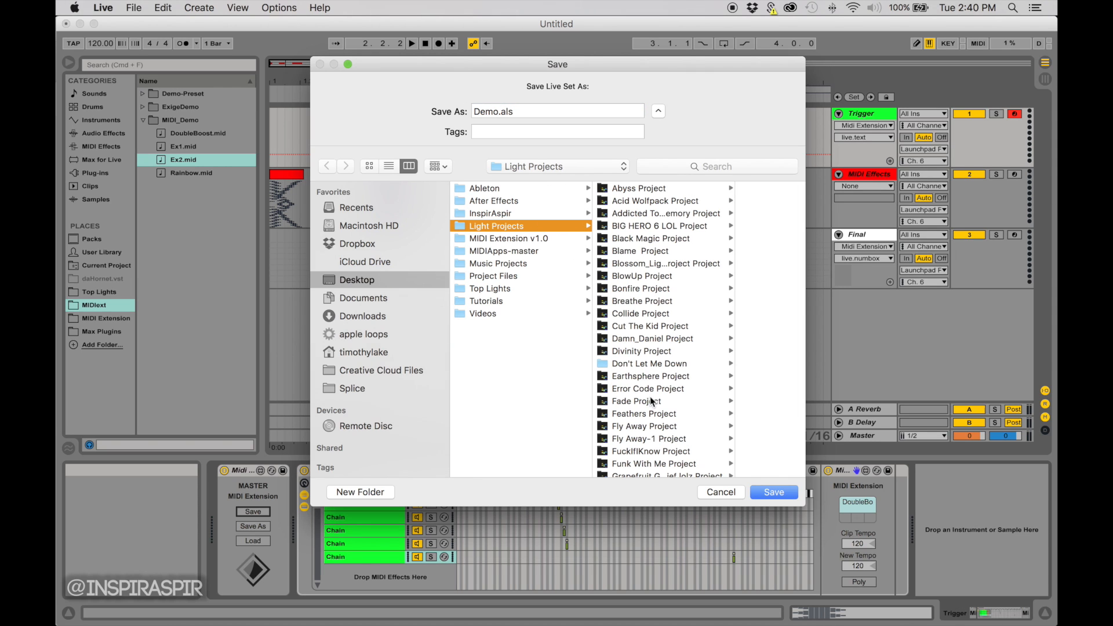
{"action": "left_click", "coordinate": [754, 492]}
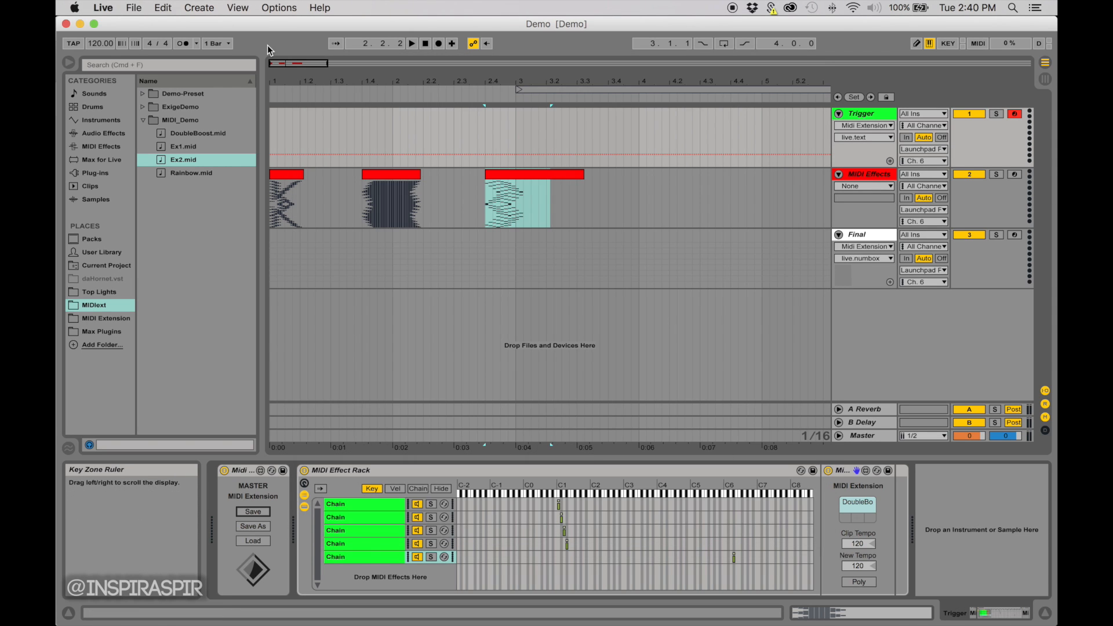
Step: Start a new Live Set, and reopen the Demo set from the recent sets
{"action": "left_click", "coordinate": [137, 7]}
{"action": "left_click", "coordinate": [151, 19]}
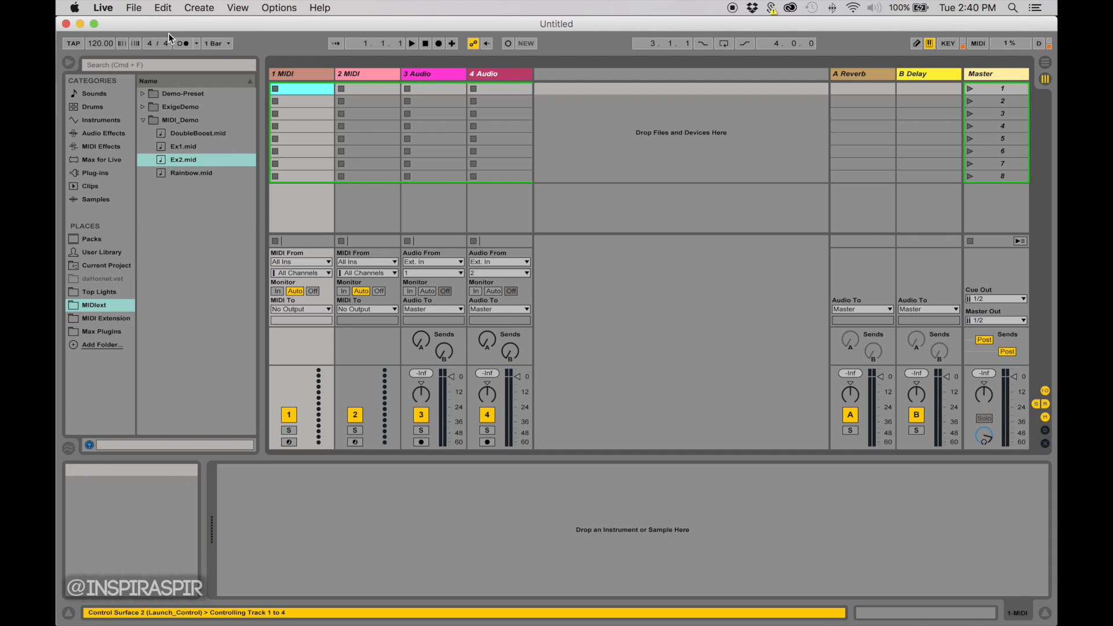
{"action": "left_click", "coordinate": [136, 7]}
{"action": "mouse_move", "coordinate": [152, 47]}
{"action": "left_click", "coordinate": [364, 44]}
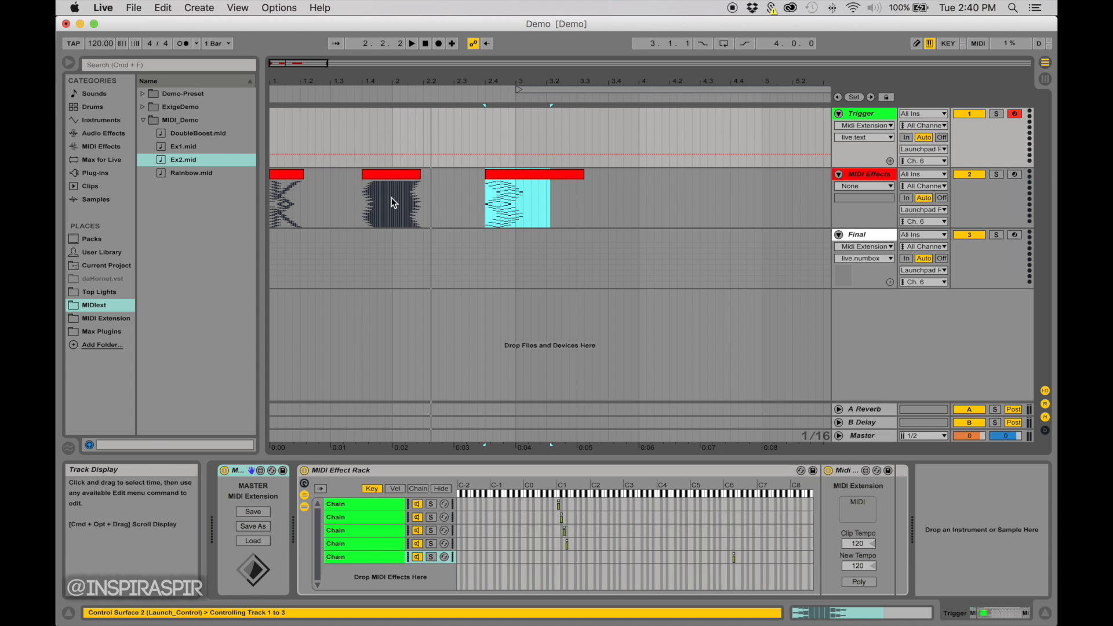
Step: Examine the MIDI Extension clip slots and Velocity devices of the Trigger track's first four rack chains
{"action": "left_click", "coordinate": [867, 115]}
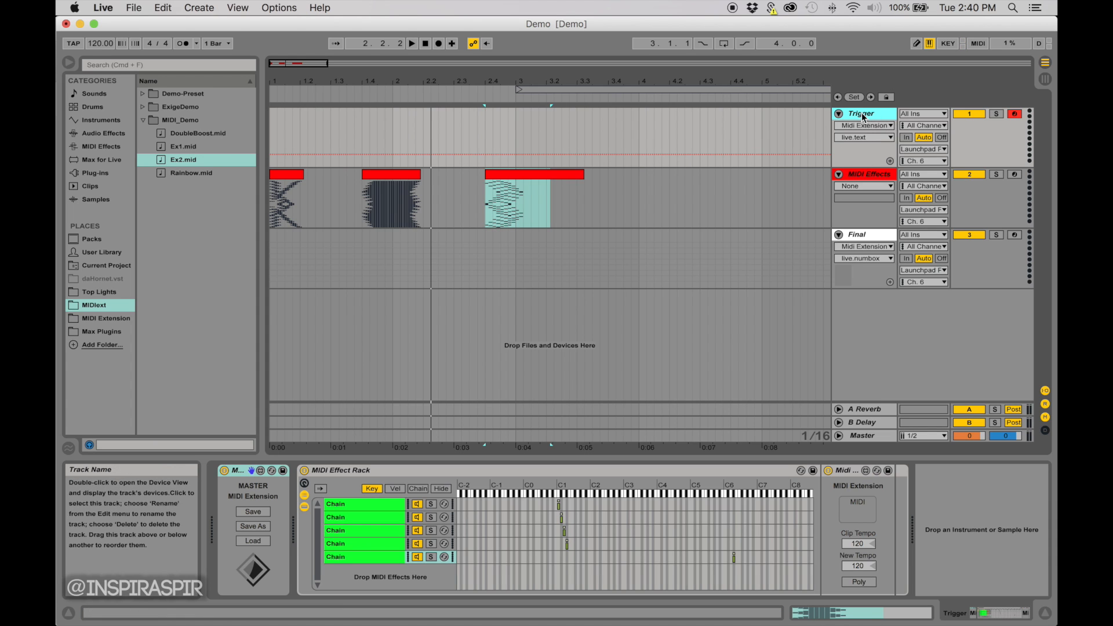
{"action": "left_click", "coordinate": [368, 504]}
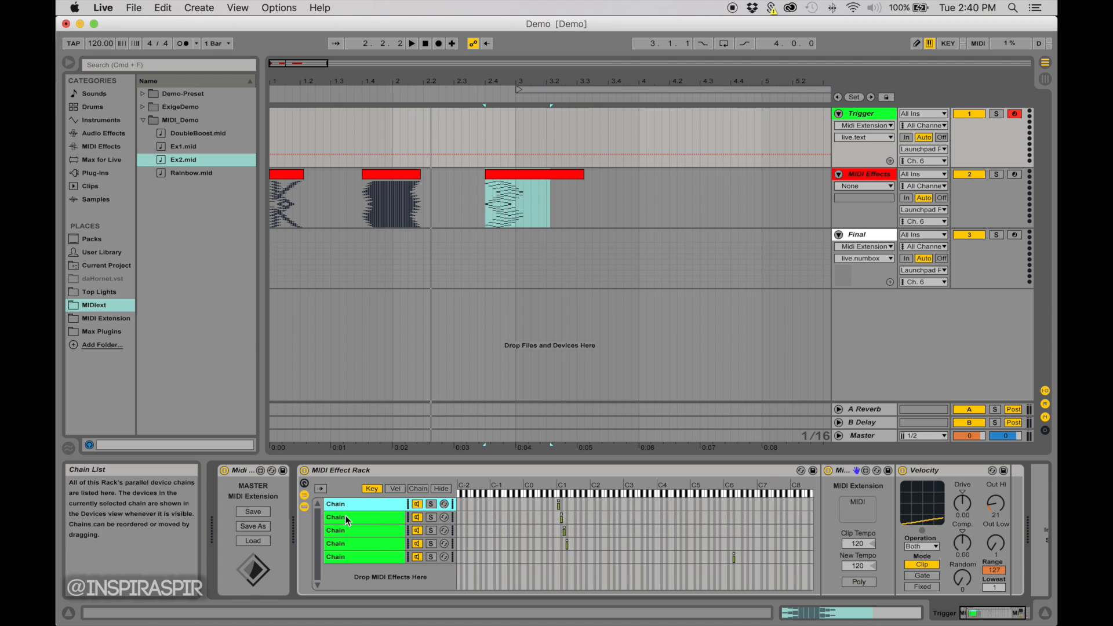
{"action": "key", "text": "Down"}
{"action": "key", "text": "Down"}
{"action": "key", "text": "Down"}
{"action": "key", "text": "Up"}
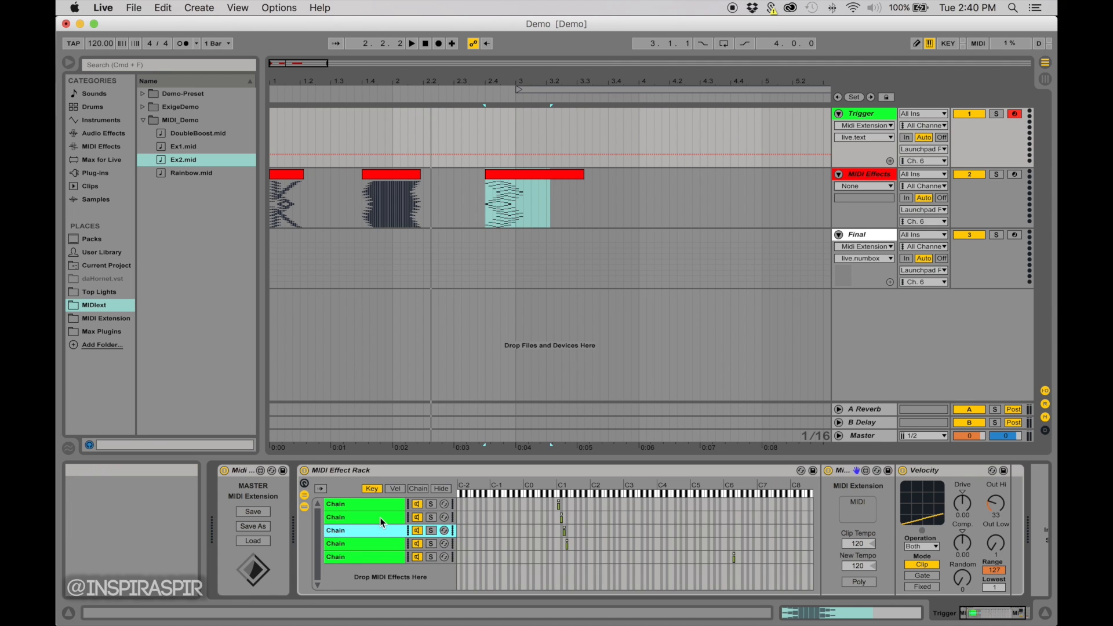
{"action": "key", "text": "Up"}
{"action": "key", "text": "Up"}
{"action": "key", "text": "Down"}
{"action": "key", "text": "Down"}
{"action": "key", "text": "Down"}
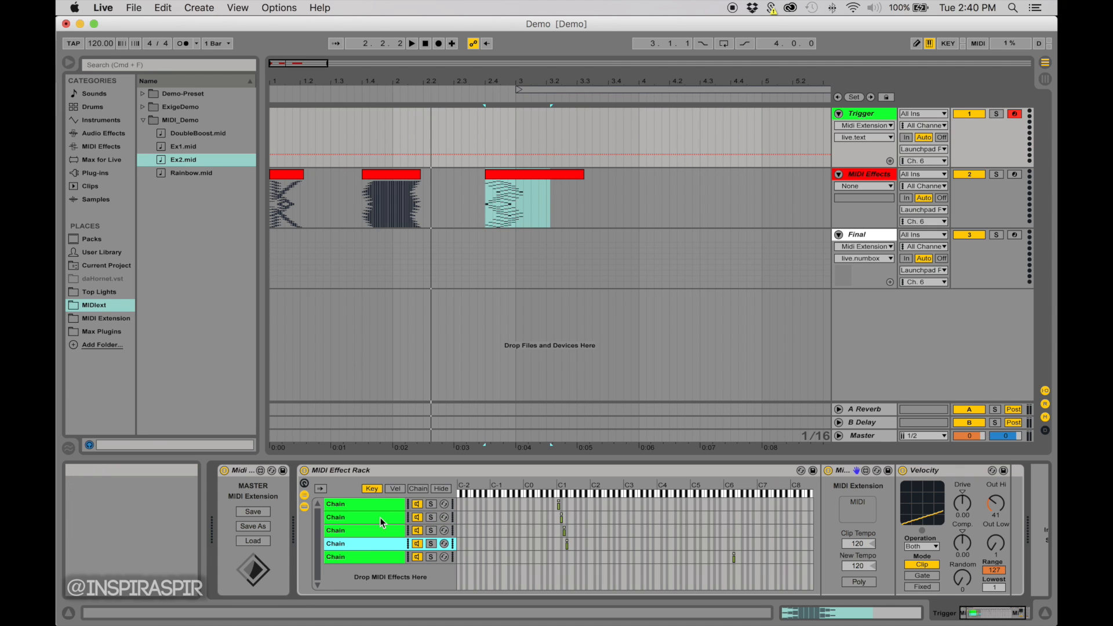
{"action": "scroll", "coordinate": [444, 525], "scroll_direction": "right", "scroll_amount": 3}
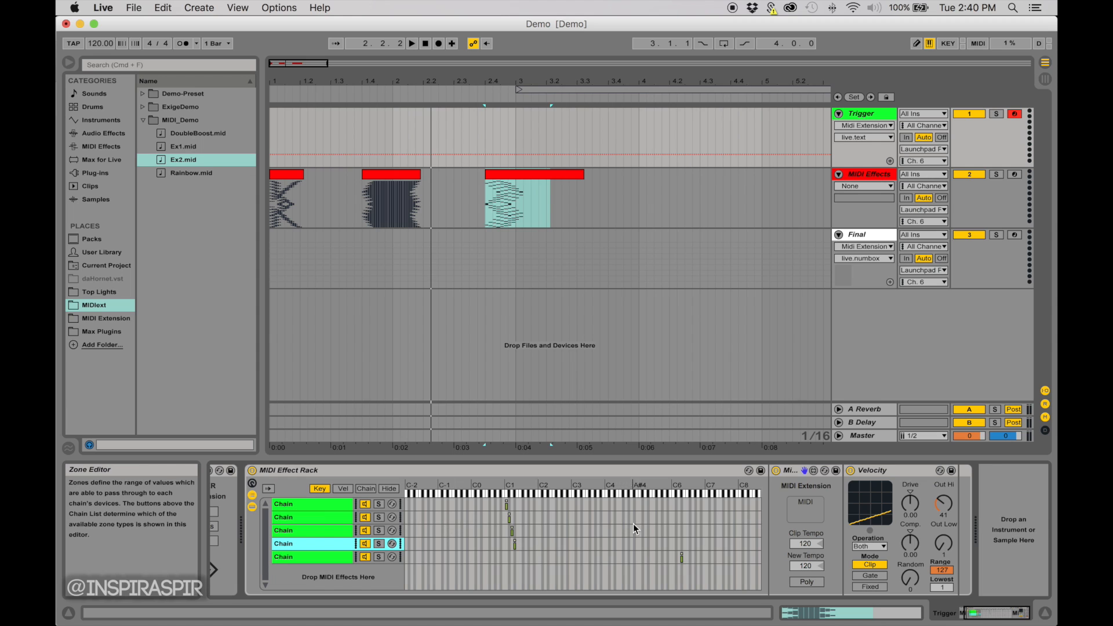
{"action": "scroll", "coordinate": [709, 526], "scroll_direction": "left", "scroll_amount": 3}
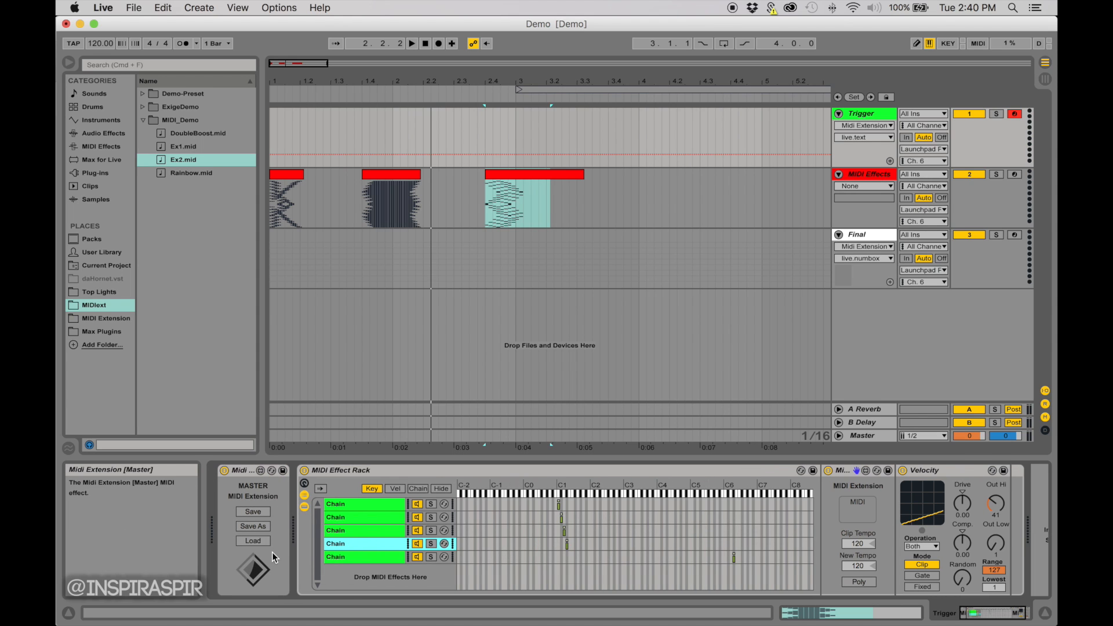
Step: Load the PresetDemo preset into the Master MIDI Extension from Applications > Max 6.1 > MIDIext > MIDI_Demo
{"action": "left_click", "coordinate": [259, 540]}
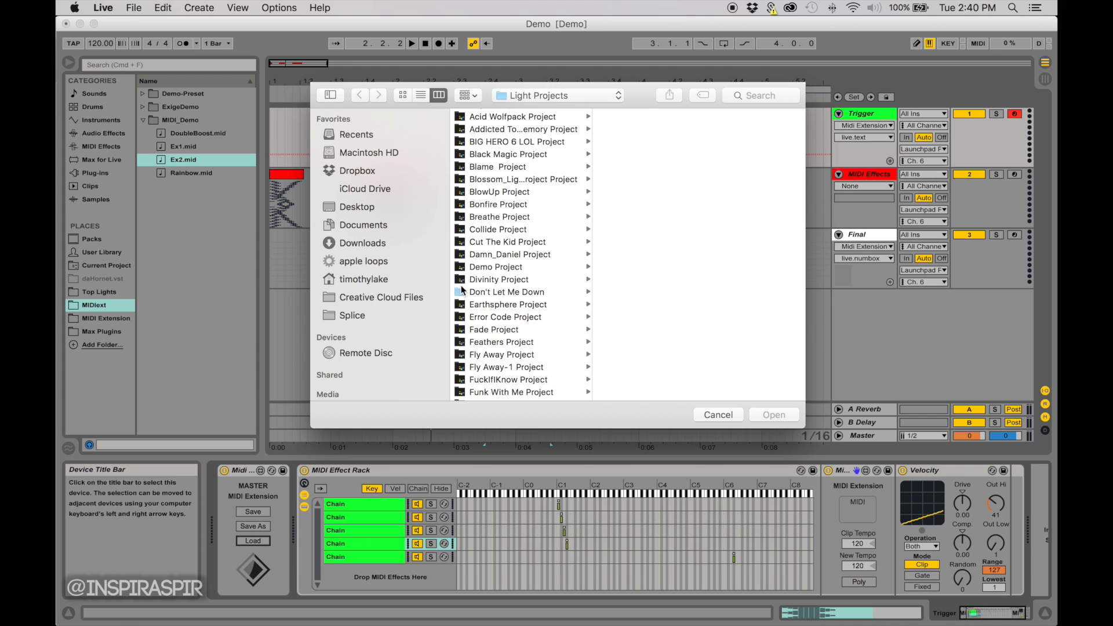
{"action": "left_click", "coordinate": [358, 153]}
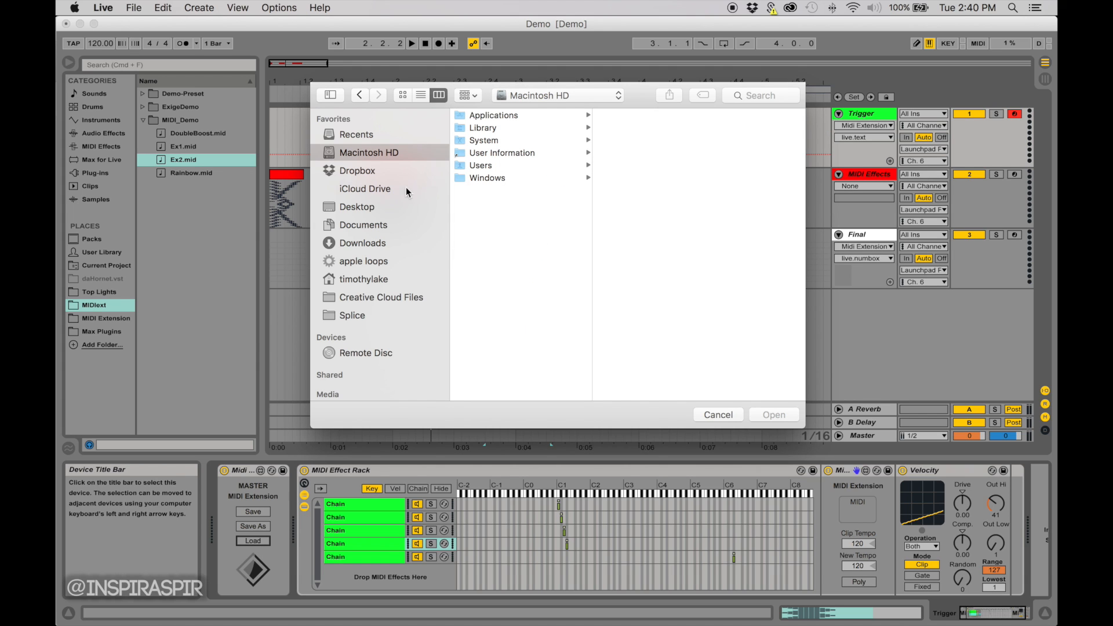
{"action": "left_click", "coordinate": [493, 116]}
{"action": "scroll", "coordinate": [649, 235], "scroll_direction": "down", "scroll_amount": 15}
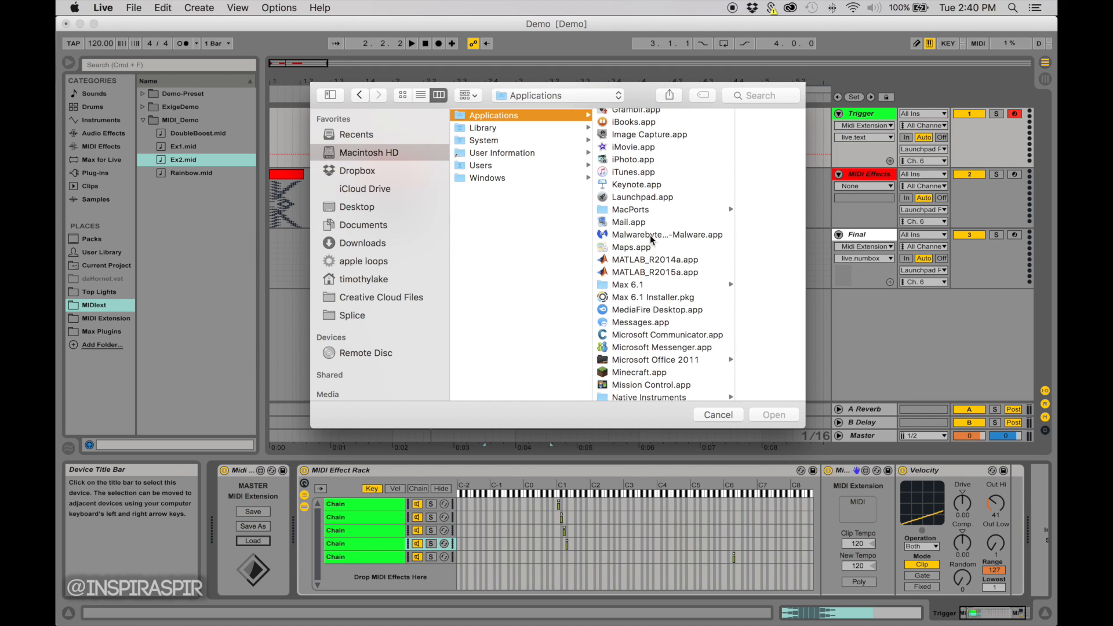
{"action": "left_click", "coordinate": [639, 283]}
{"action": "left_click", "coordinate": [731, 176]}
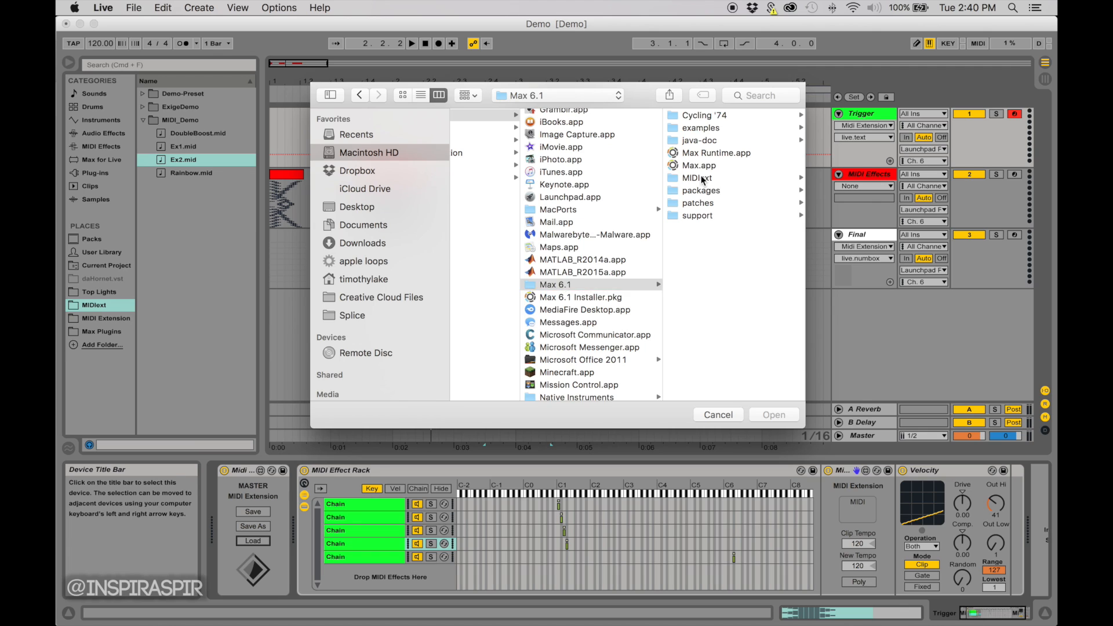
{"action": "left_click", "coordinate": [707, 140]}
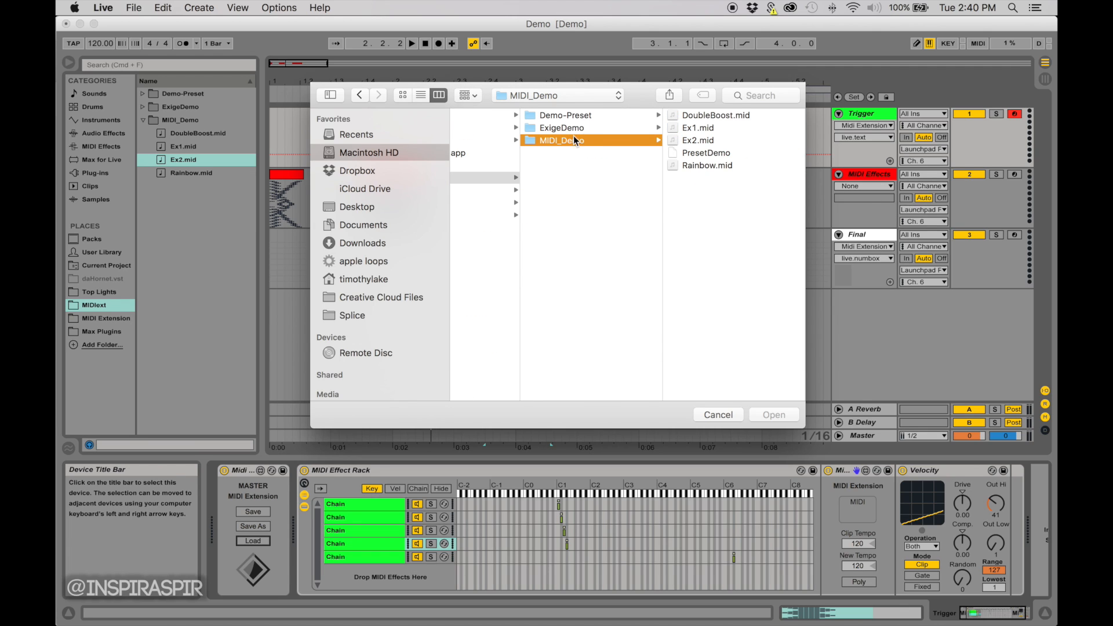
{"action": "left_click", "coordinate": [701, 153]}
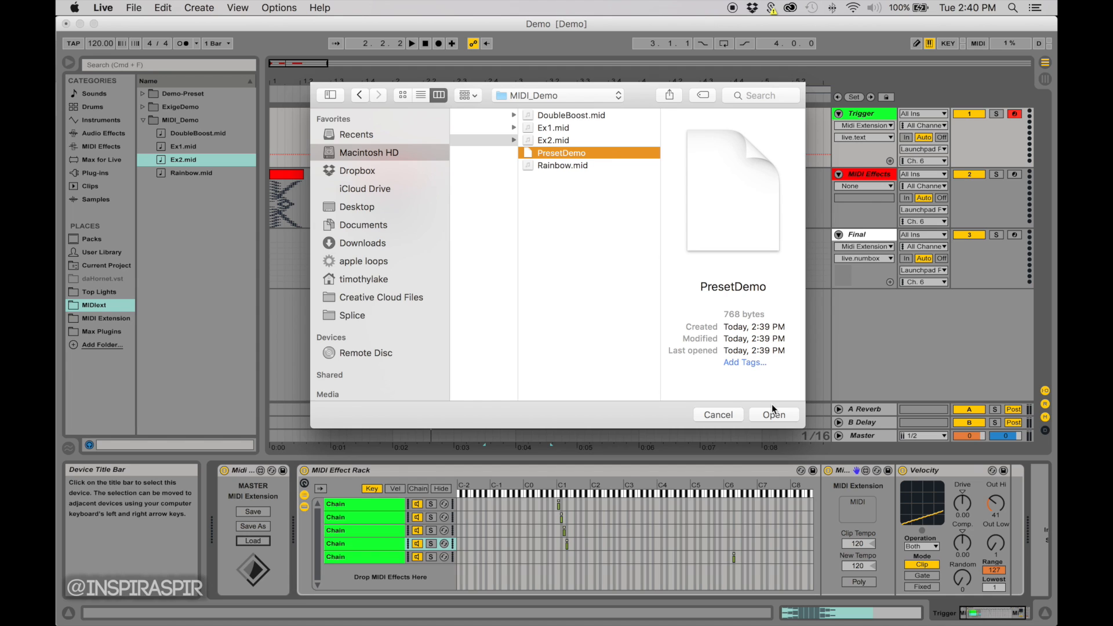
{"action": "left_click", "coordinate": [775, 416]}
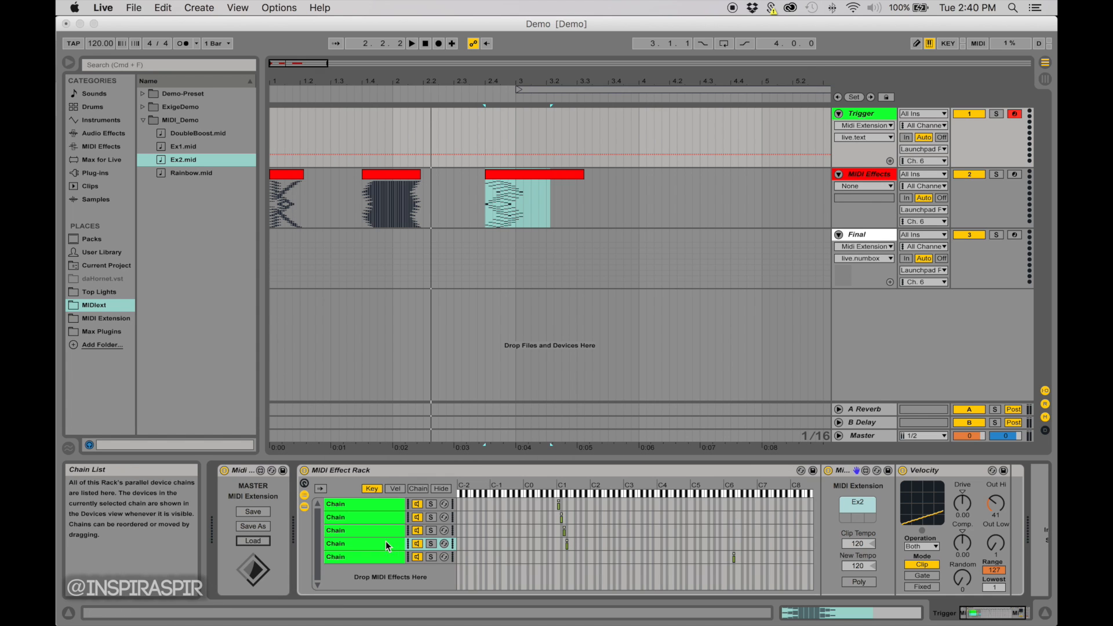
Step: Check the MIDI Extension clips of the second, first, fourth and fifth chains
{"action": "left_click", "coordinate": [746, 532]}
{"action": "left_click", "coordinate": [335, 517]}
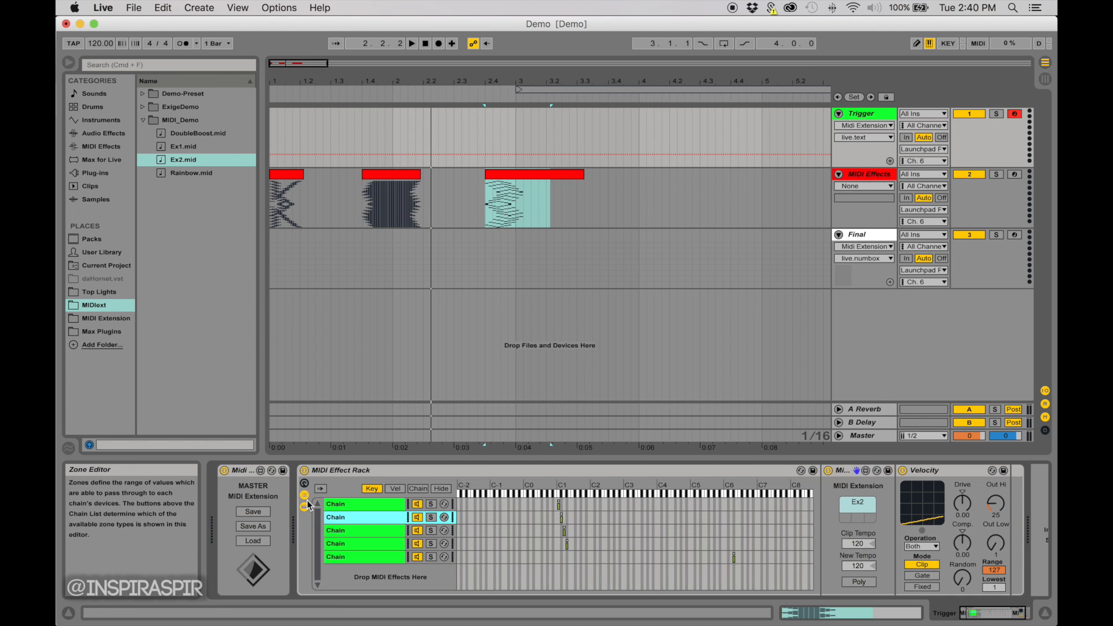
{"action": "left_click", "coordinate": [336, 503]}
{"action": "left_click", "coordinate": [339, 544]}
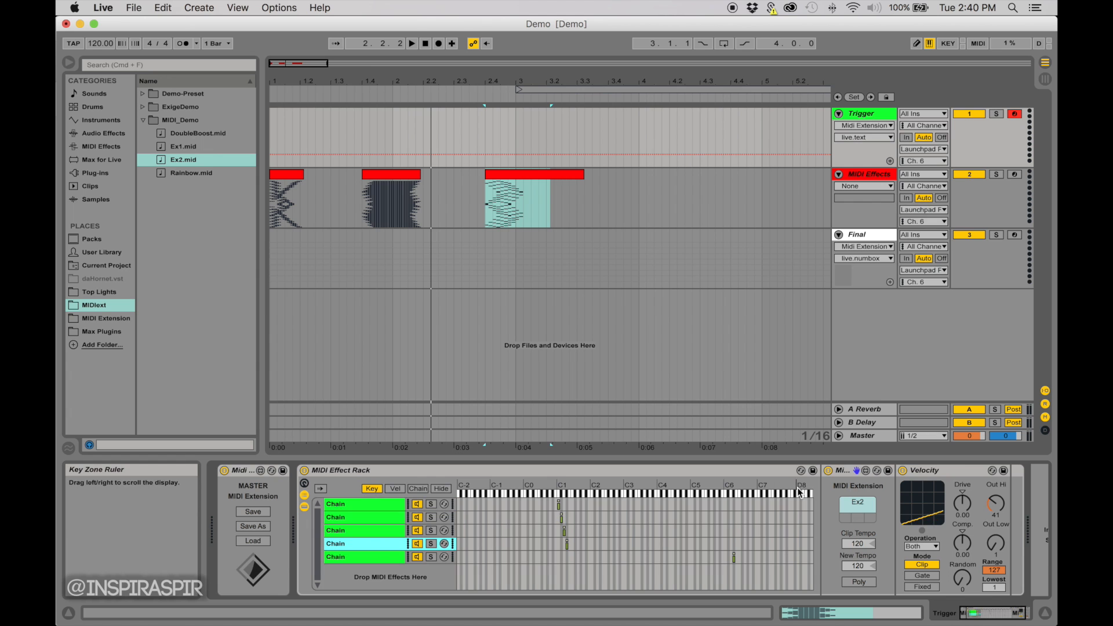
{"action": "left_click", "coordinate": [341, 559]}
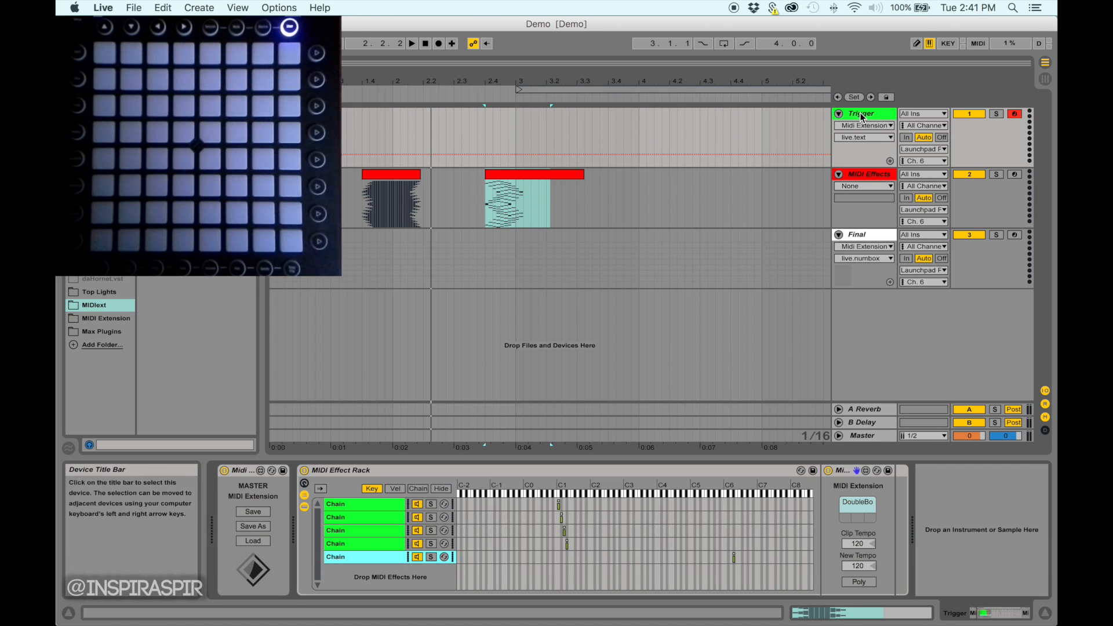
Step: View the commands available for the last MIDI Effects clip, including Export MIDI Clip, and return to the Trigger track's devices
{"action": "left_click", "coordinate": [862, 176]}
{"action": "left_click", "coordinate": [864, 138]}
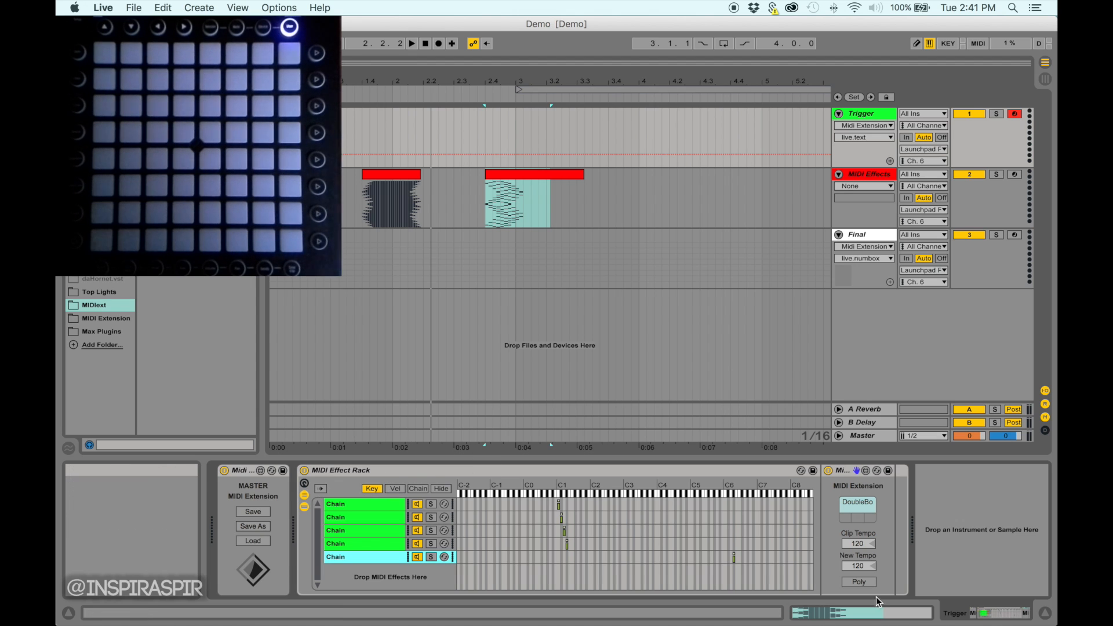
{"action": "left_click", "coordinate": [510, 173]}
{"action": "right_click", "coordinate": [527, 179]}
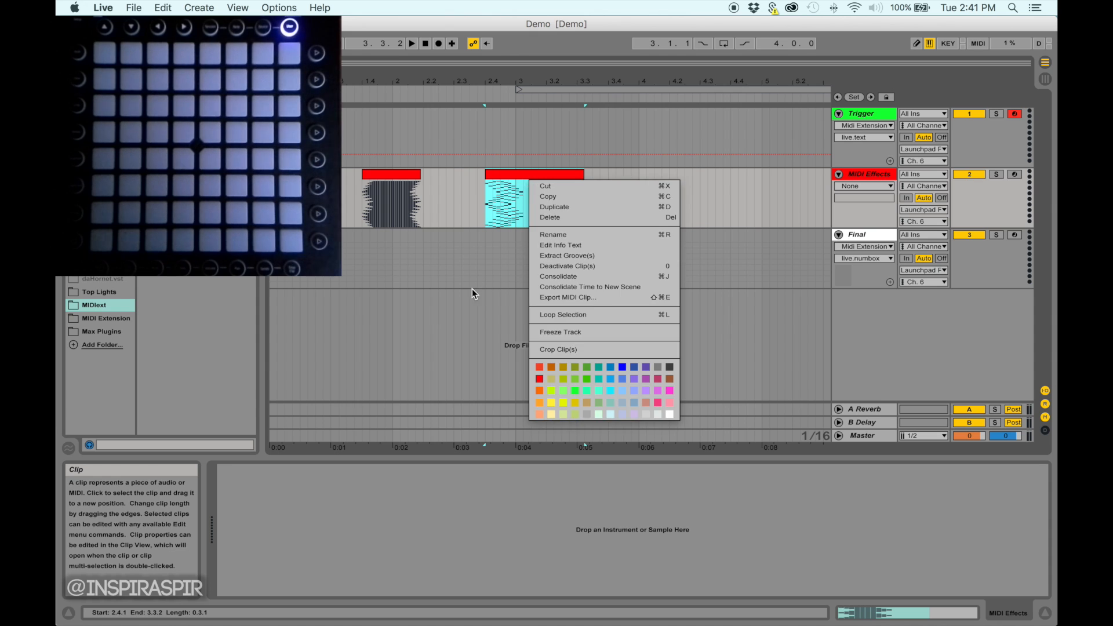
{"action": "left_click", "coordinate": [472, 288]}
{"action": "left_click", "coordinate": [880, 116]}
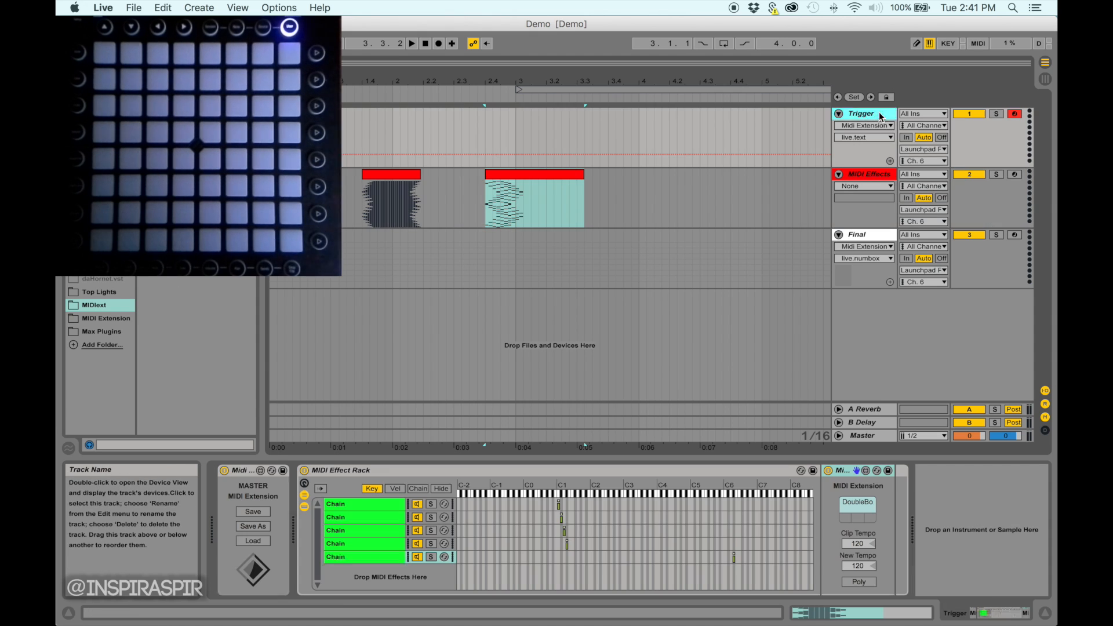
Step: Try New Tempo values of 193 and 20 on the first chain's MIDI Extension, and settle on 80
{"action": "left_click", "coordinate": [365, 557]}
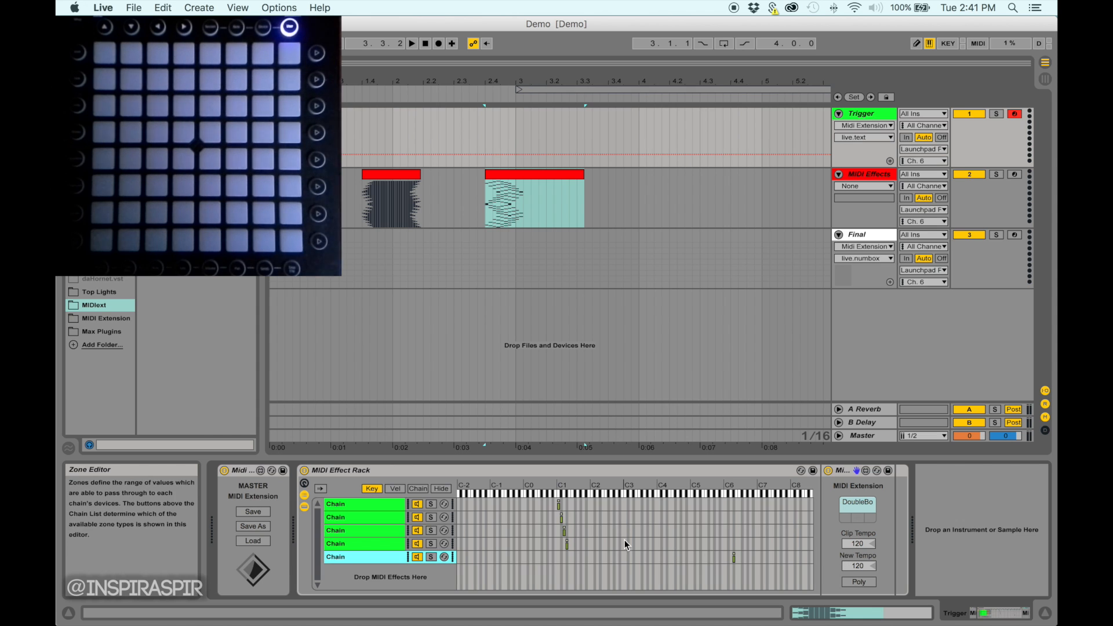
{"action": "left_click", "coordinate": [365, 504]}
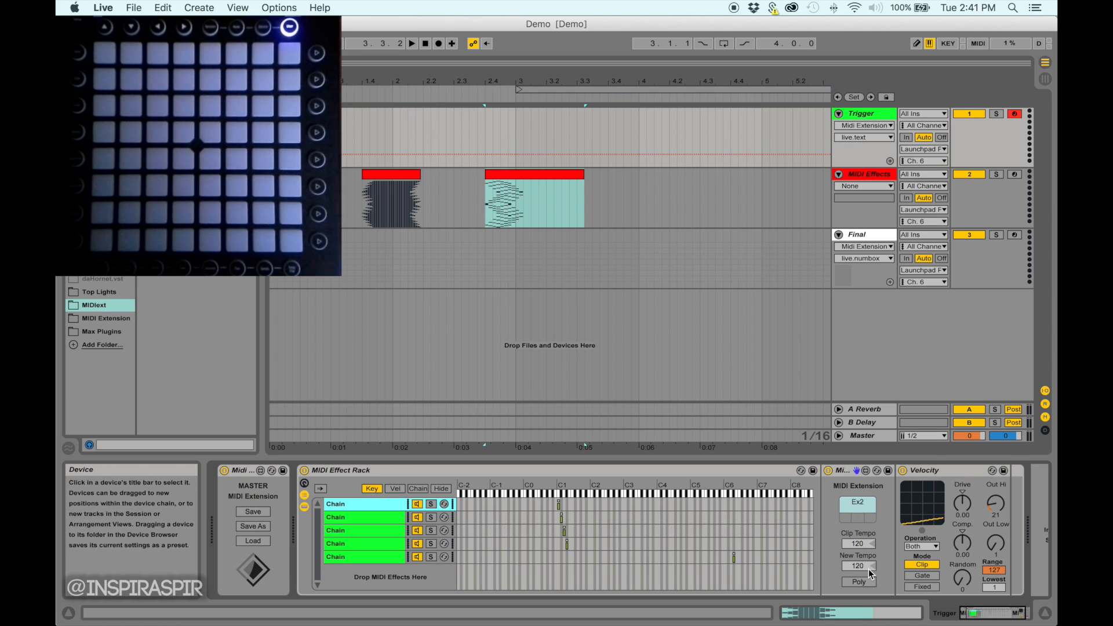
{"action": "left_click_drag", "start_coordinate": [869, 568], "coordinate": [868, 468]}
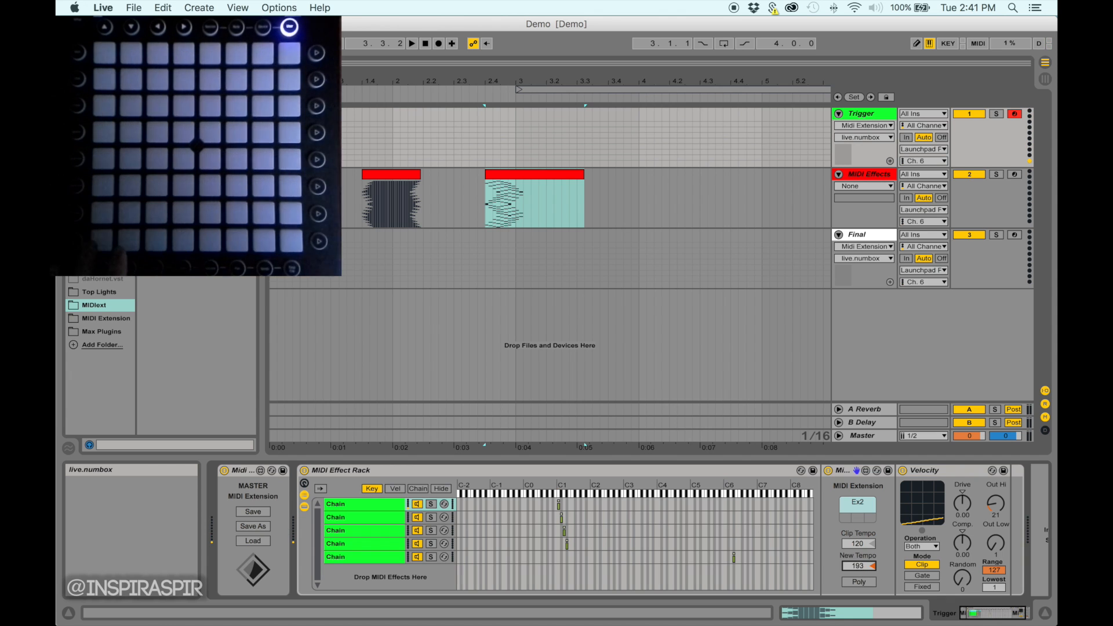
{"action": "type", "text": "20"}
{"action": "key", "text": "Return"}
{"action": "type", "text": "80"}
{"action": "key", "text": "Return"}
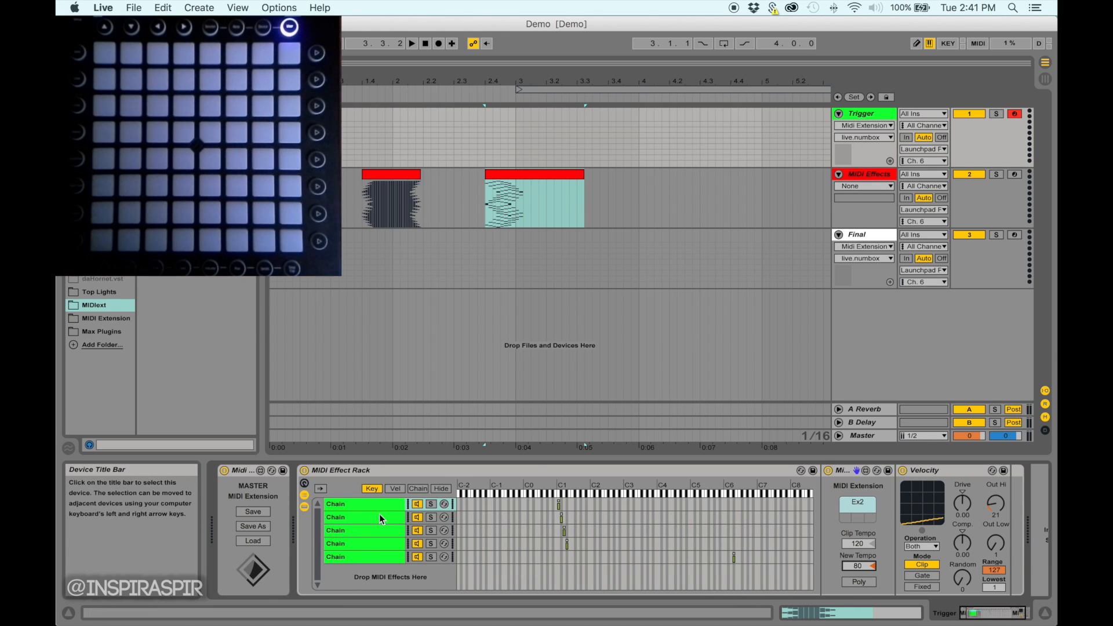
Step: Check the MIDI Extension and Velocity devices of the second and third chains, and list the browser's MIDI Effects devices
{"action": "scroll", "coordinate": [379, 542], "scroll_direction": "right", "scroll_amount": 2}
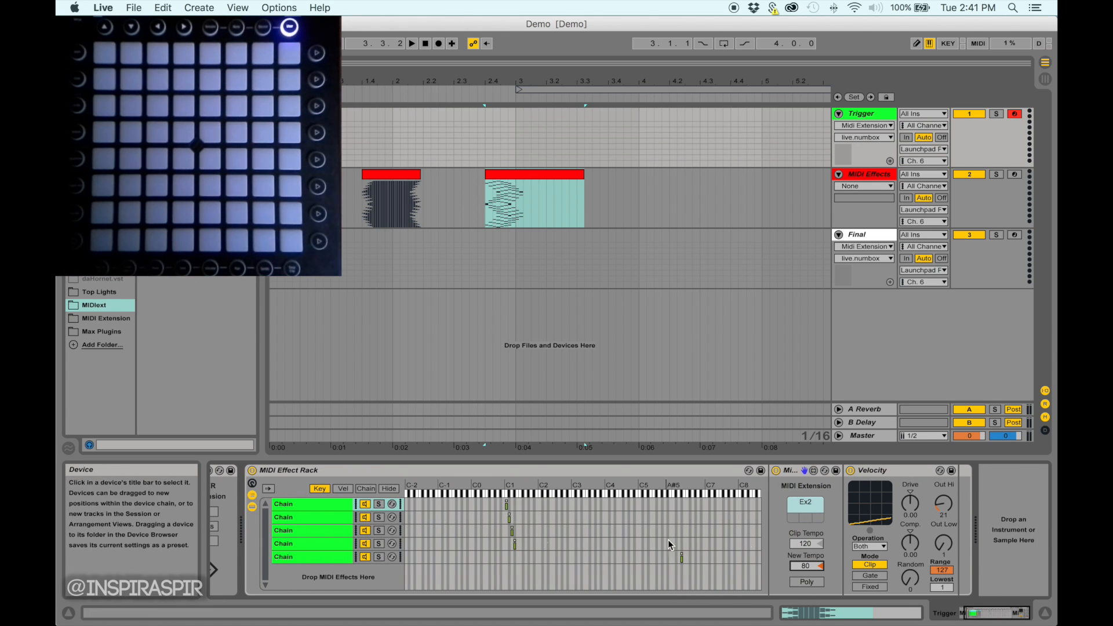
{"action": "left_click", "coordinate": [307, 517]}
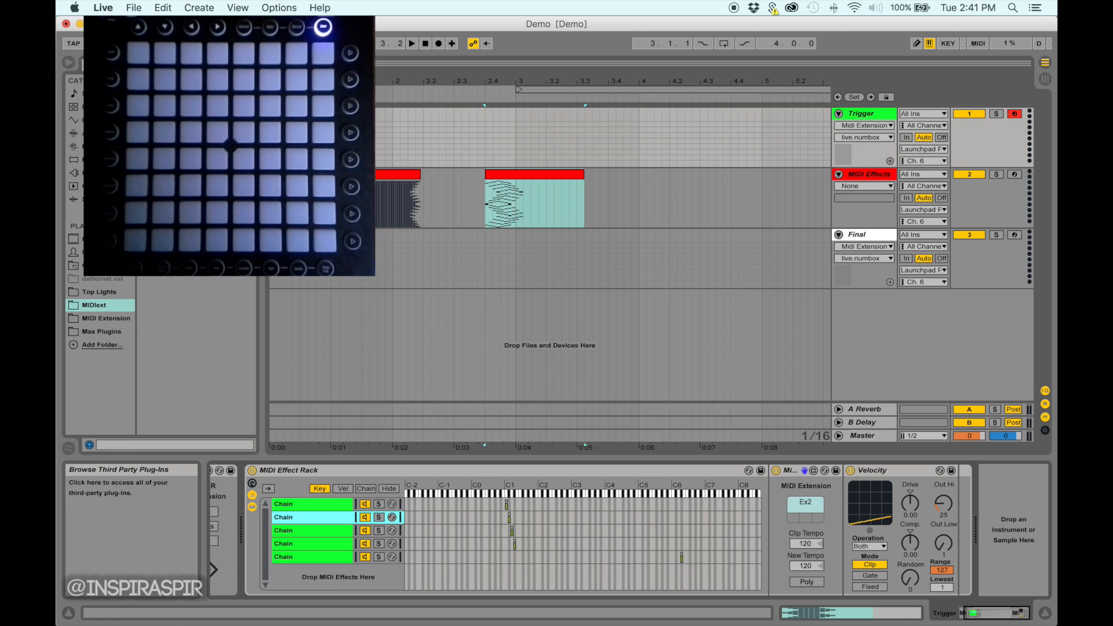
{"action": "left_click", "coordinate": [101, 146]}
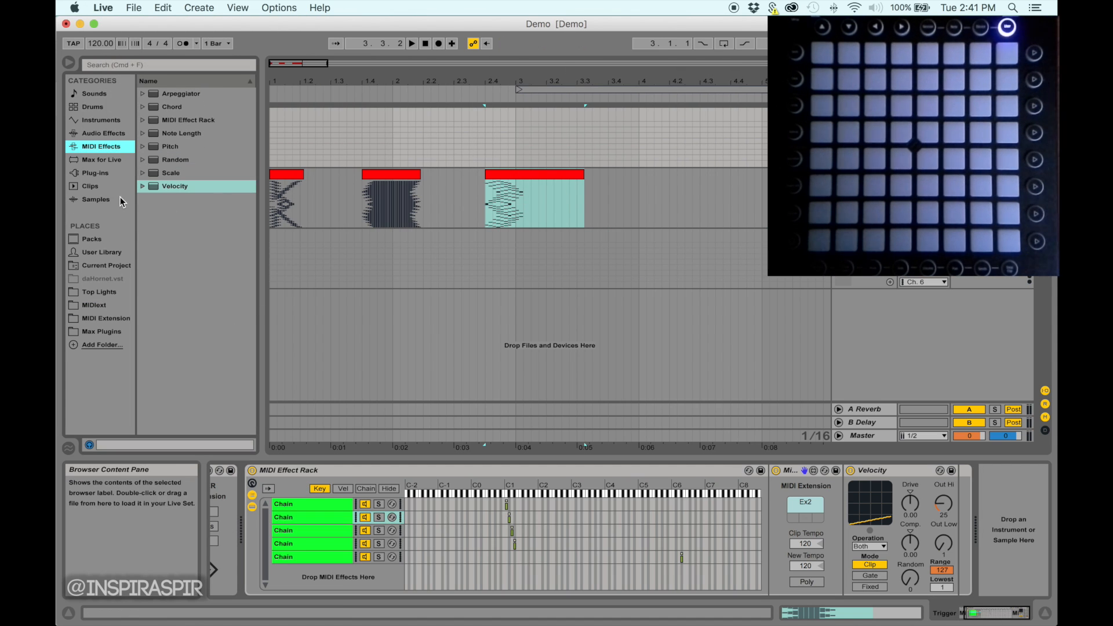
{"action": "left_click", "coordinate": [316, 532]}
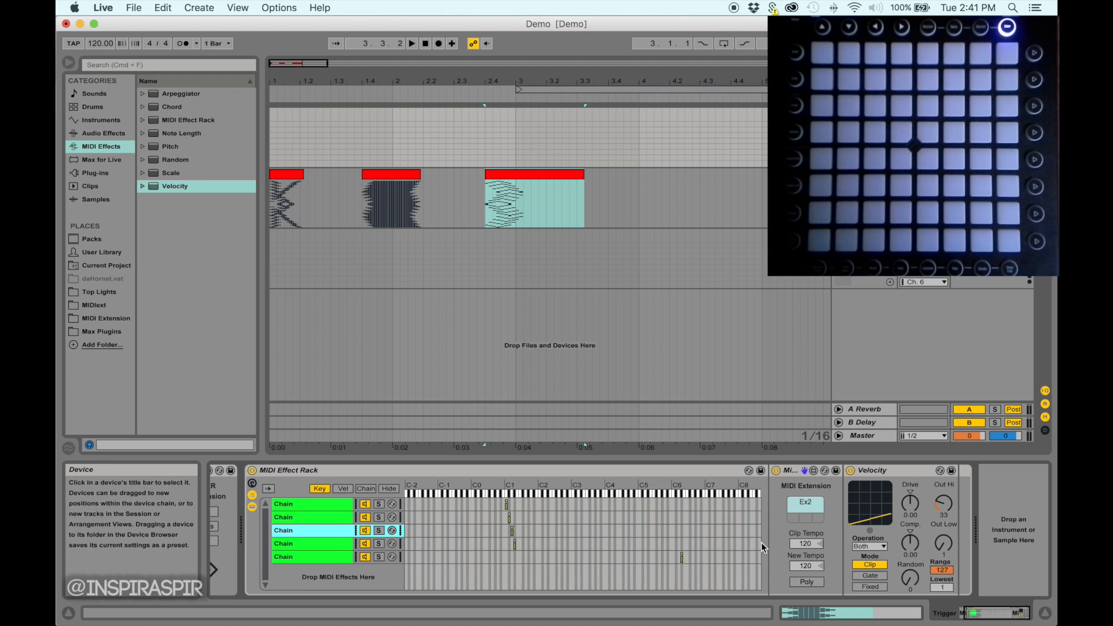
{"action": "scroll", "coordinate": [305, 546], "scroll_direction": "left", "scroll_amount": 2}
{"action": "scroll", "coordinate": [305, 545], "scroll_direction": "left", "scroll_amount": 2}
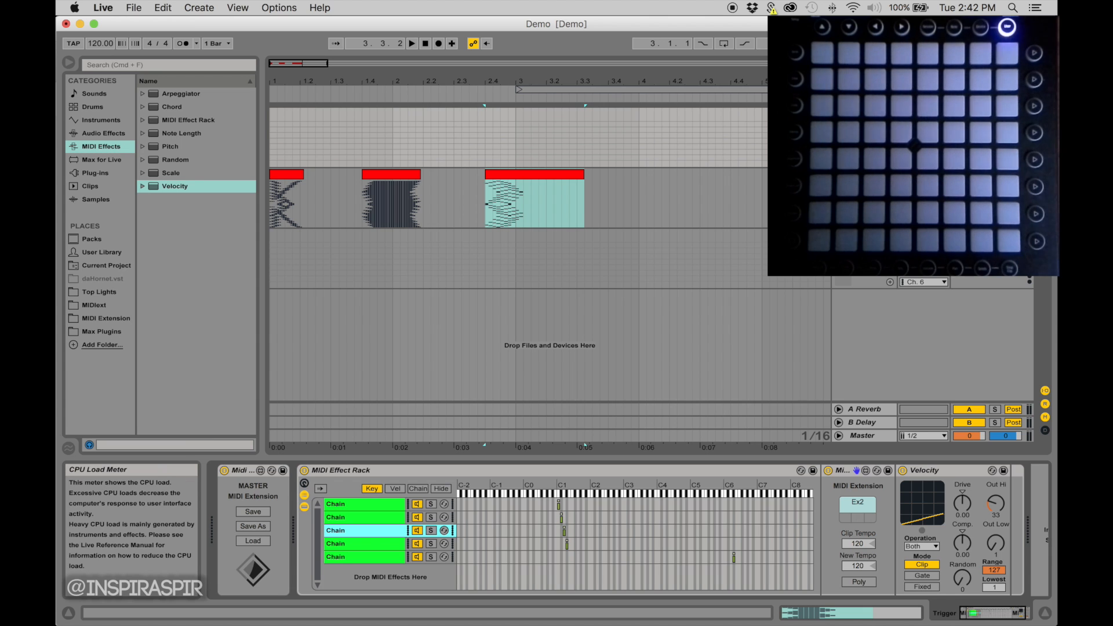
Step: Select the arrangement time from 1.1.1 to 4.1.2 across the Trigger, MIDI Effects and Final tracks
{"action": "left_click", "coordinate": [624, 129]}
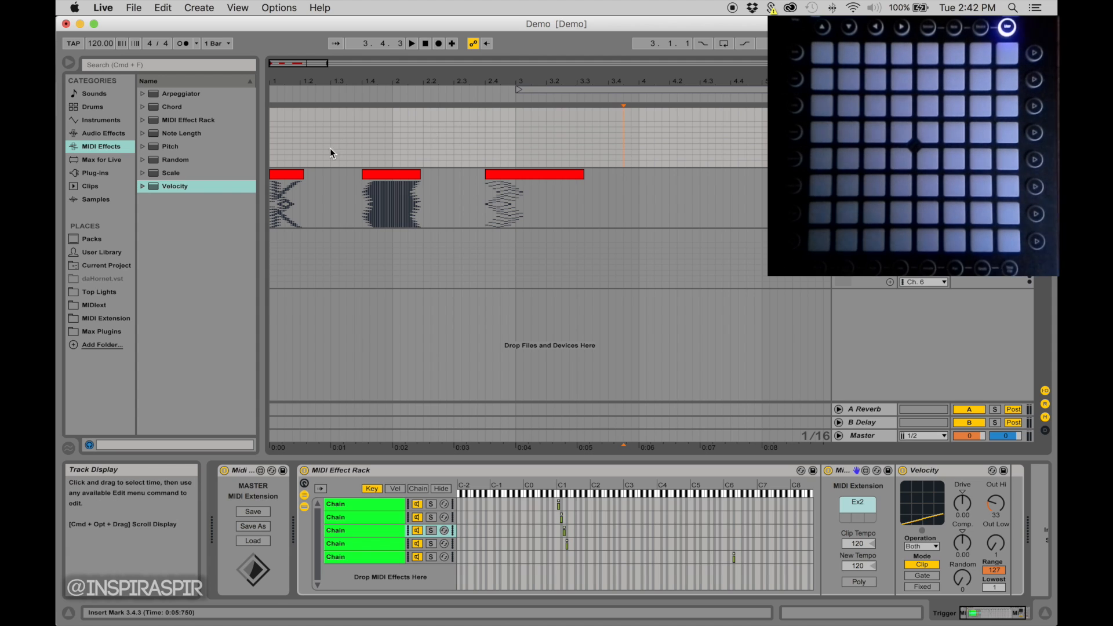
{"action": "left_click_drag", "start_coordinate": [270, 137], "coordinate": [569, 257]}
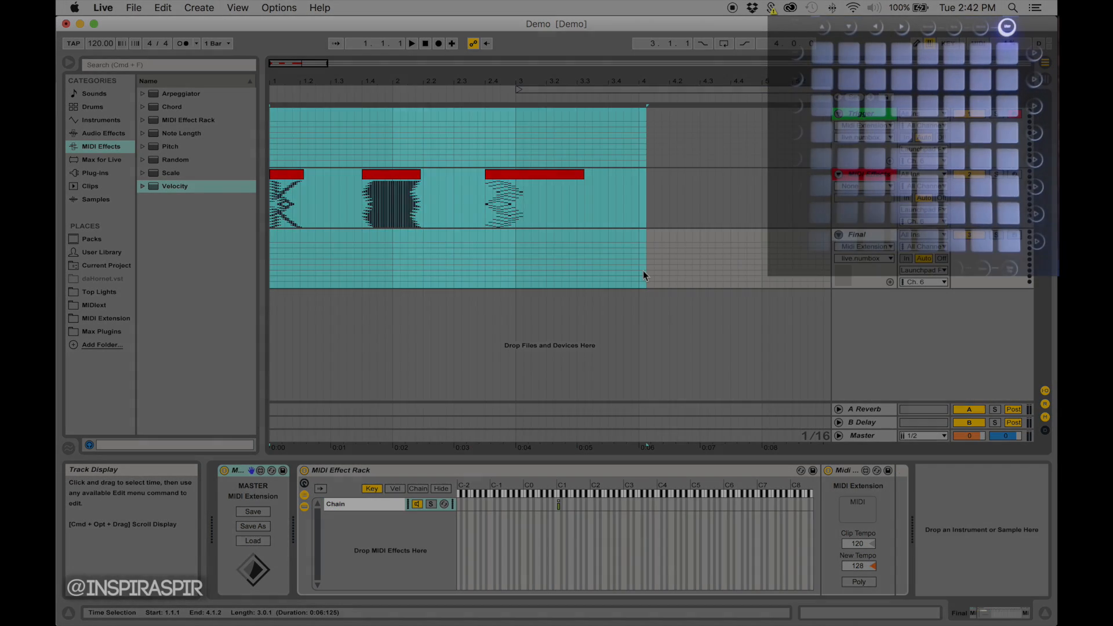